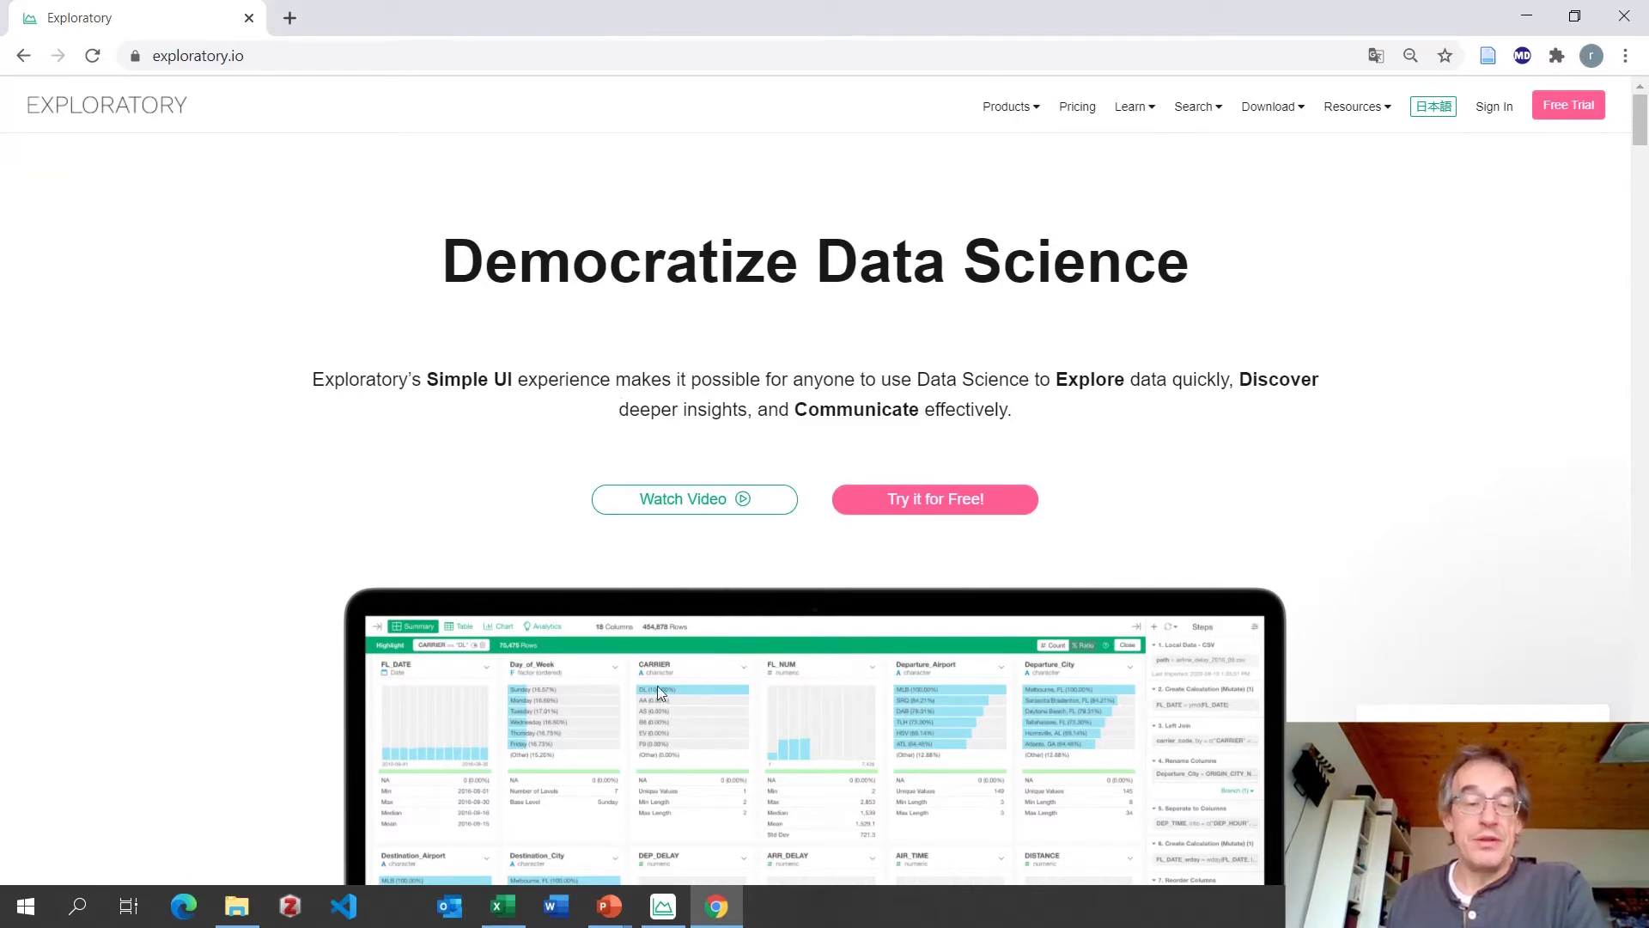
Switch to Exploratory in a maximized window and create a new project named "Gaplinder _fertility_Rate_V2".
left_click(665, 908)
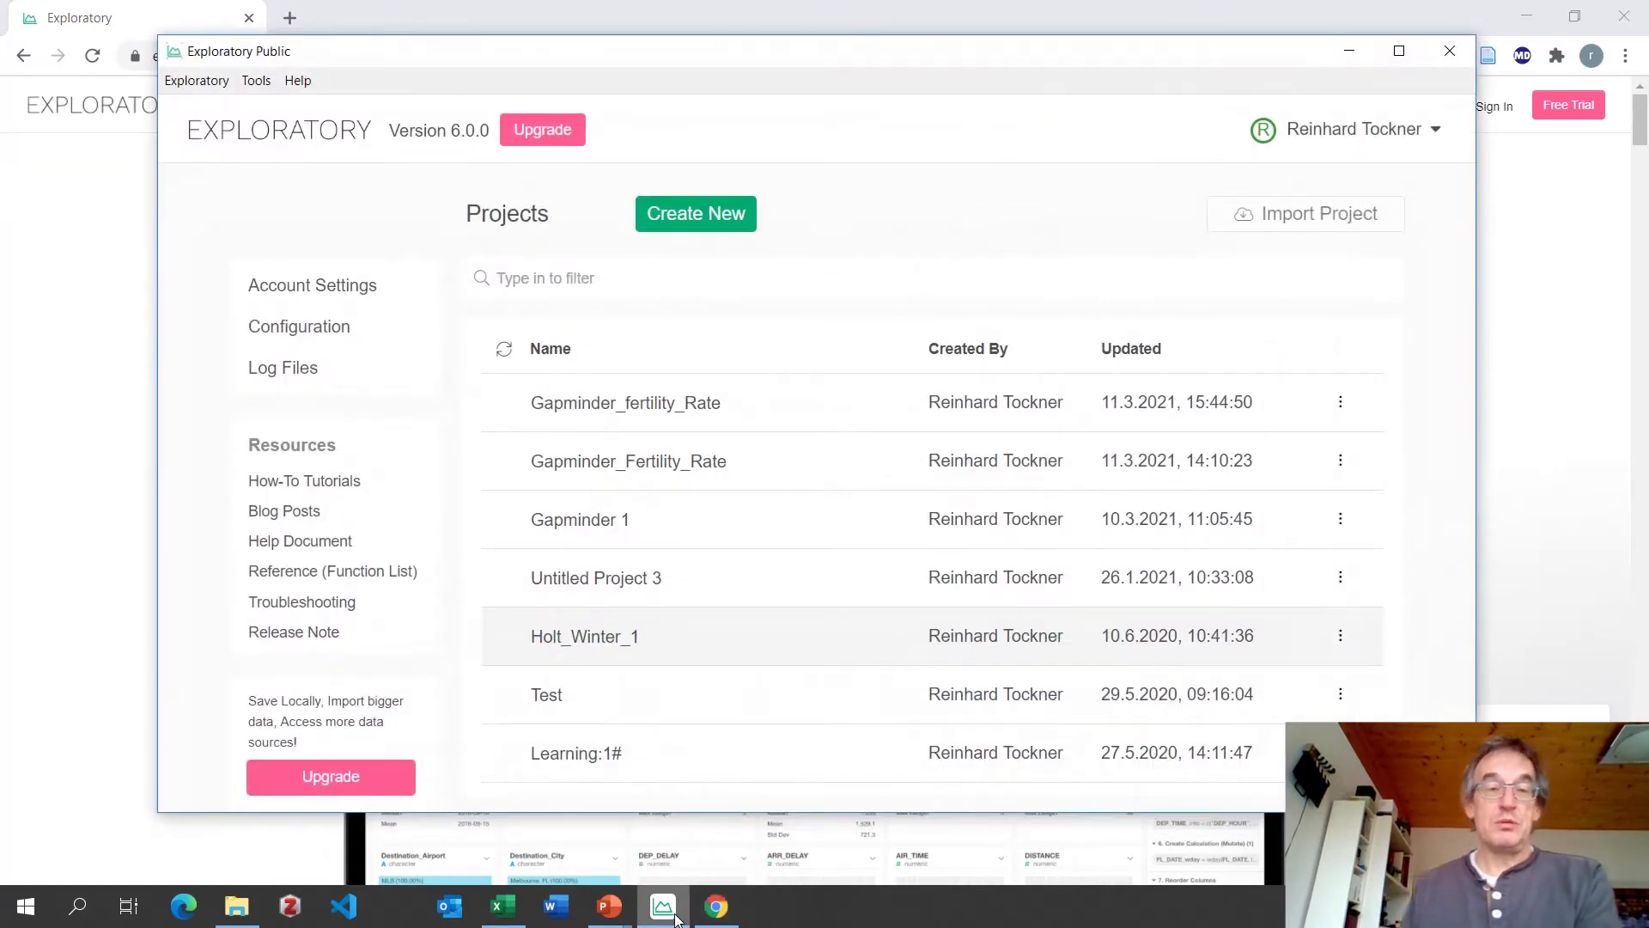
left_click(1400, 50)
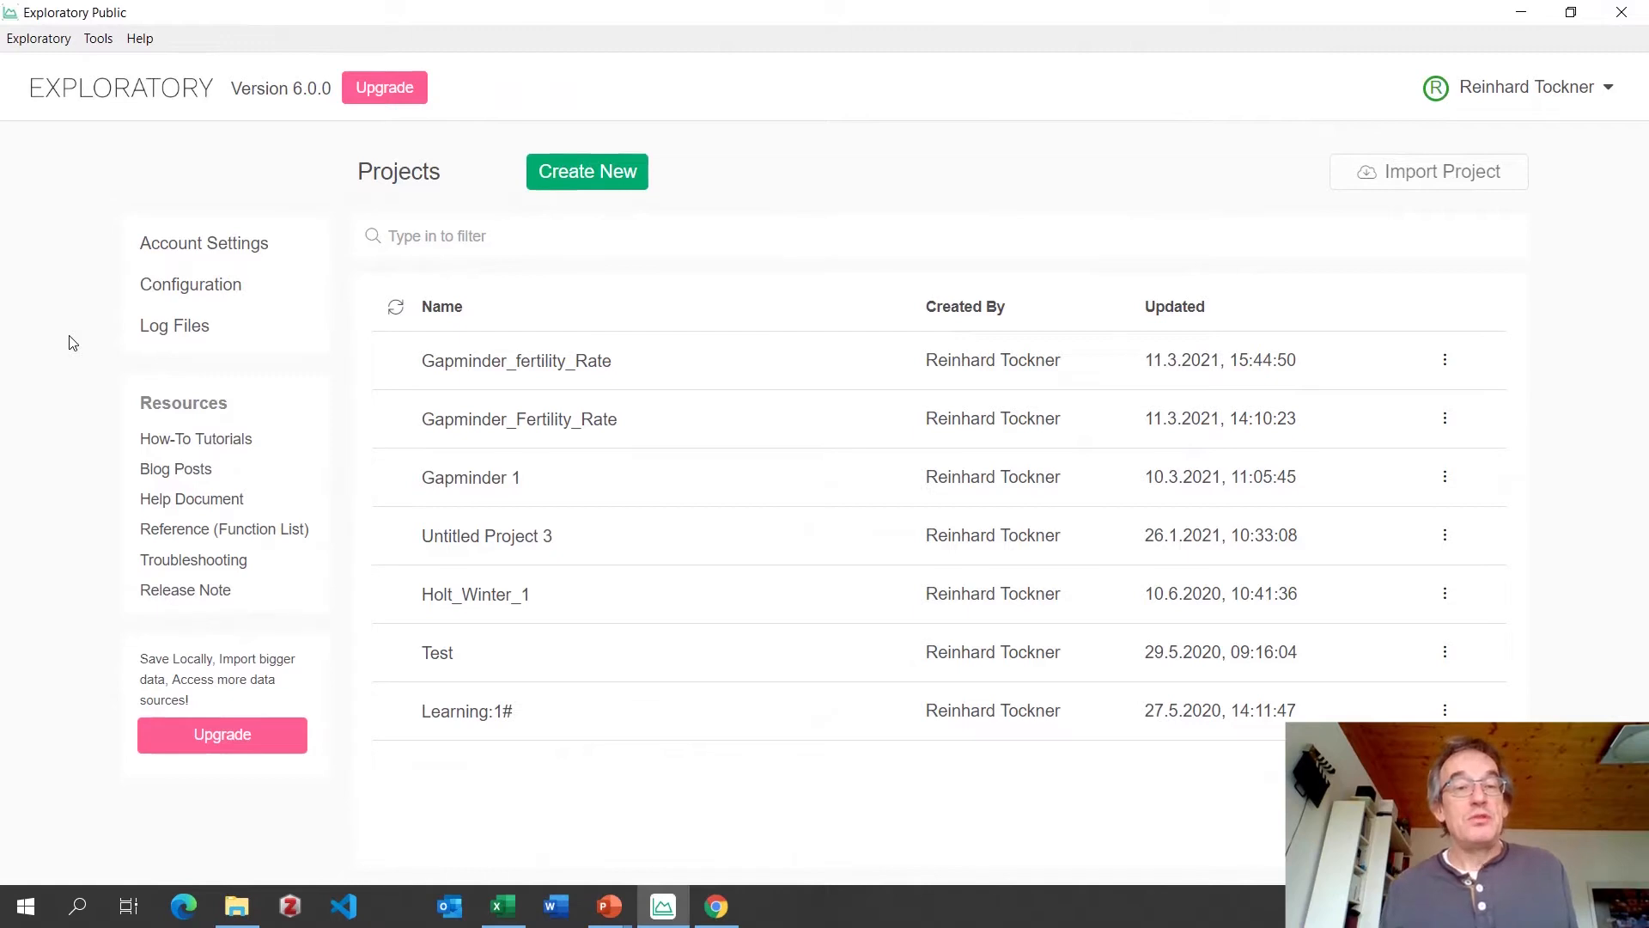
left_click(567, 172)
left_click_drag(725, 224, 449, 227)
key("BackSpace")
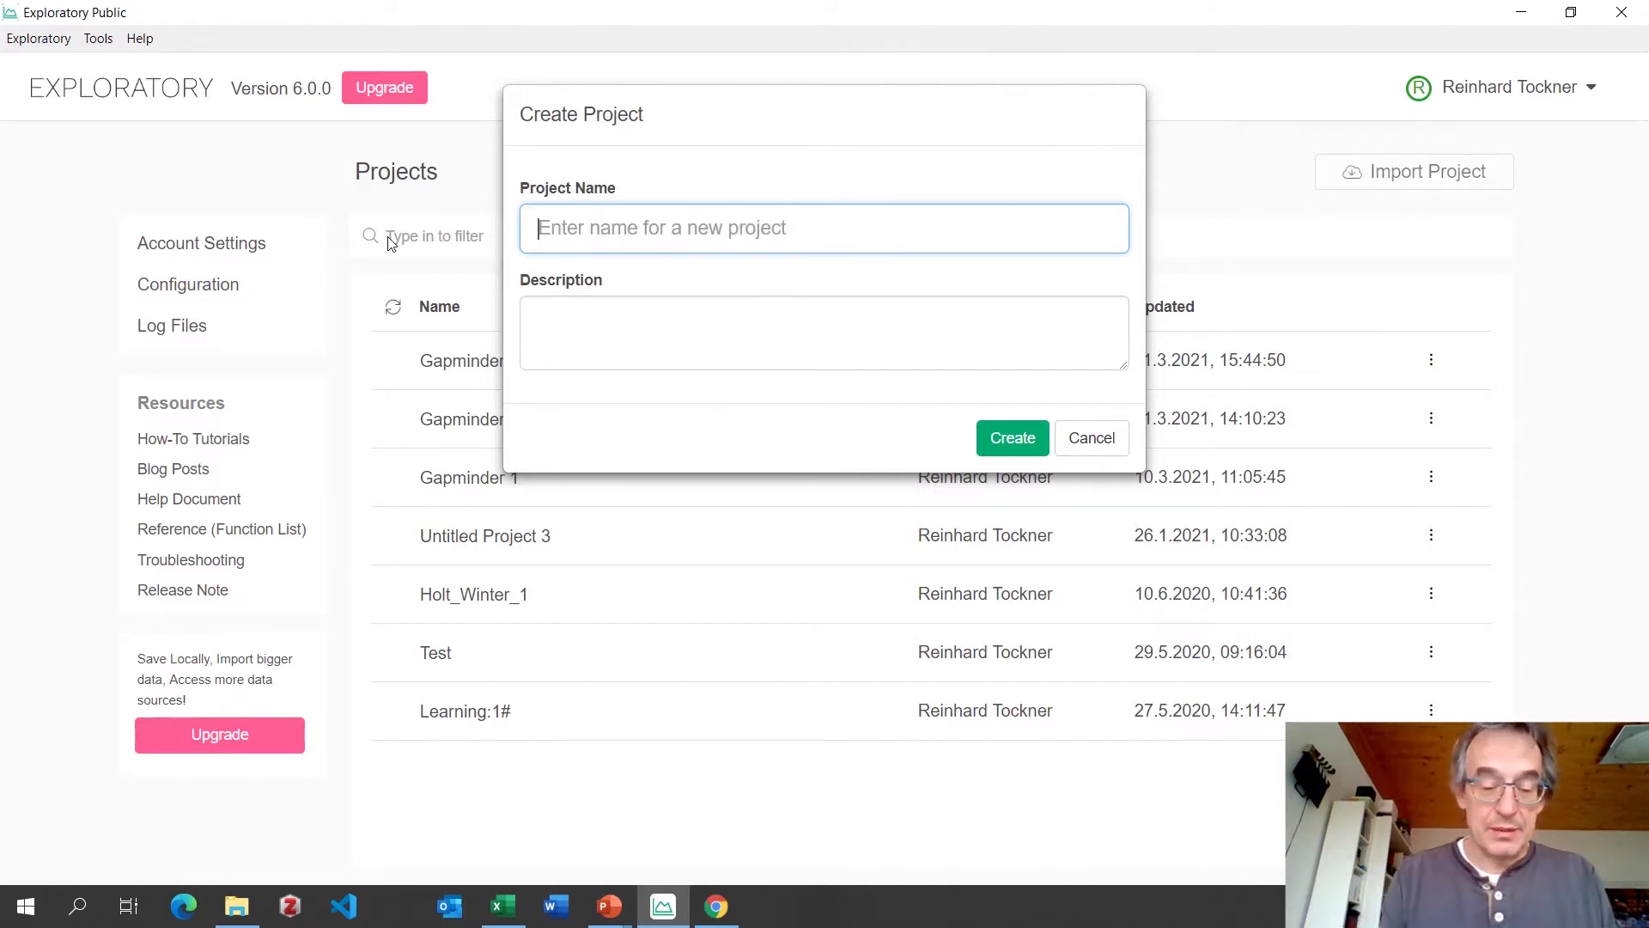
type("Gaplinder ")
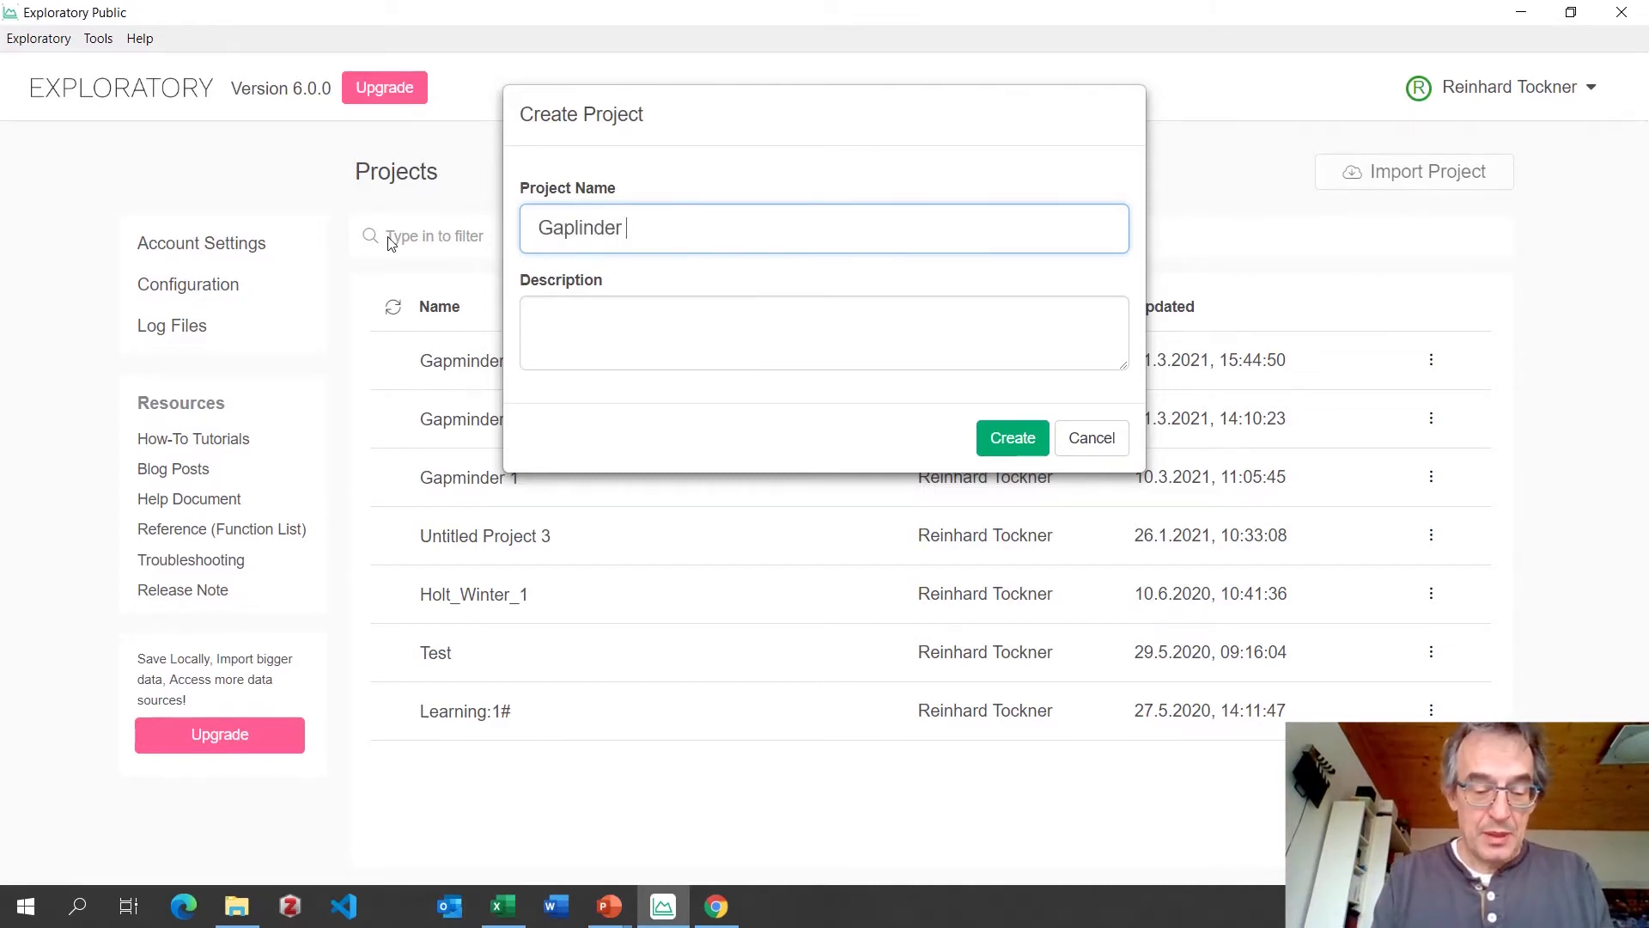
type("_ferti")
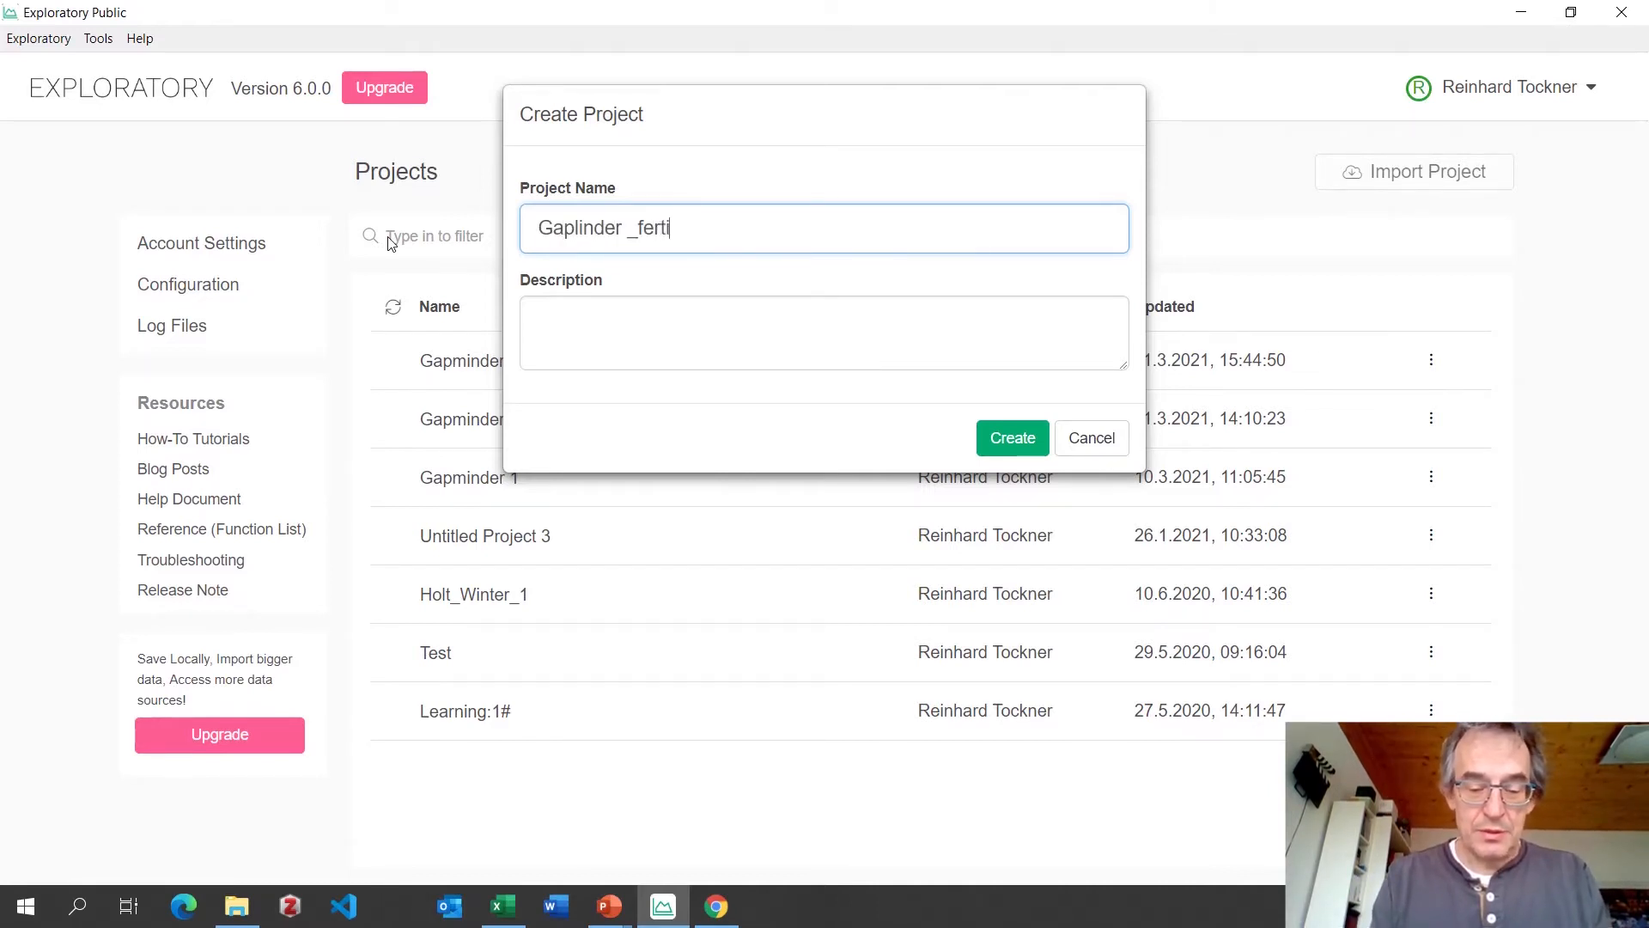
type("lity_Rat")
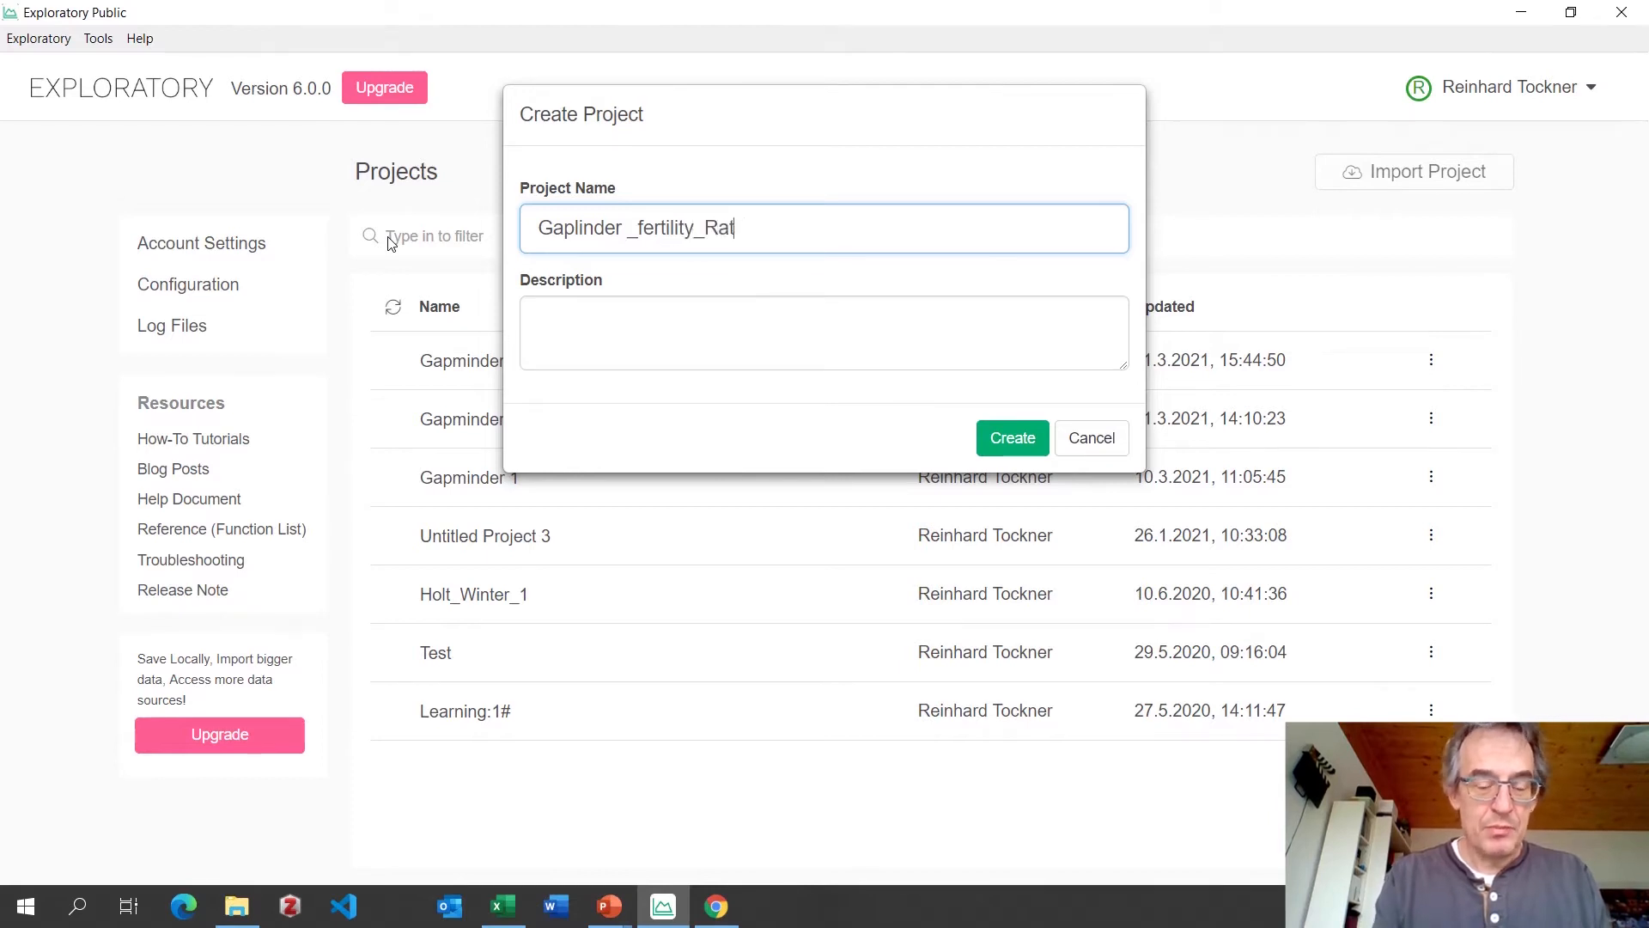
type("e_V2")
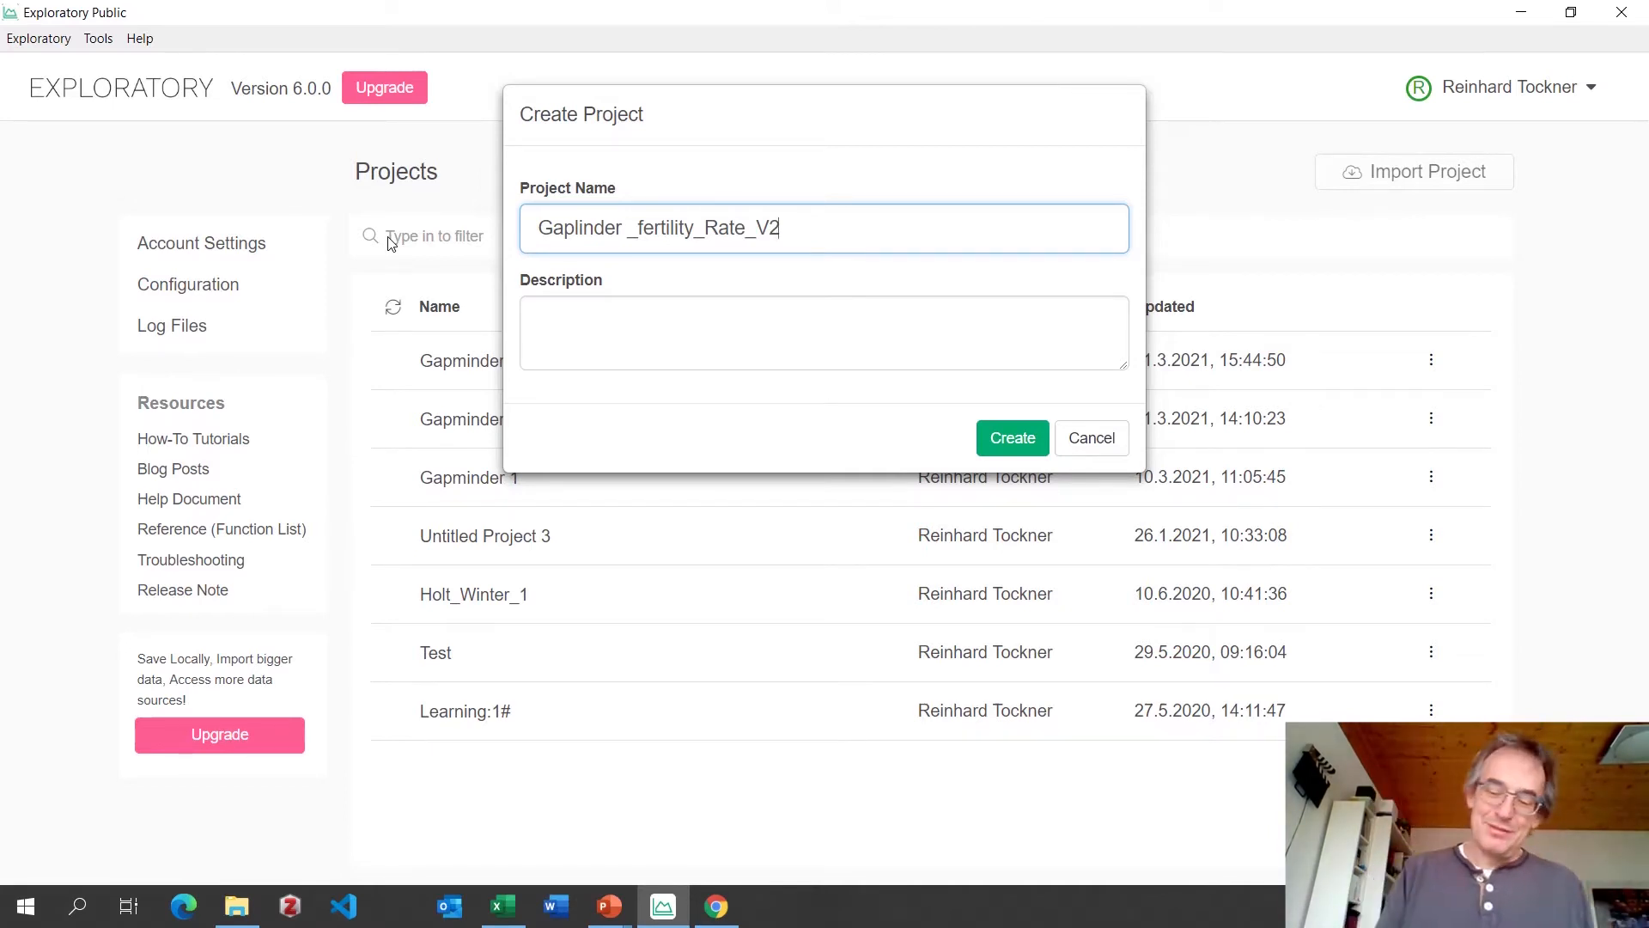
key("Return")
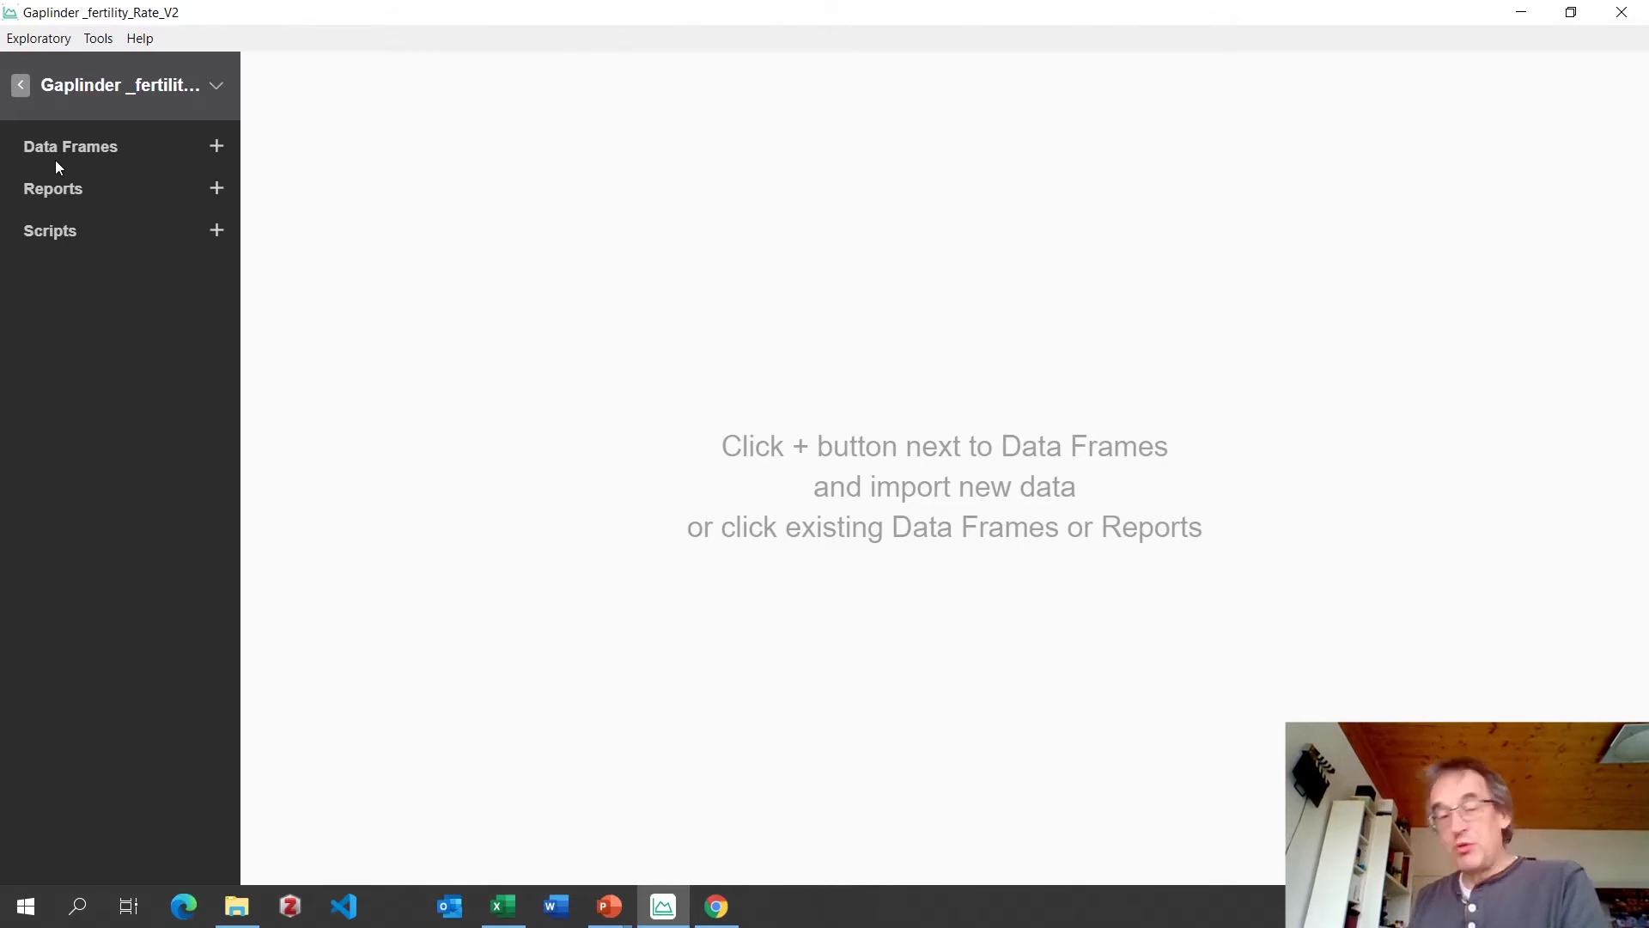
Import a local Excel file as a data frame, choosing API_SP.DYN.TFRT.IN_DS2_en_excel_v2_2106253 (2).xls from the ccdl folder.
left_click(218, 151)
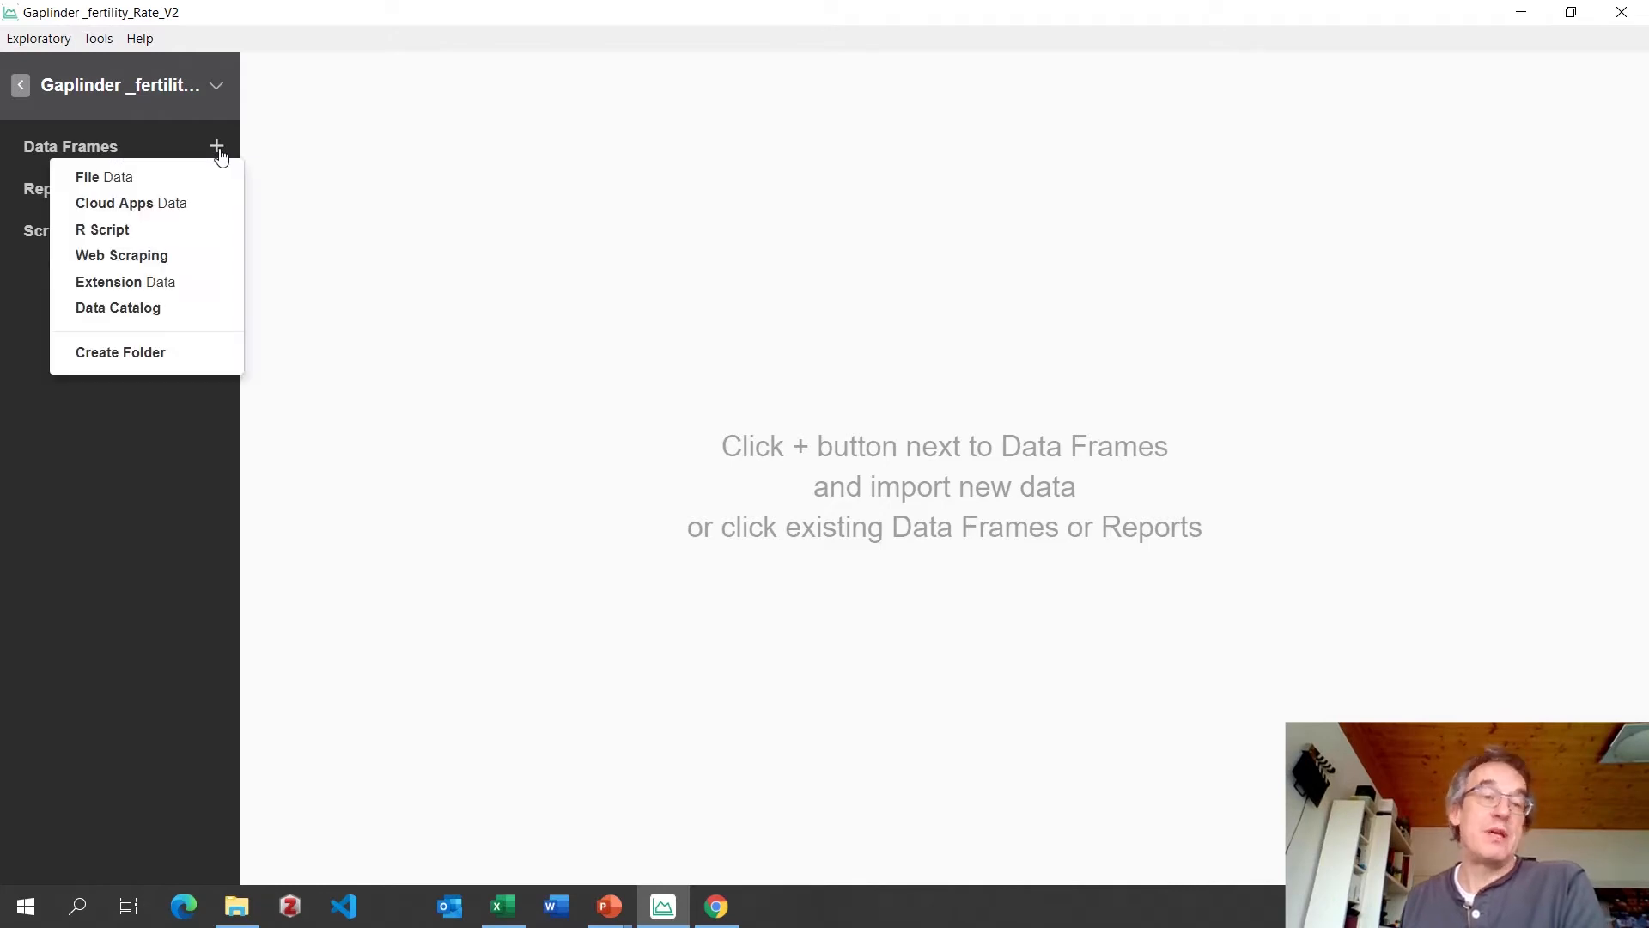
left_click(120, 187)
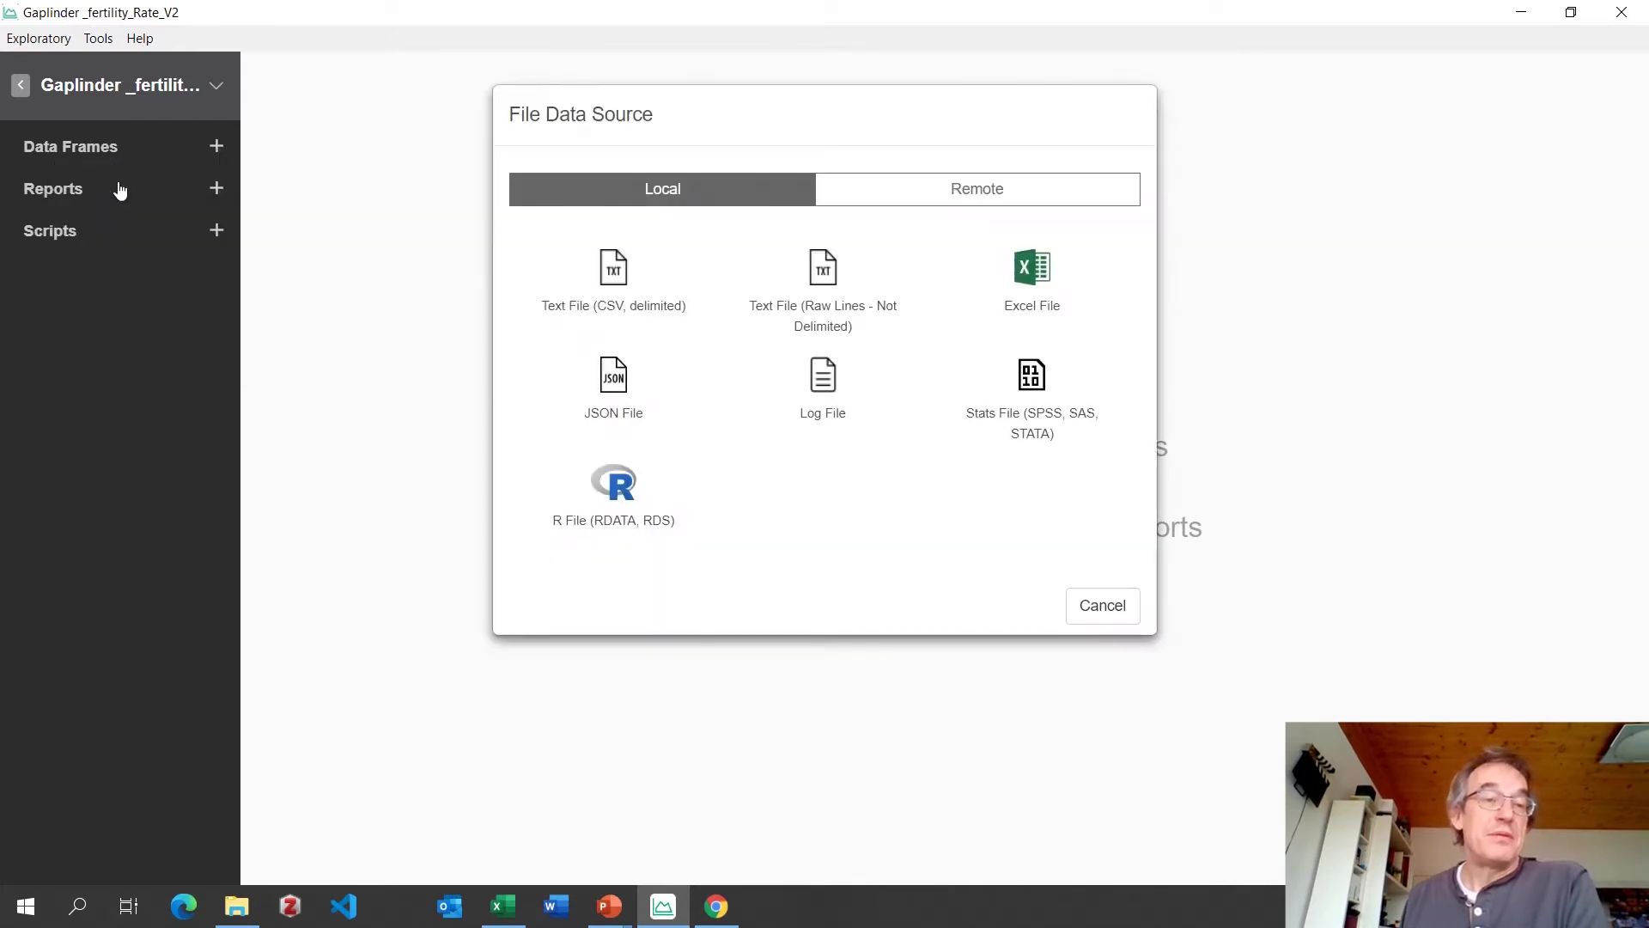
left_click(1041, 294)
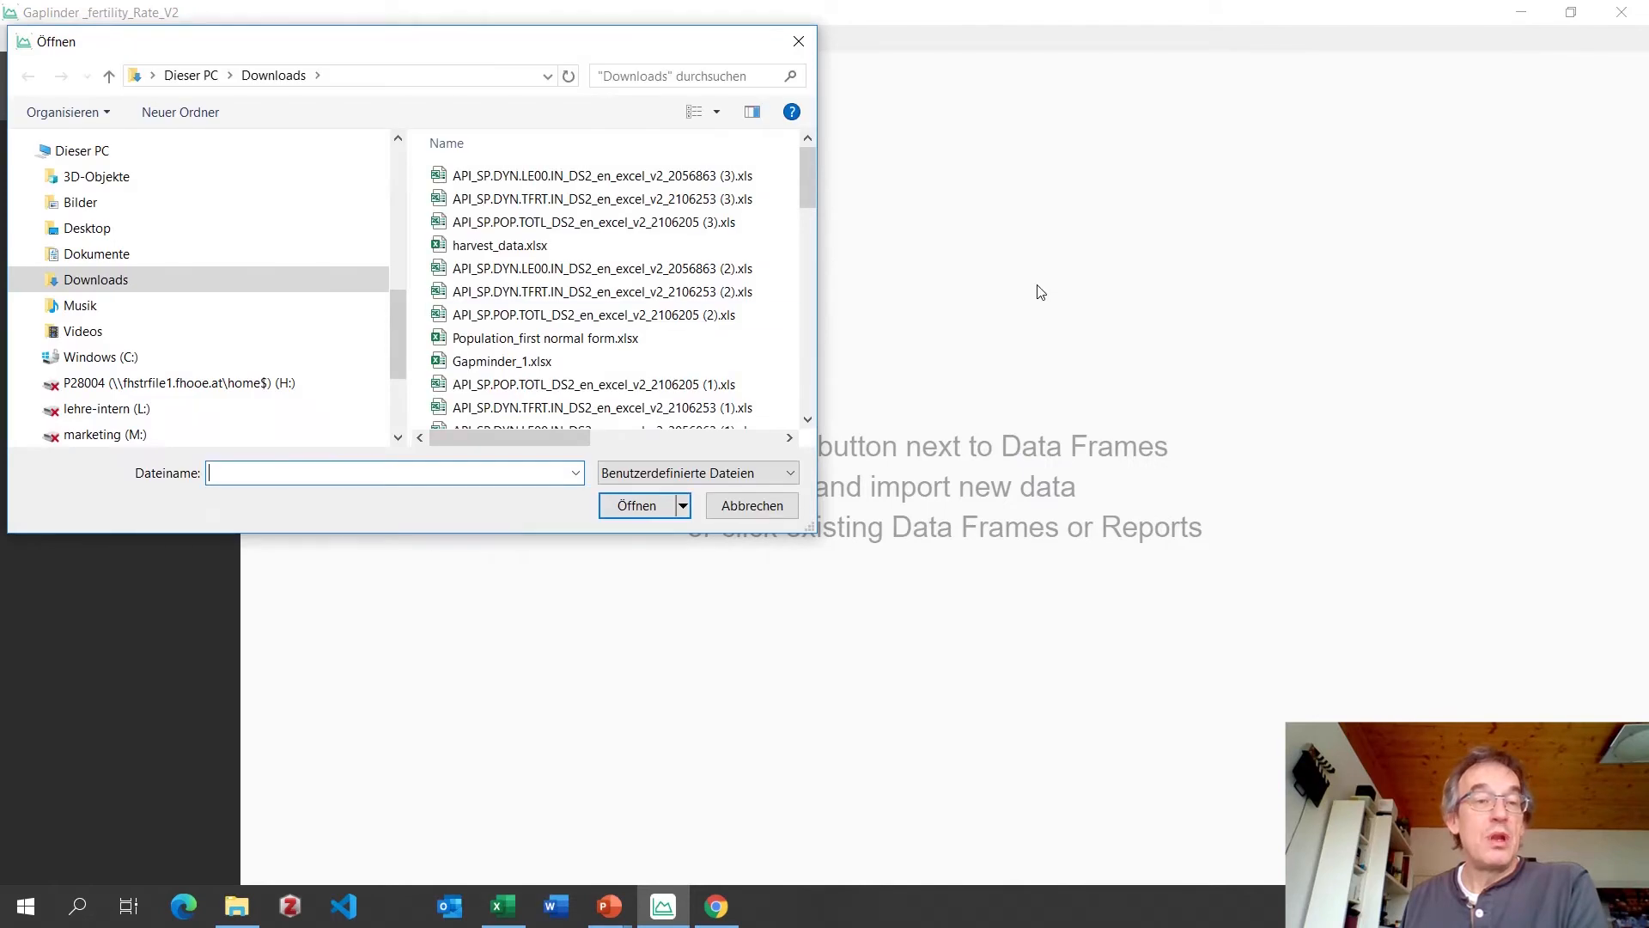
left_click_drag(398, 331, 389, 215)
left_click(185, 247)
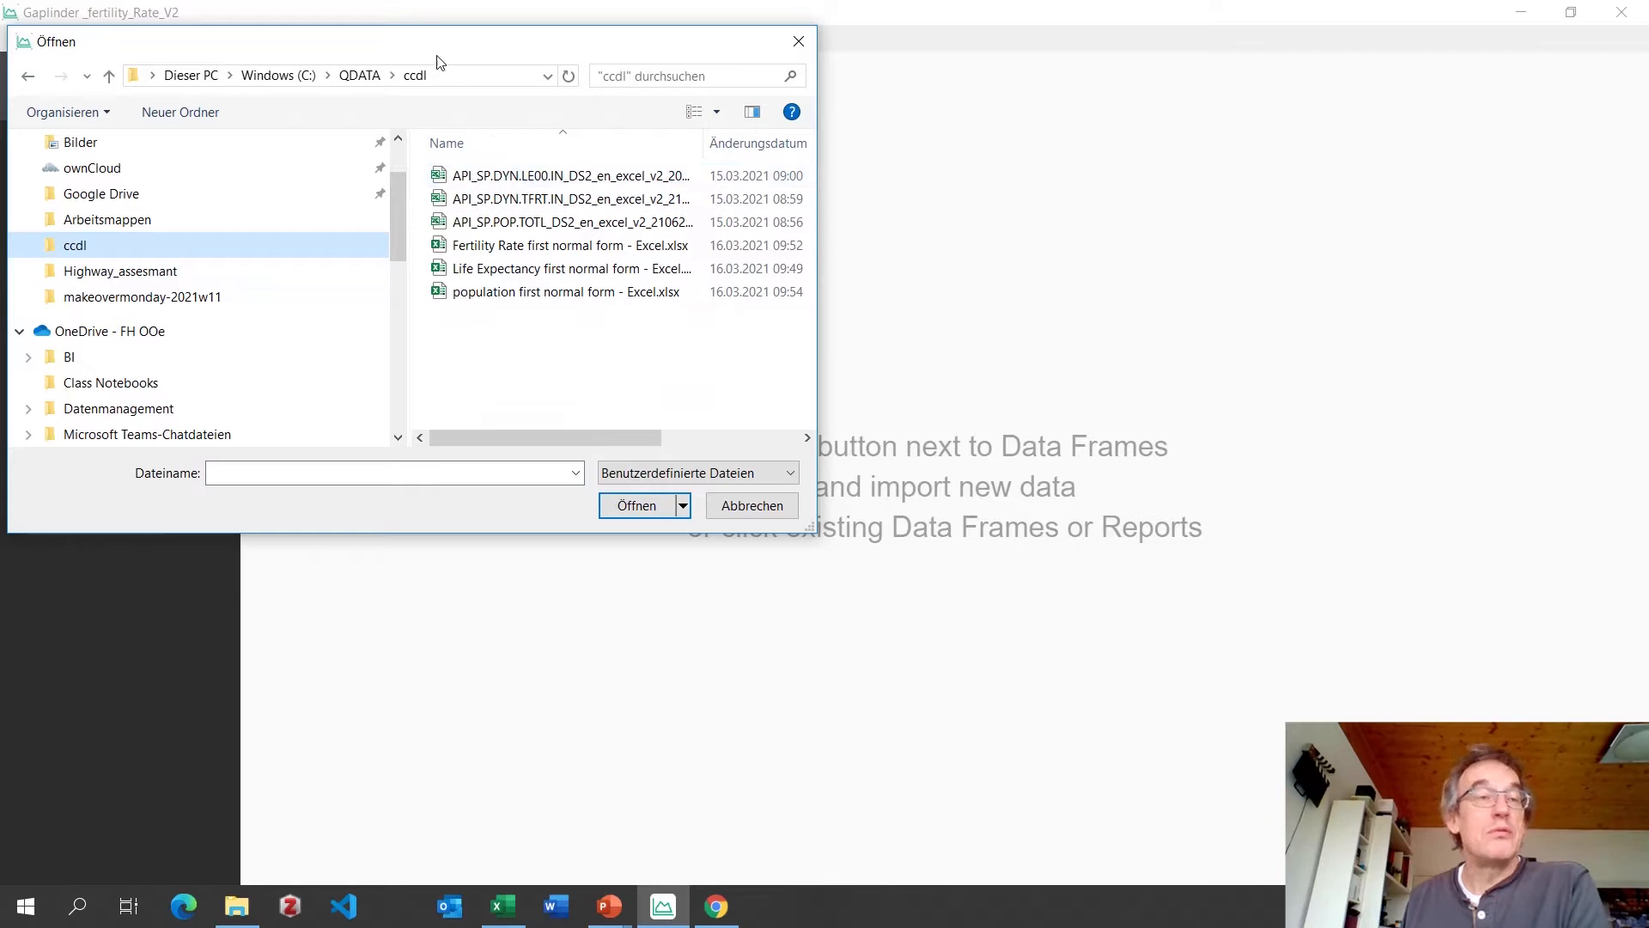
left_click(550, 206)
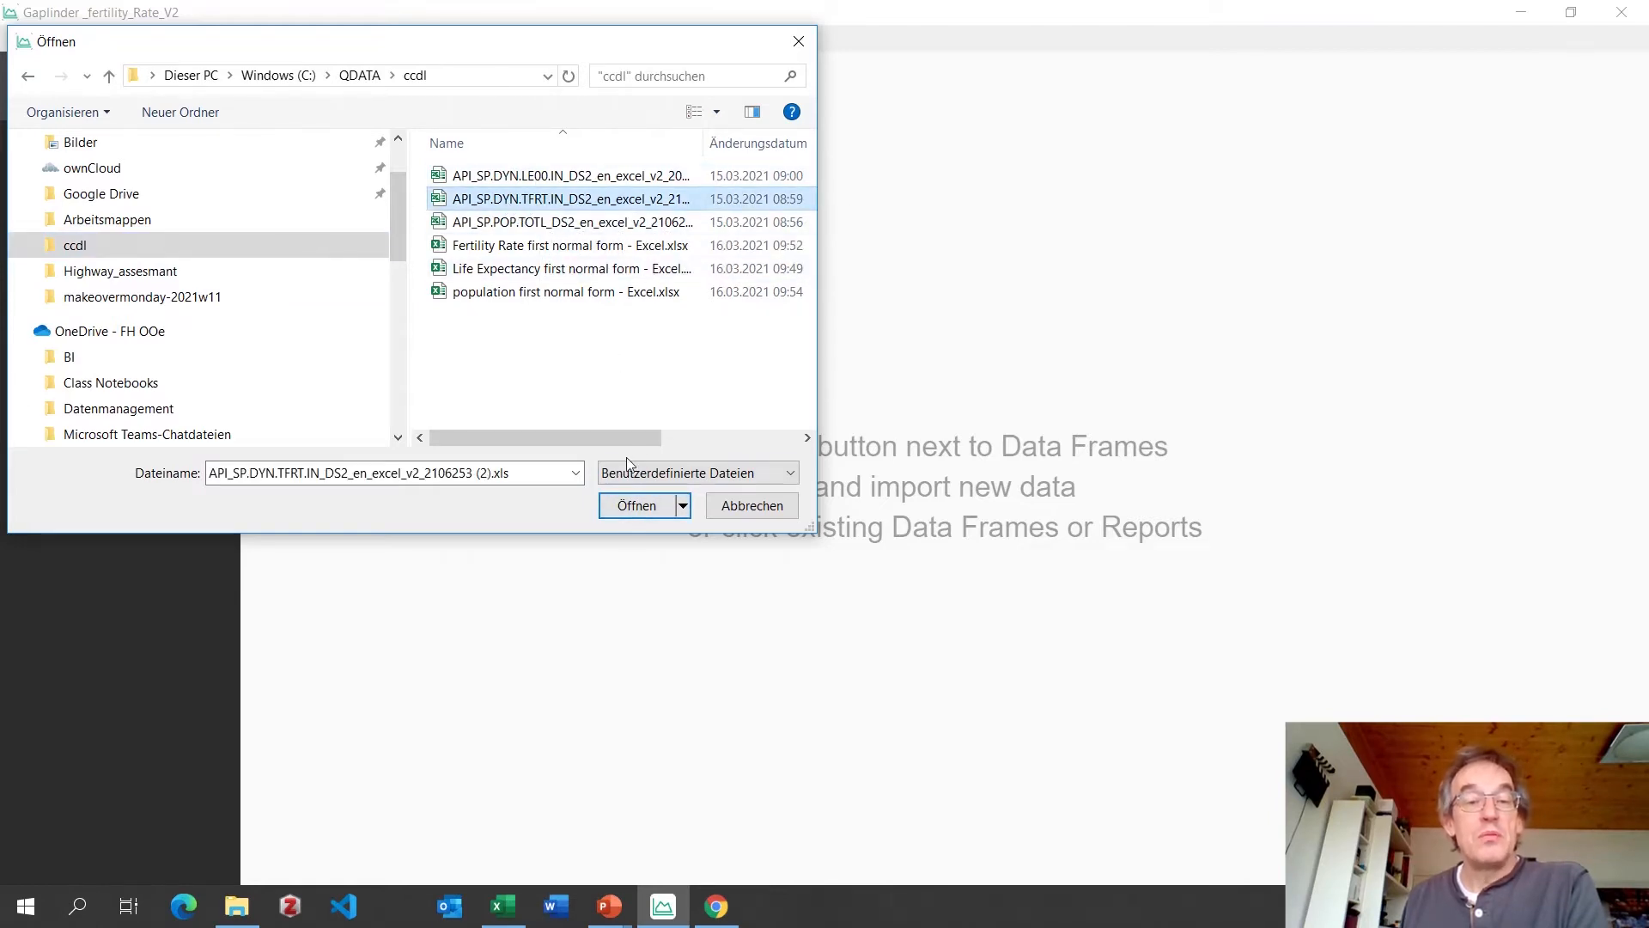
left_click(638, 505)
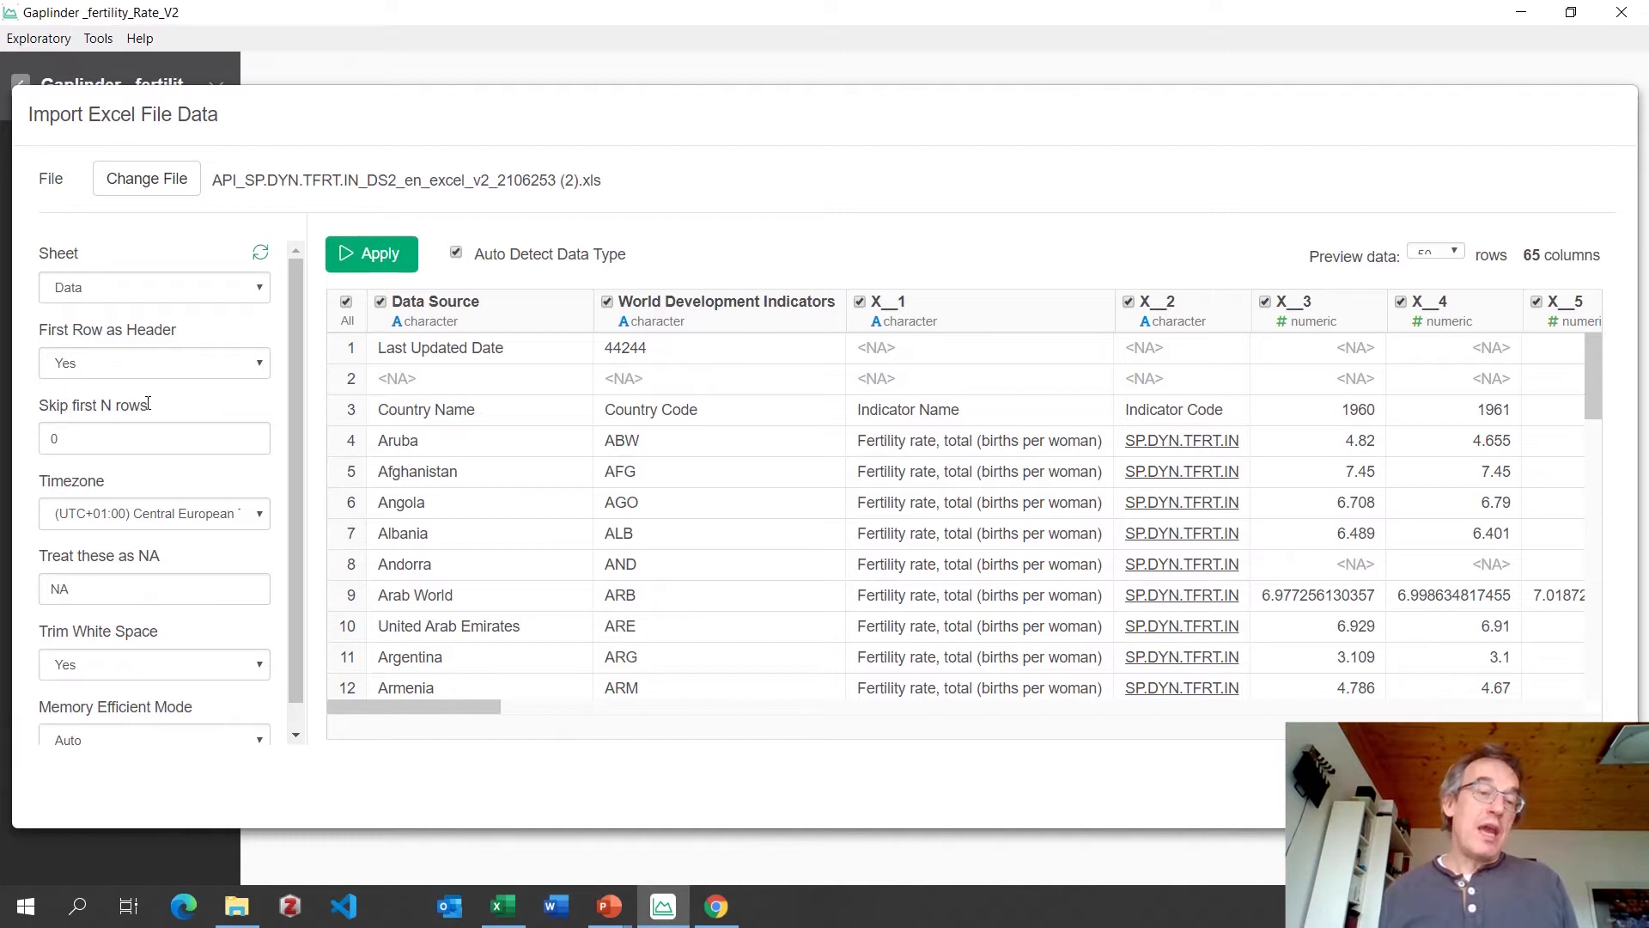
Skip the first 2 rows of the Data sheet, apply this to the preview and create the data frame with the suggested name.
left_click(95, 438)
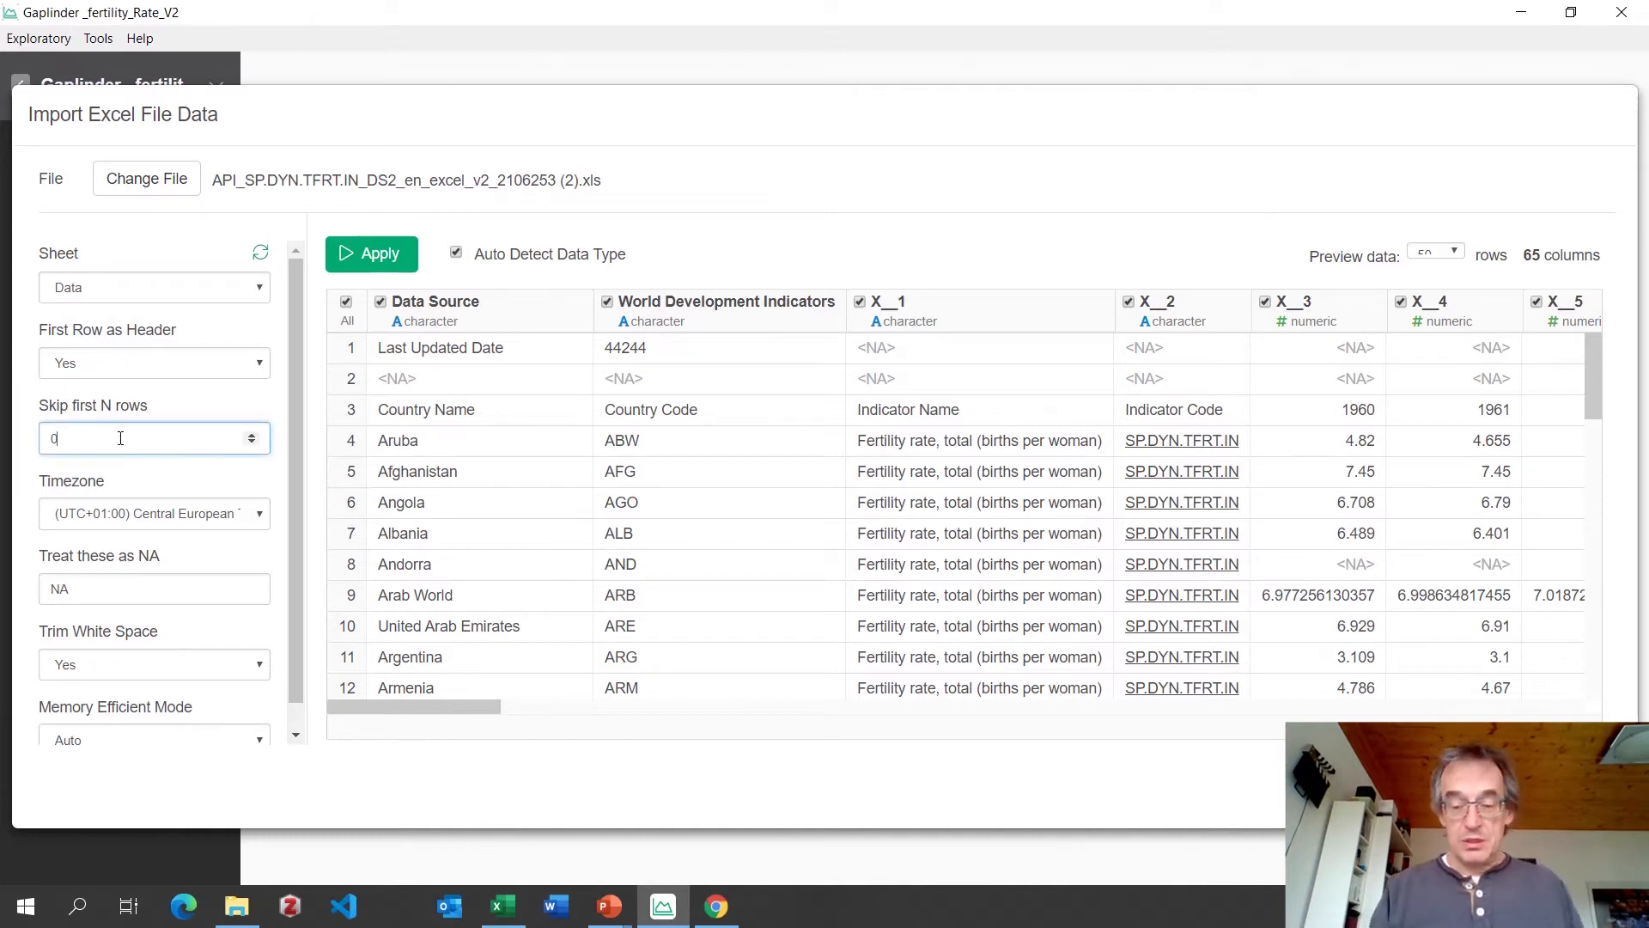
type("2")
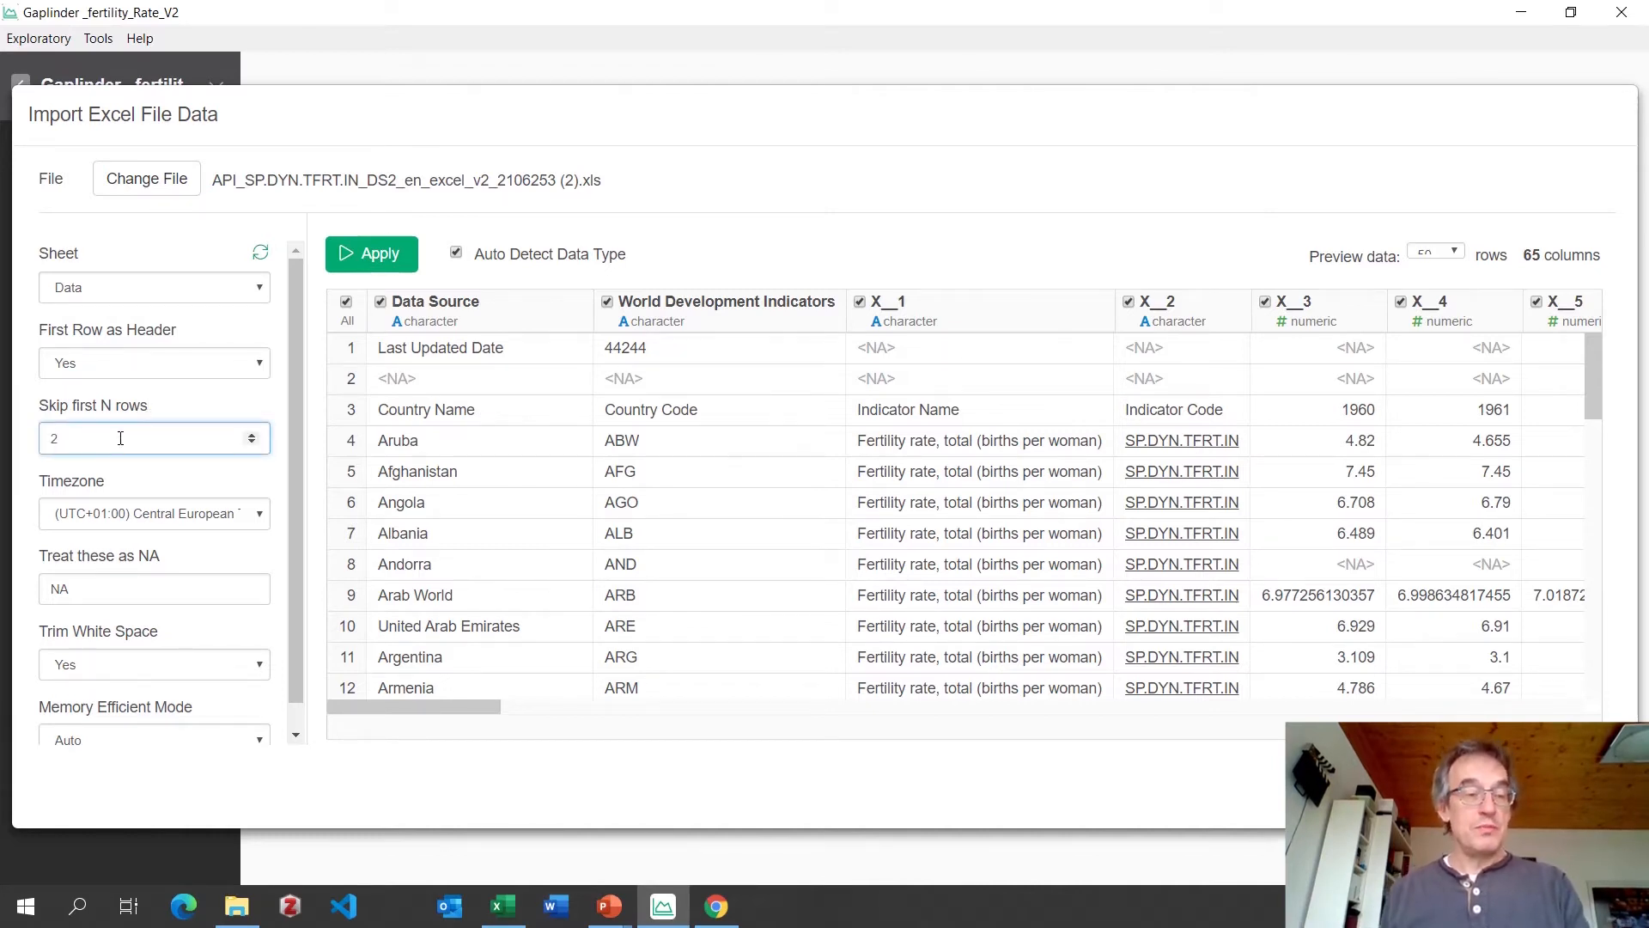
key("Tab")
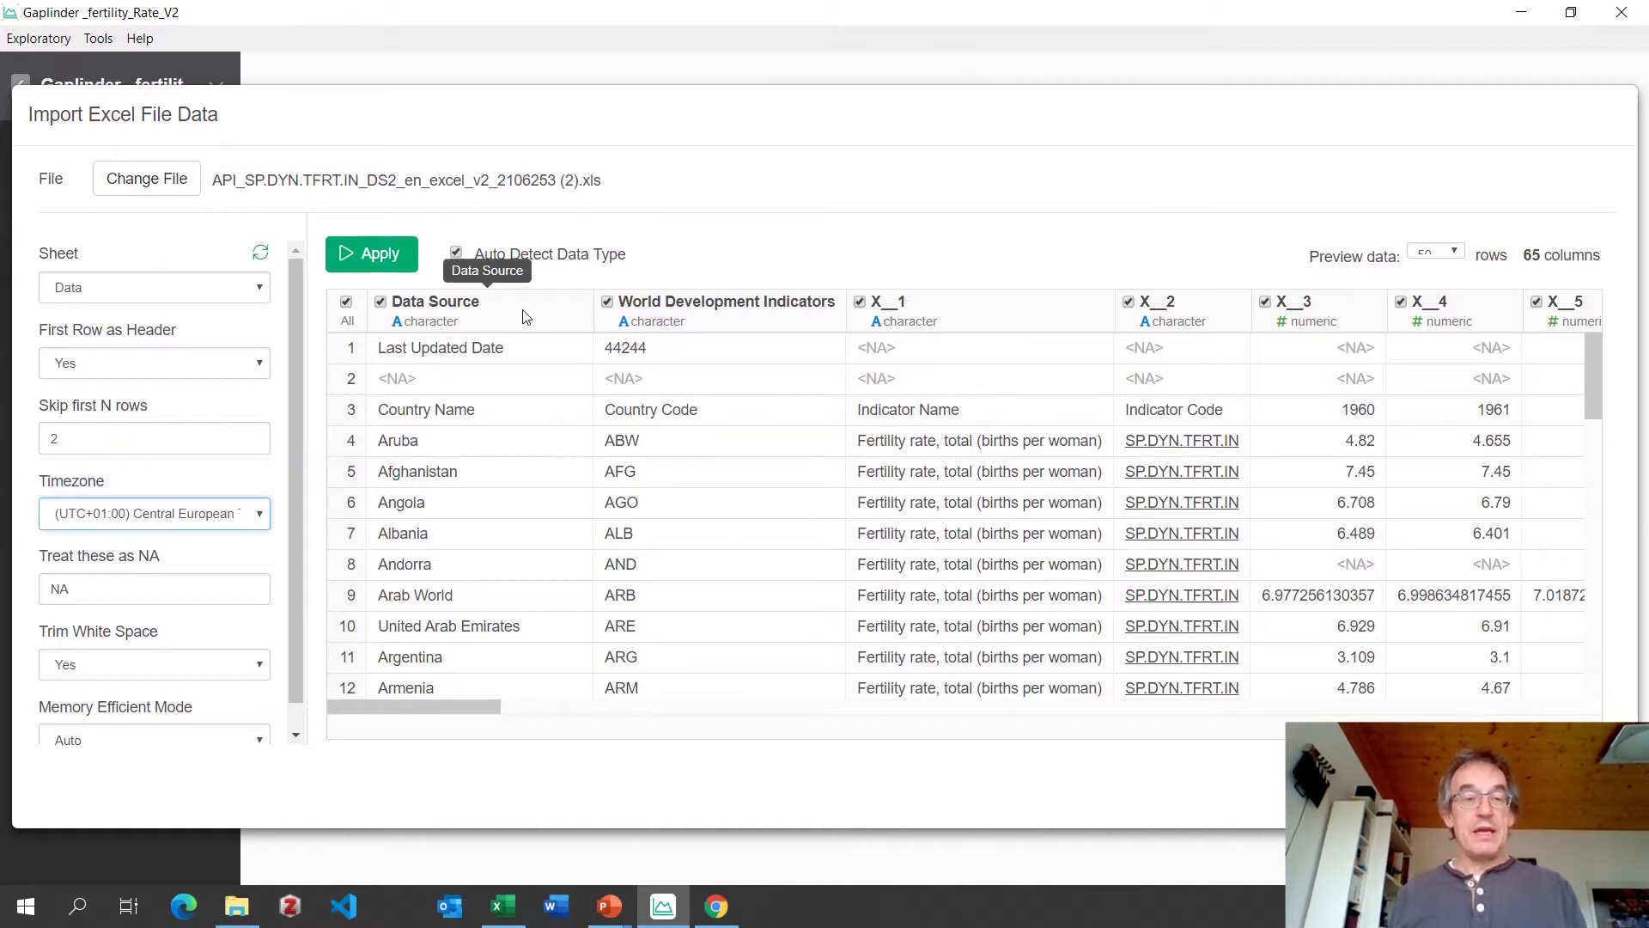
left_click(365, 258)
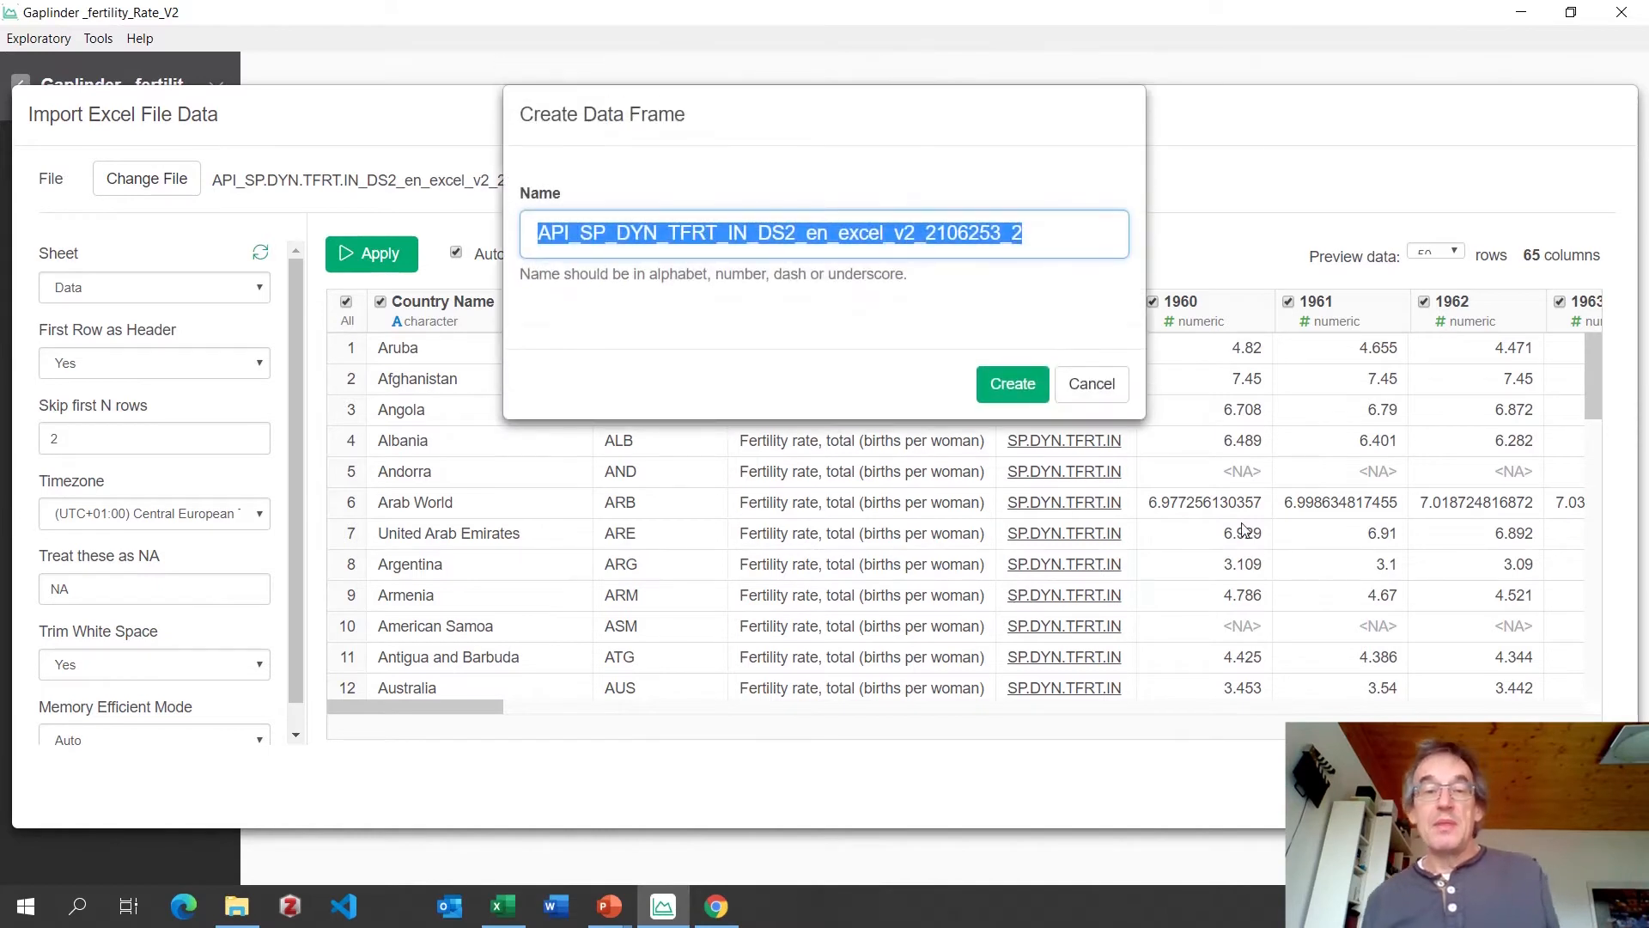
left_click(1006, 391)
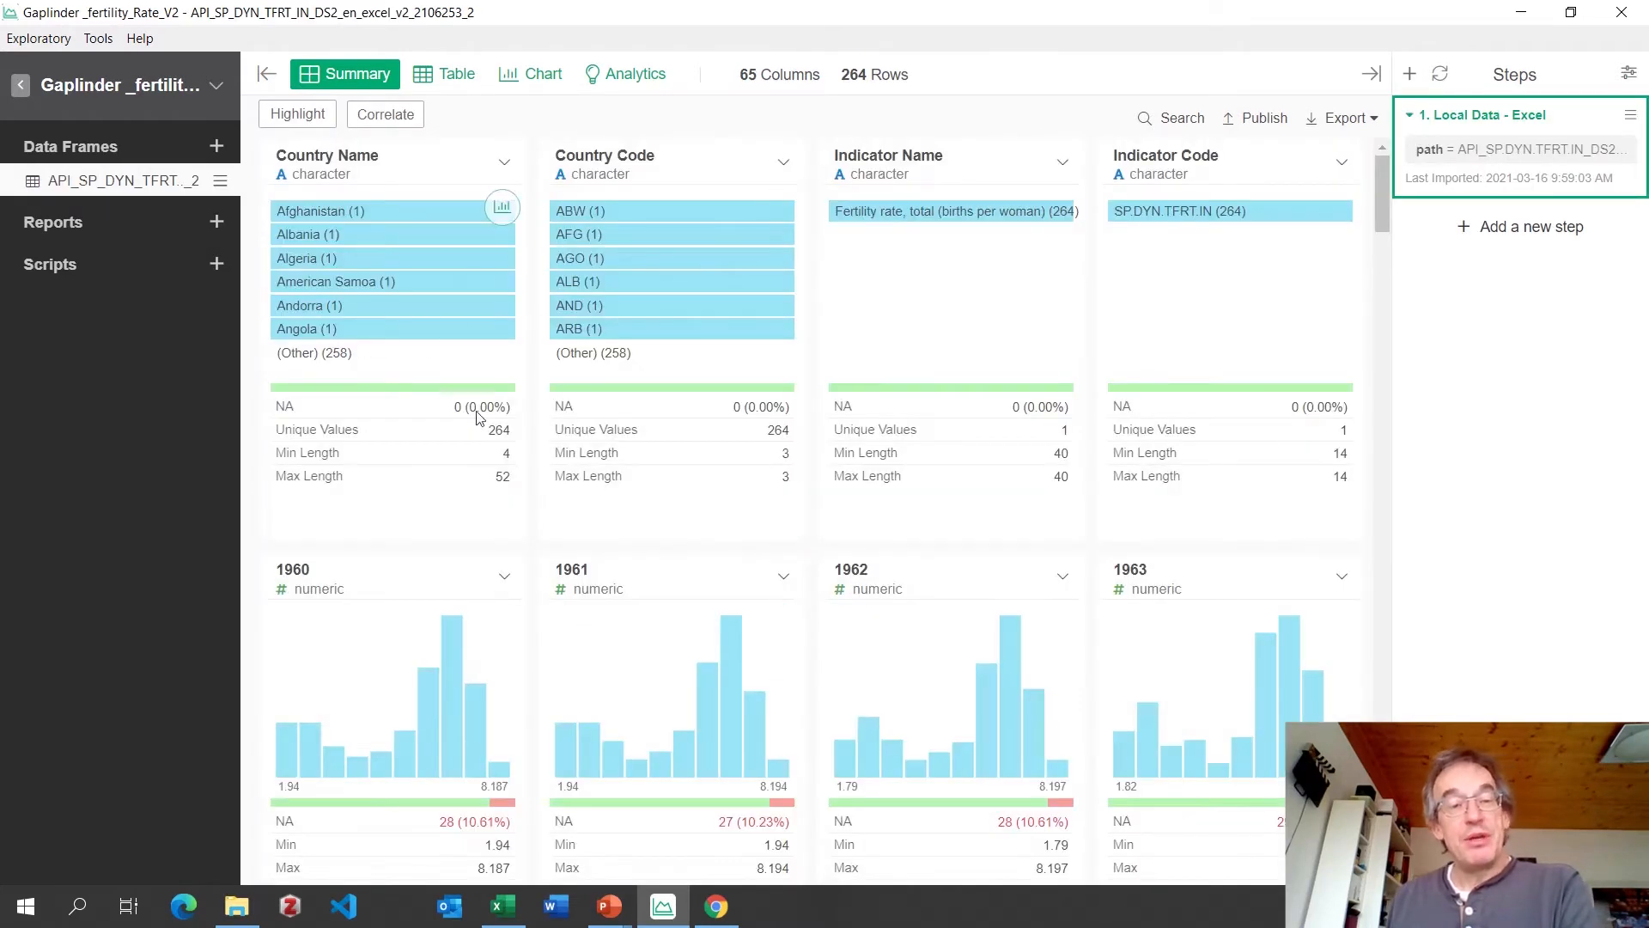
Show the data as a table and gather all numeric columns from wide to long, keeping the key and value column names.
left_click_drag(1378, 192, 1372, 148)
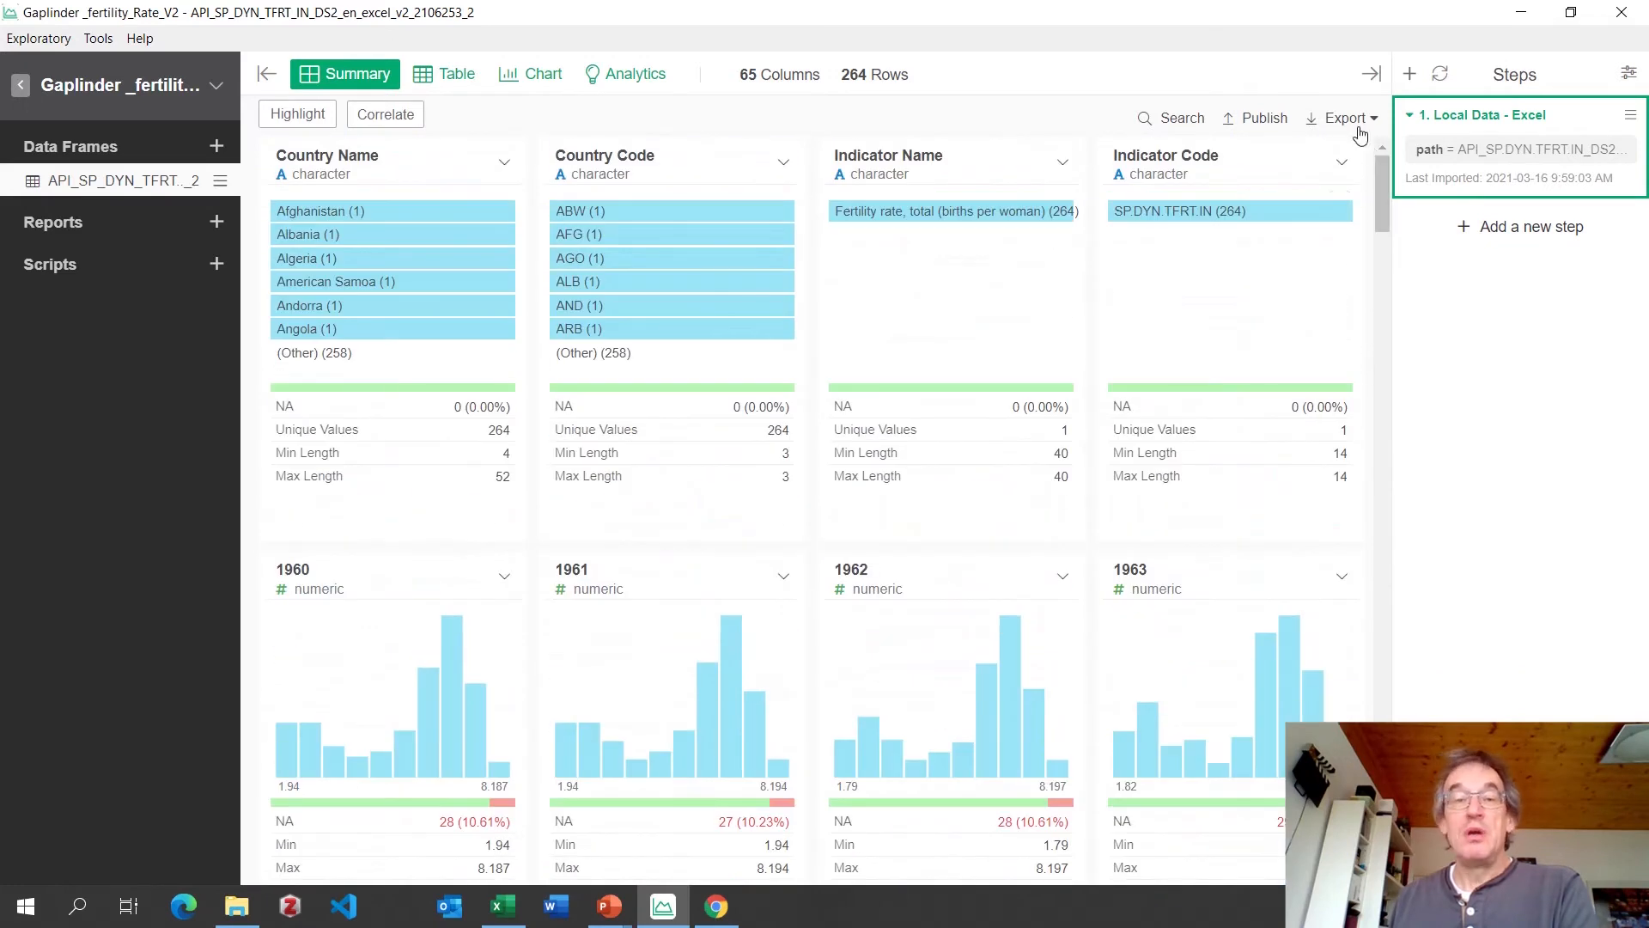
left_click(447, 77)
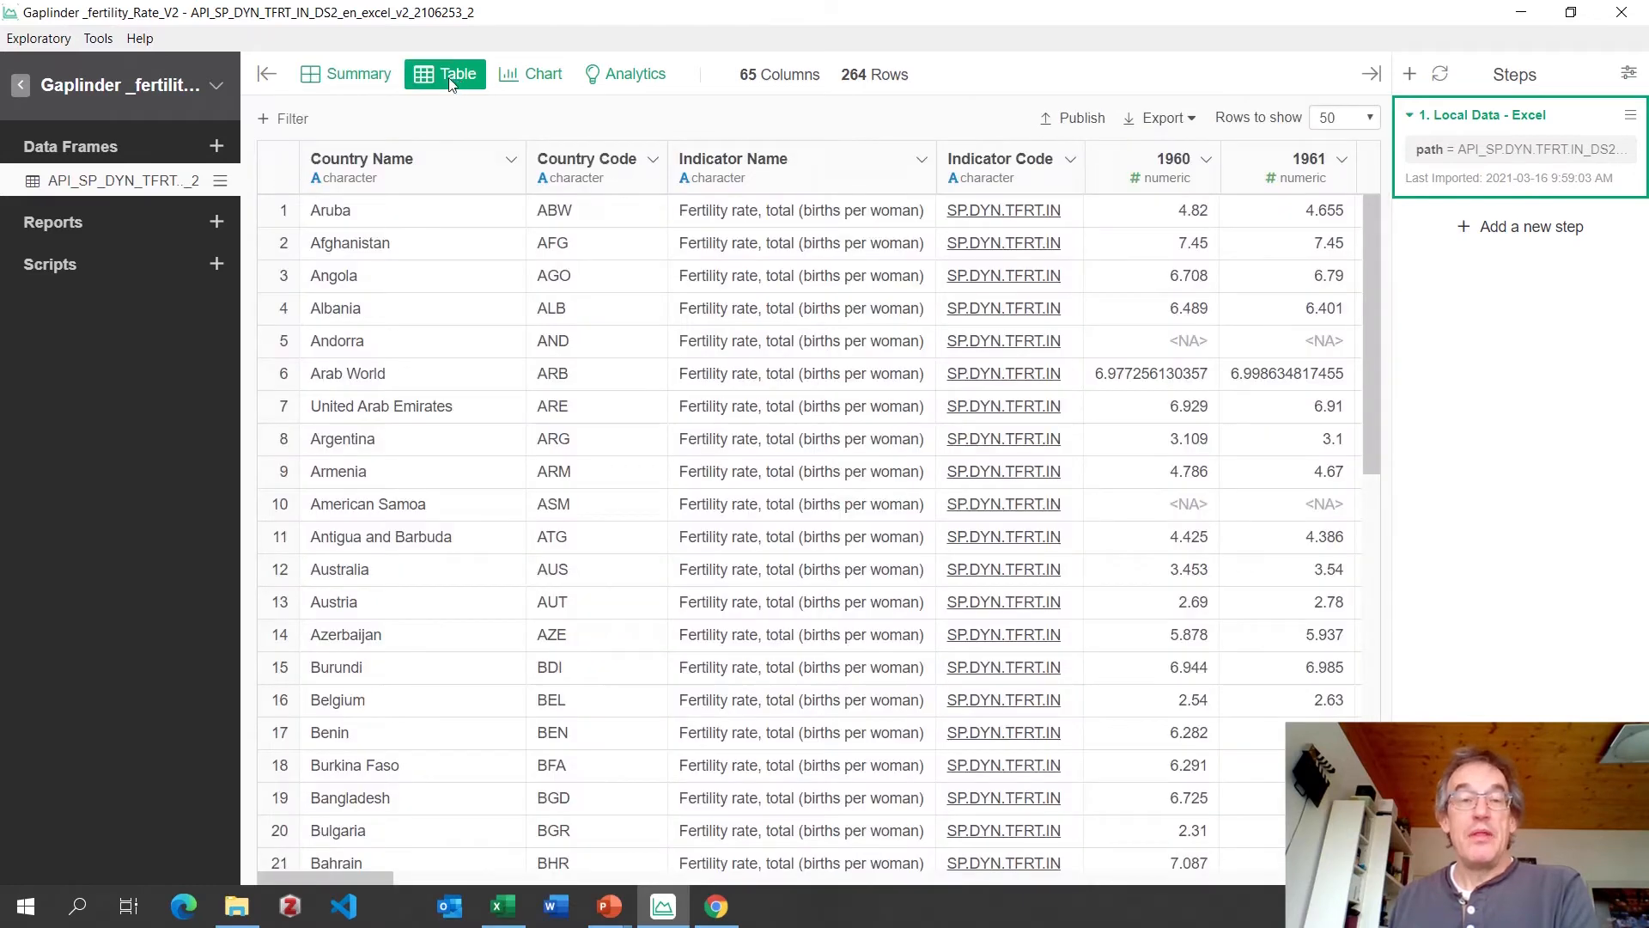
left_click(1504, 229)
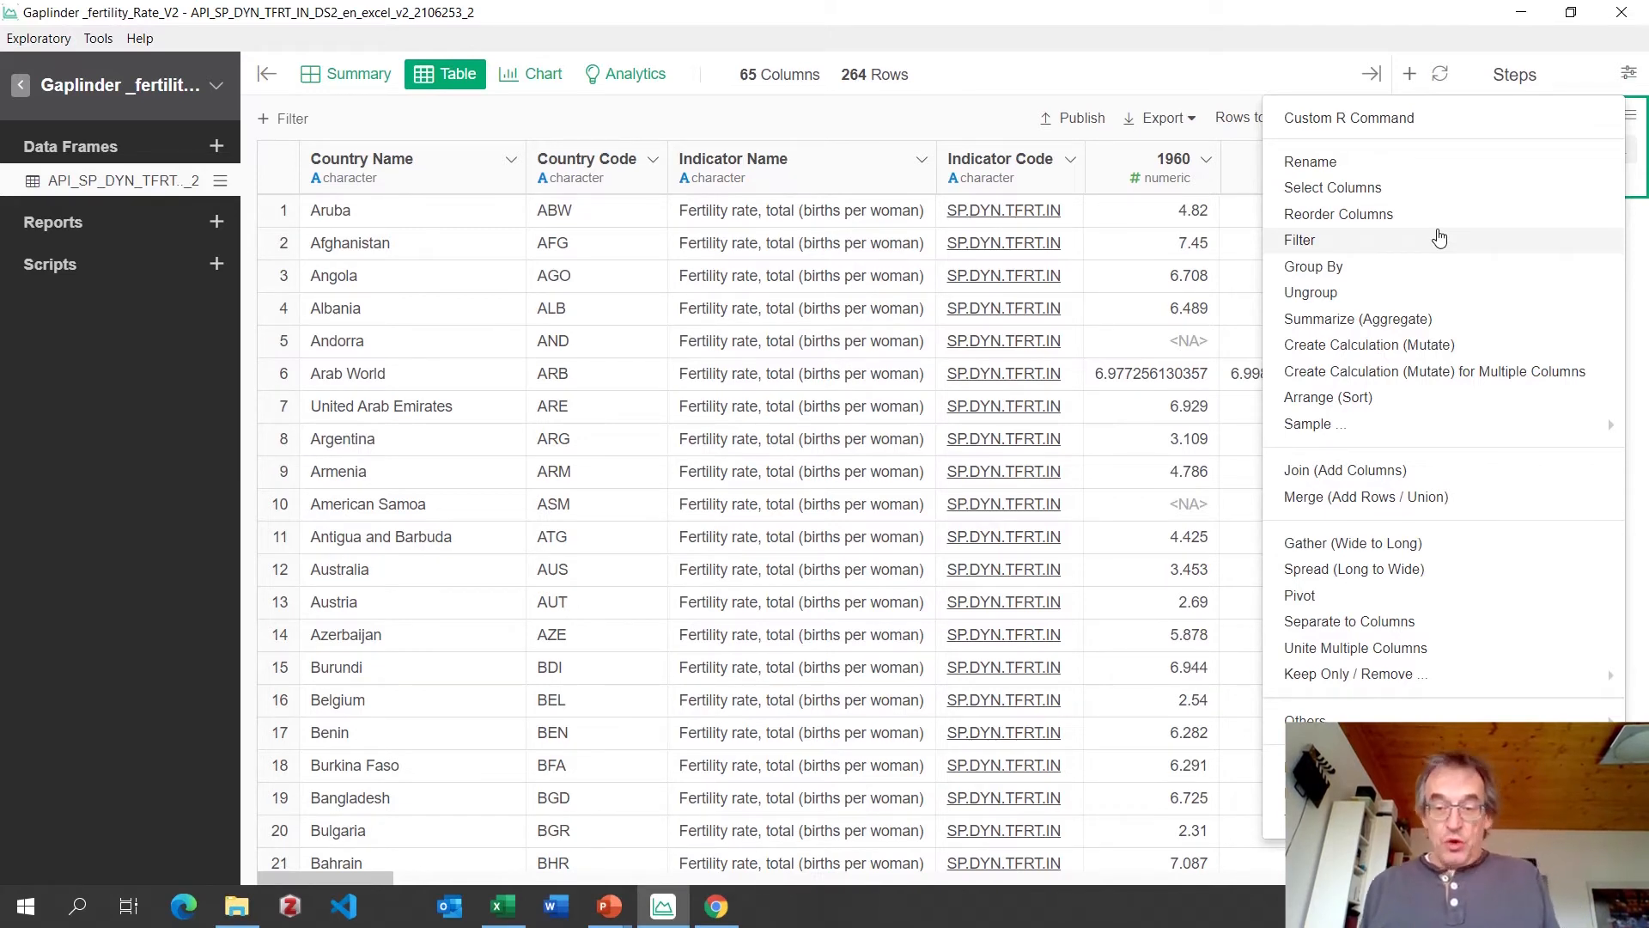
left_click(1354, 550)
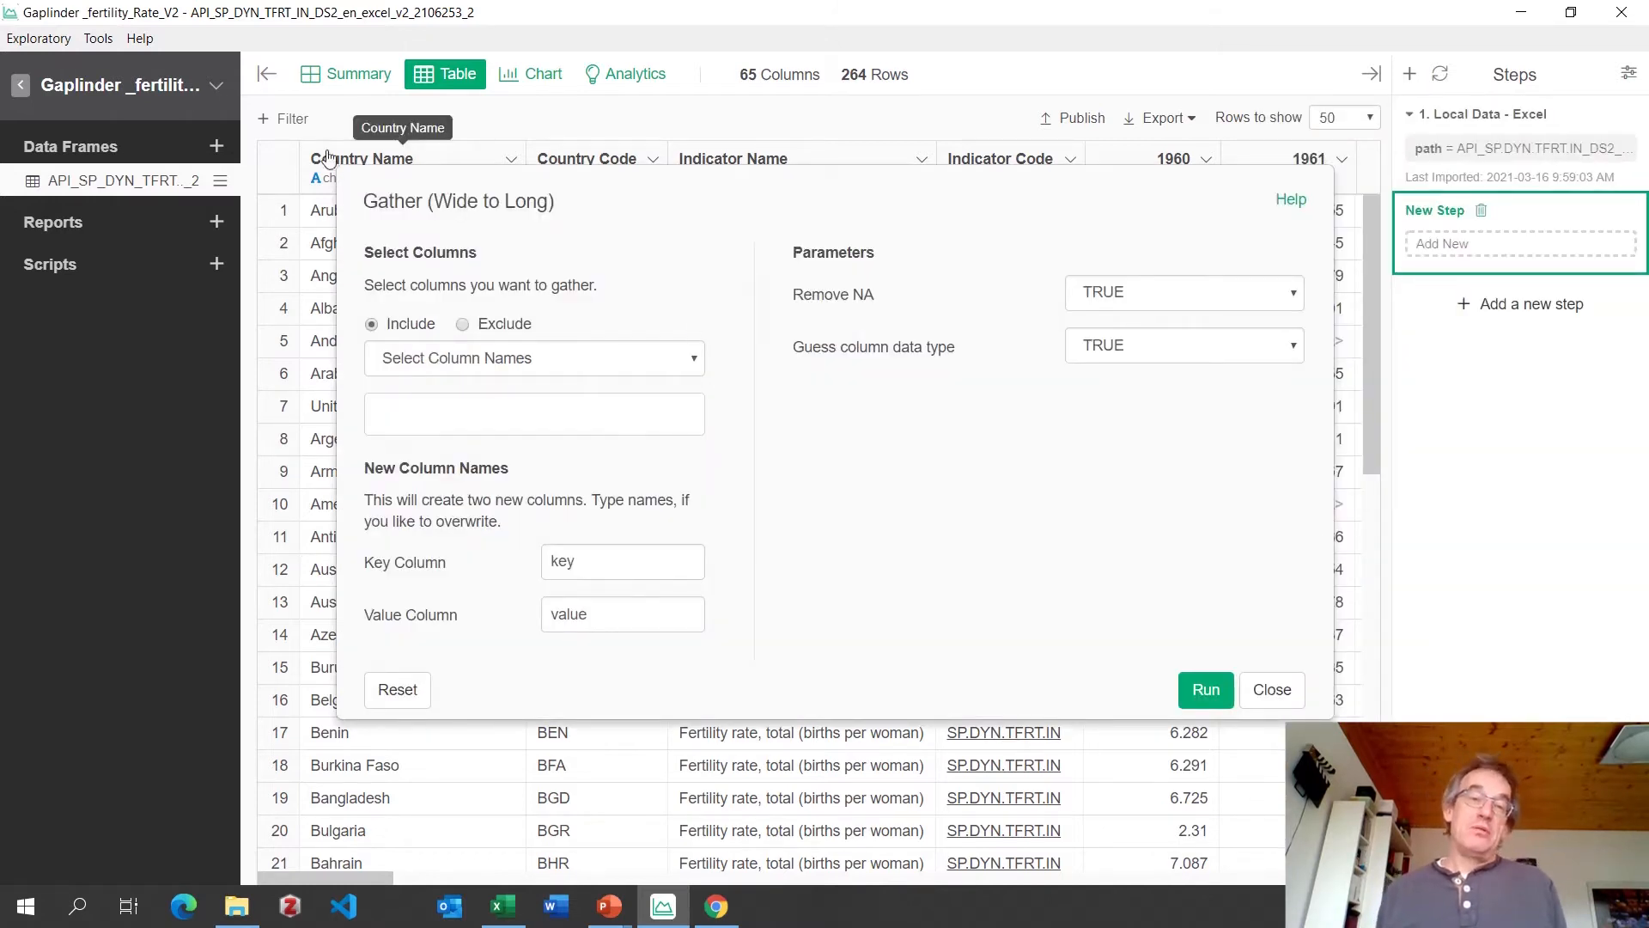
left_click(695, 363)
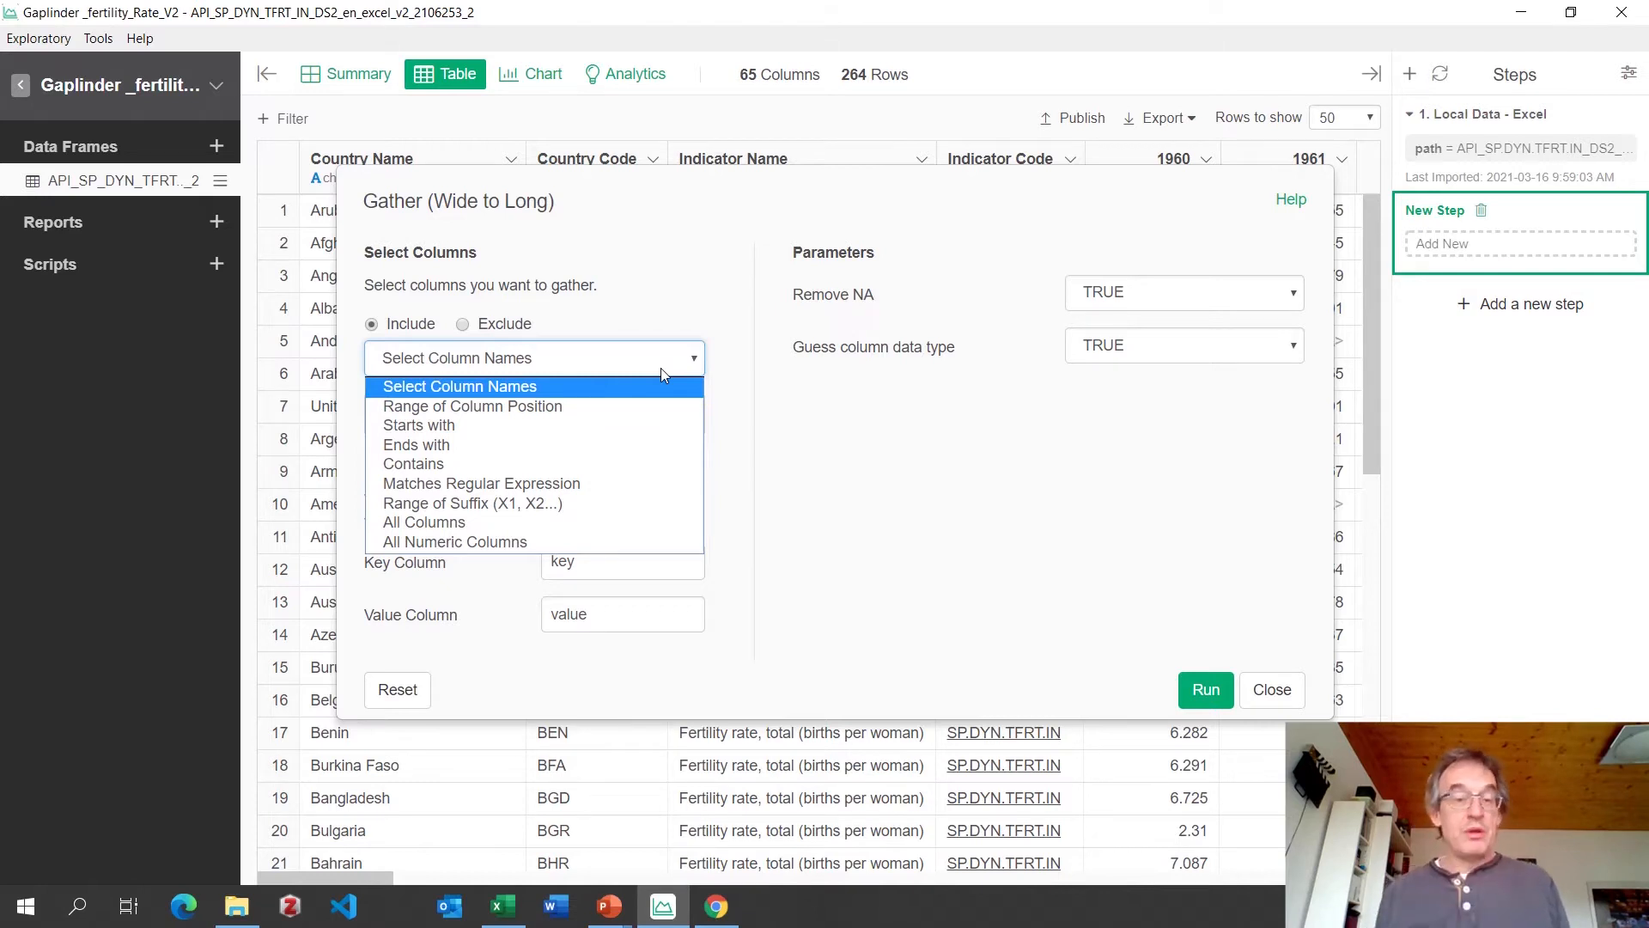
left_click(495, 543)
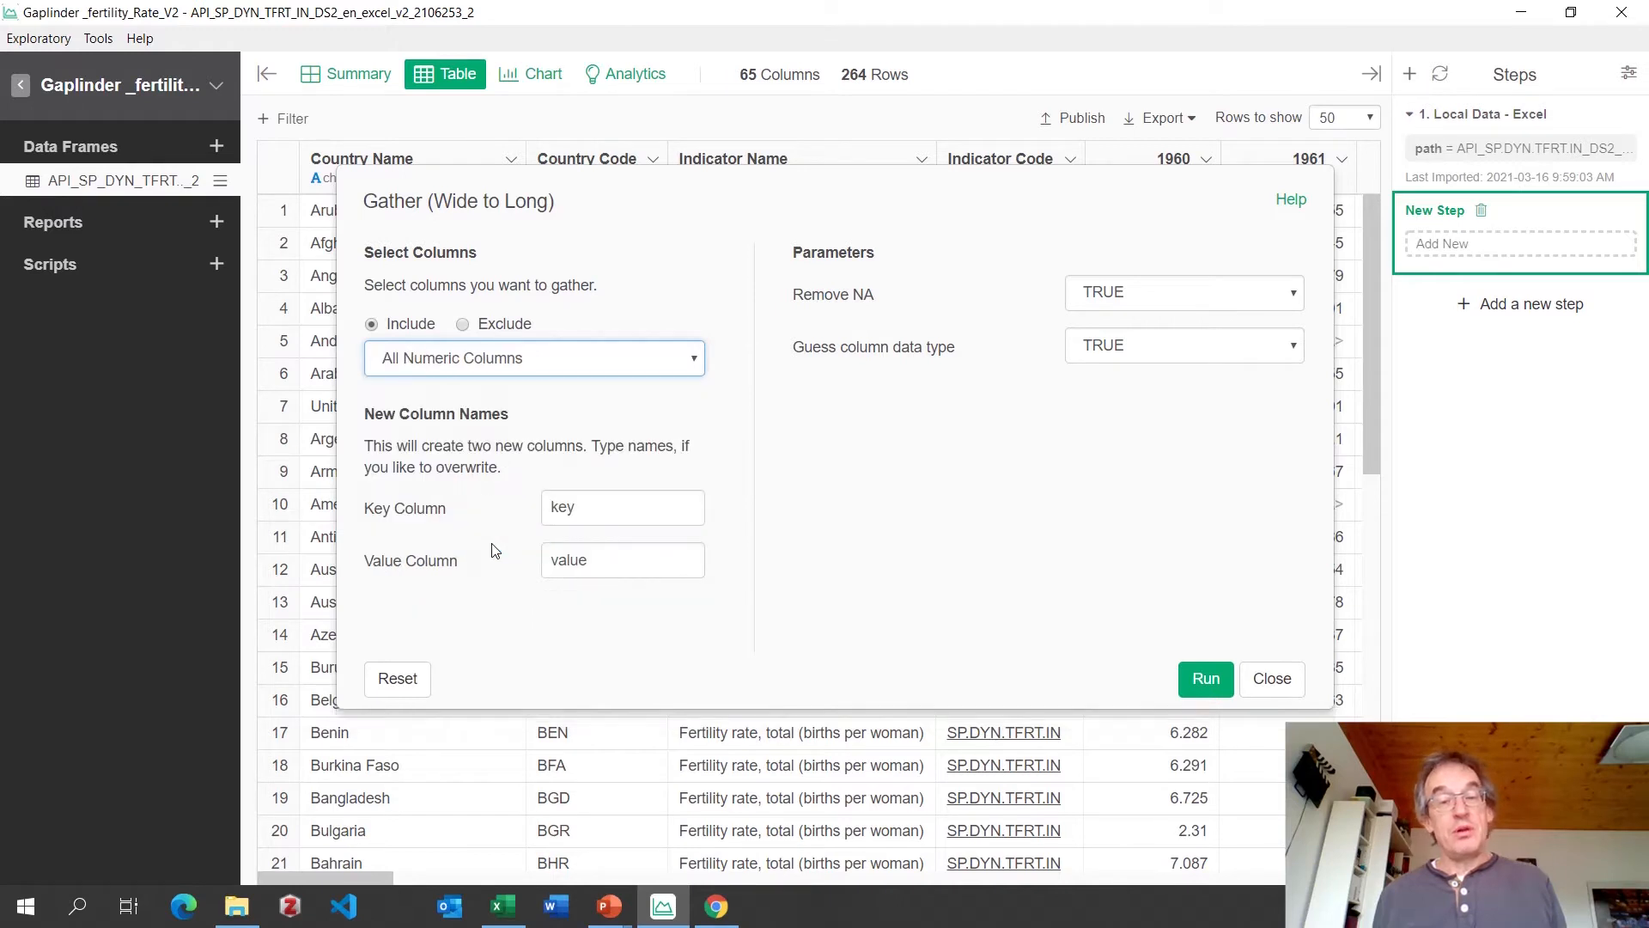
left_click(1204, 679)
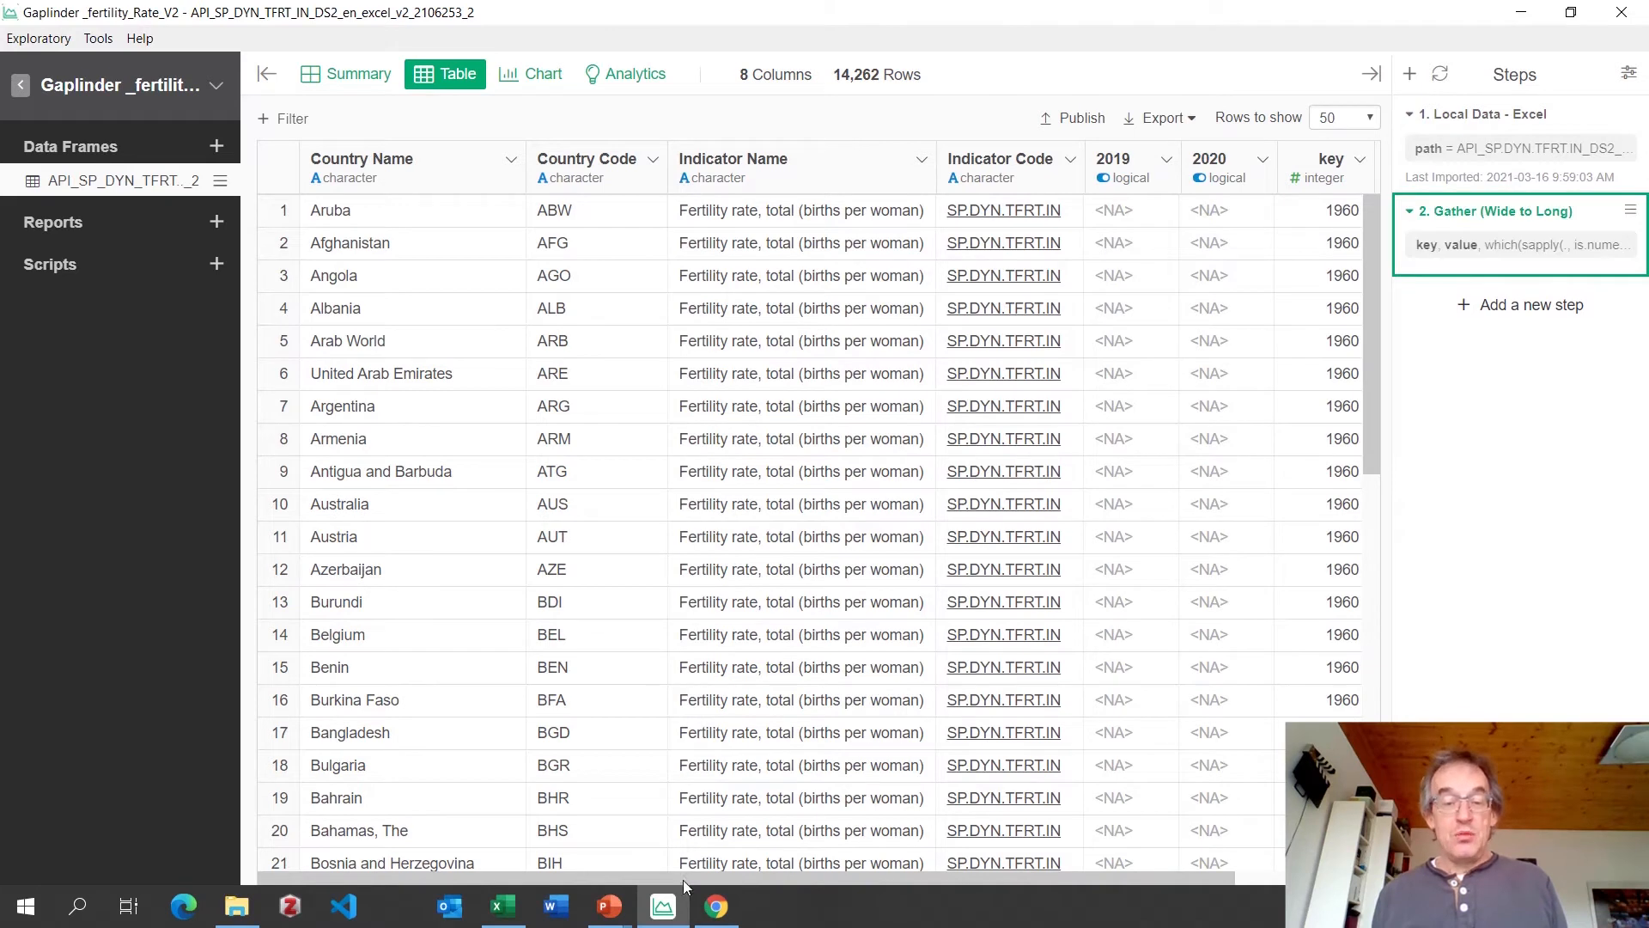
Add a Select Columns step that keeps only Country Name, Country Code, key and value.
left_click_drag(683, 880, 965, 872)
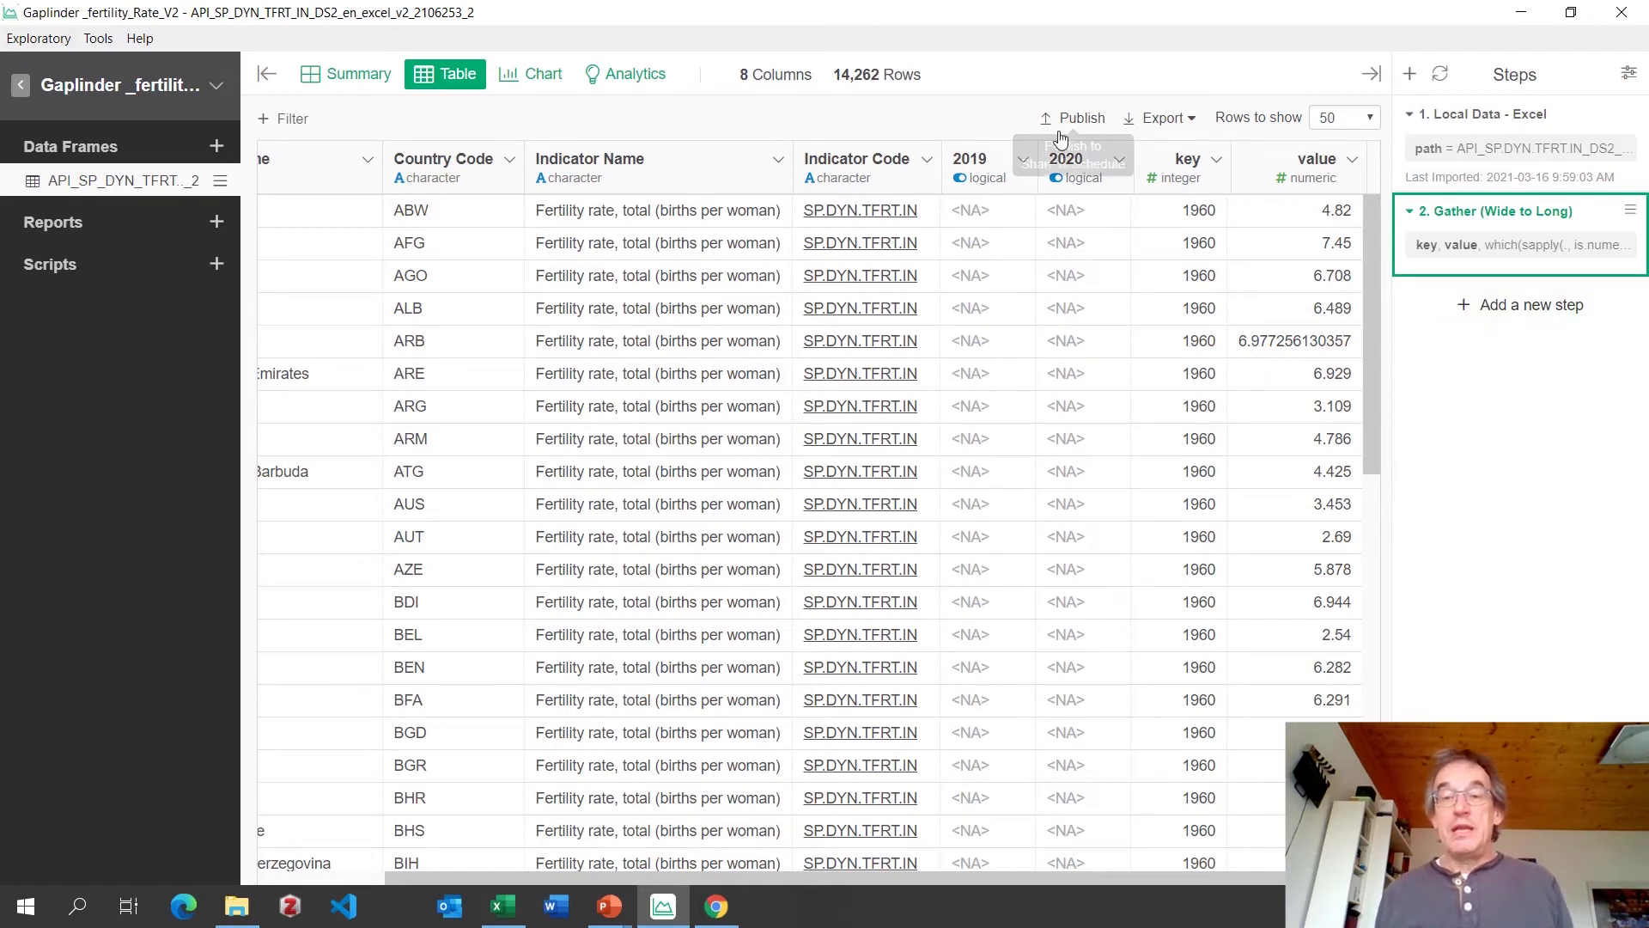
left_click(1024, 161)
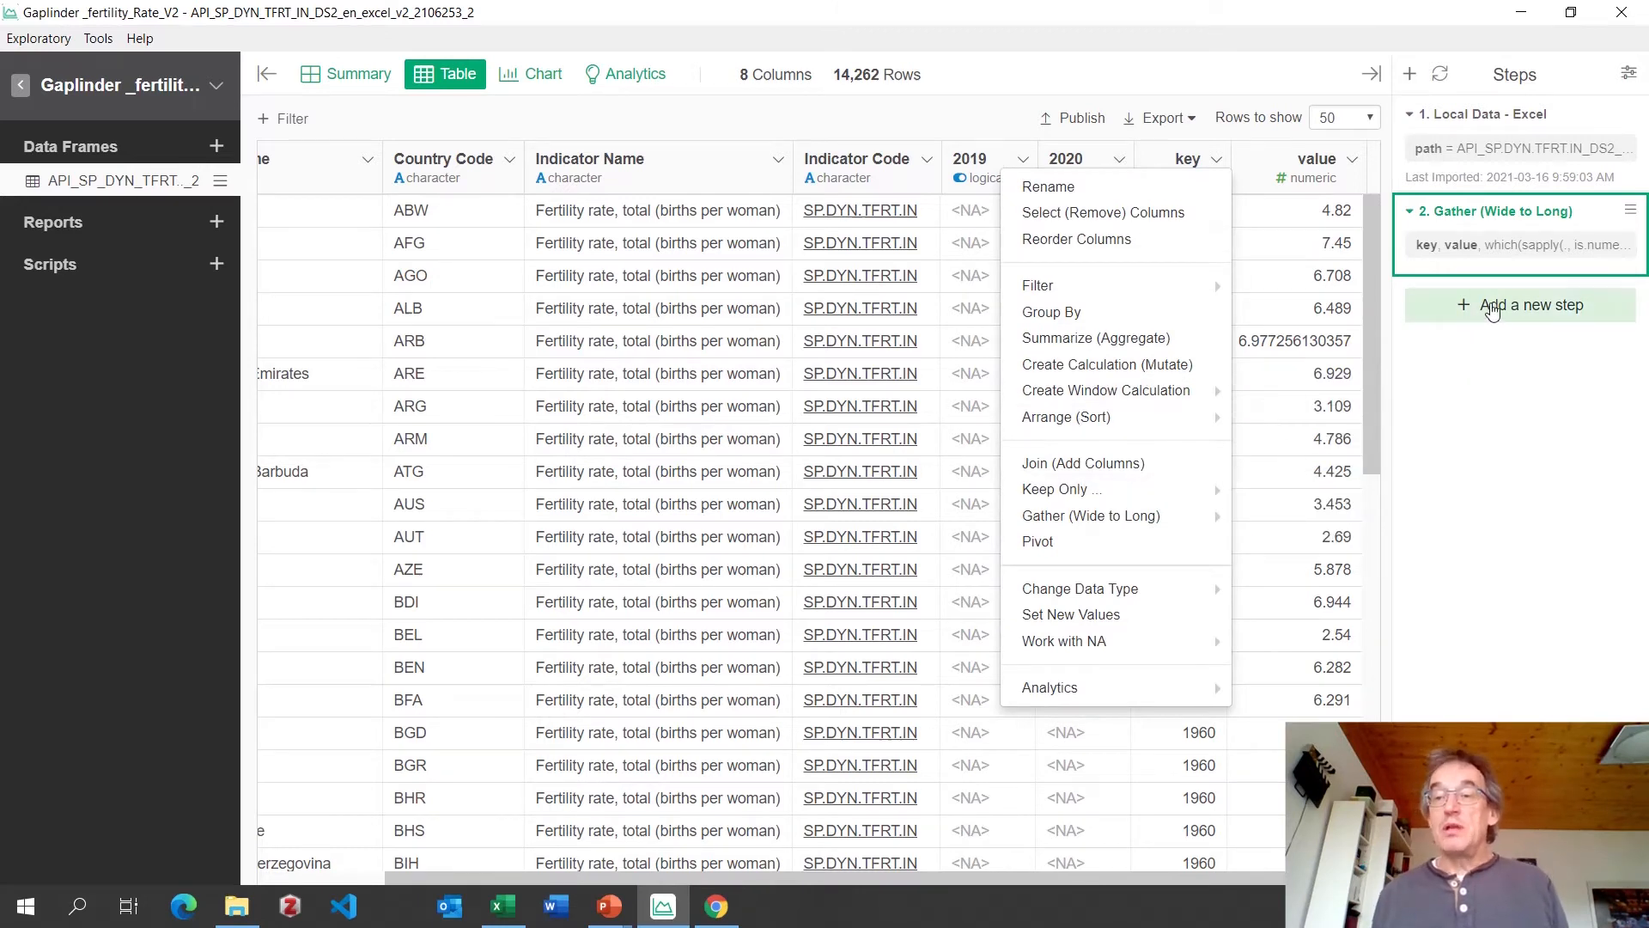
left_click(1493, 306)
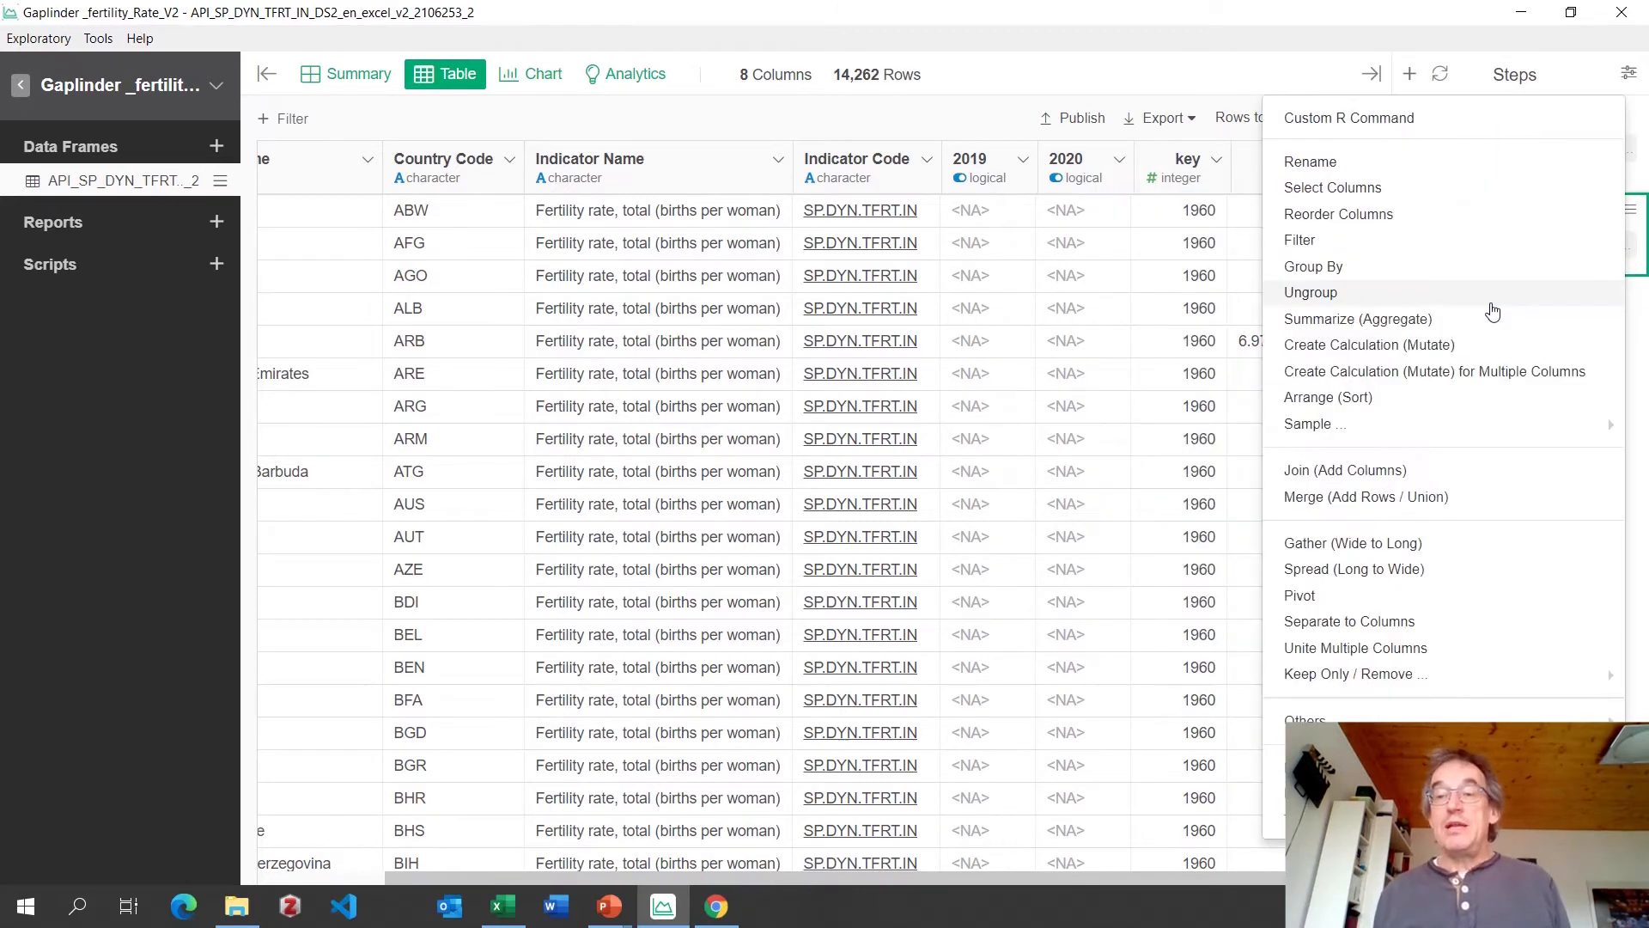
left_click(1343, 191)
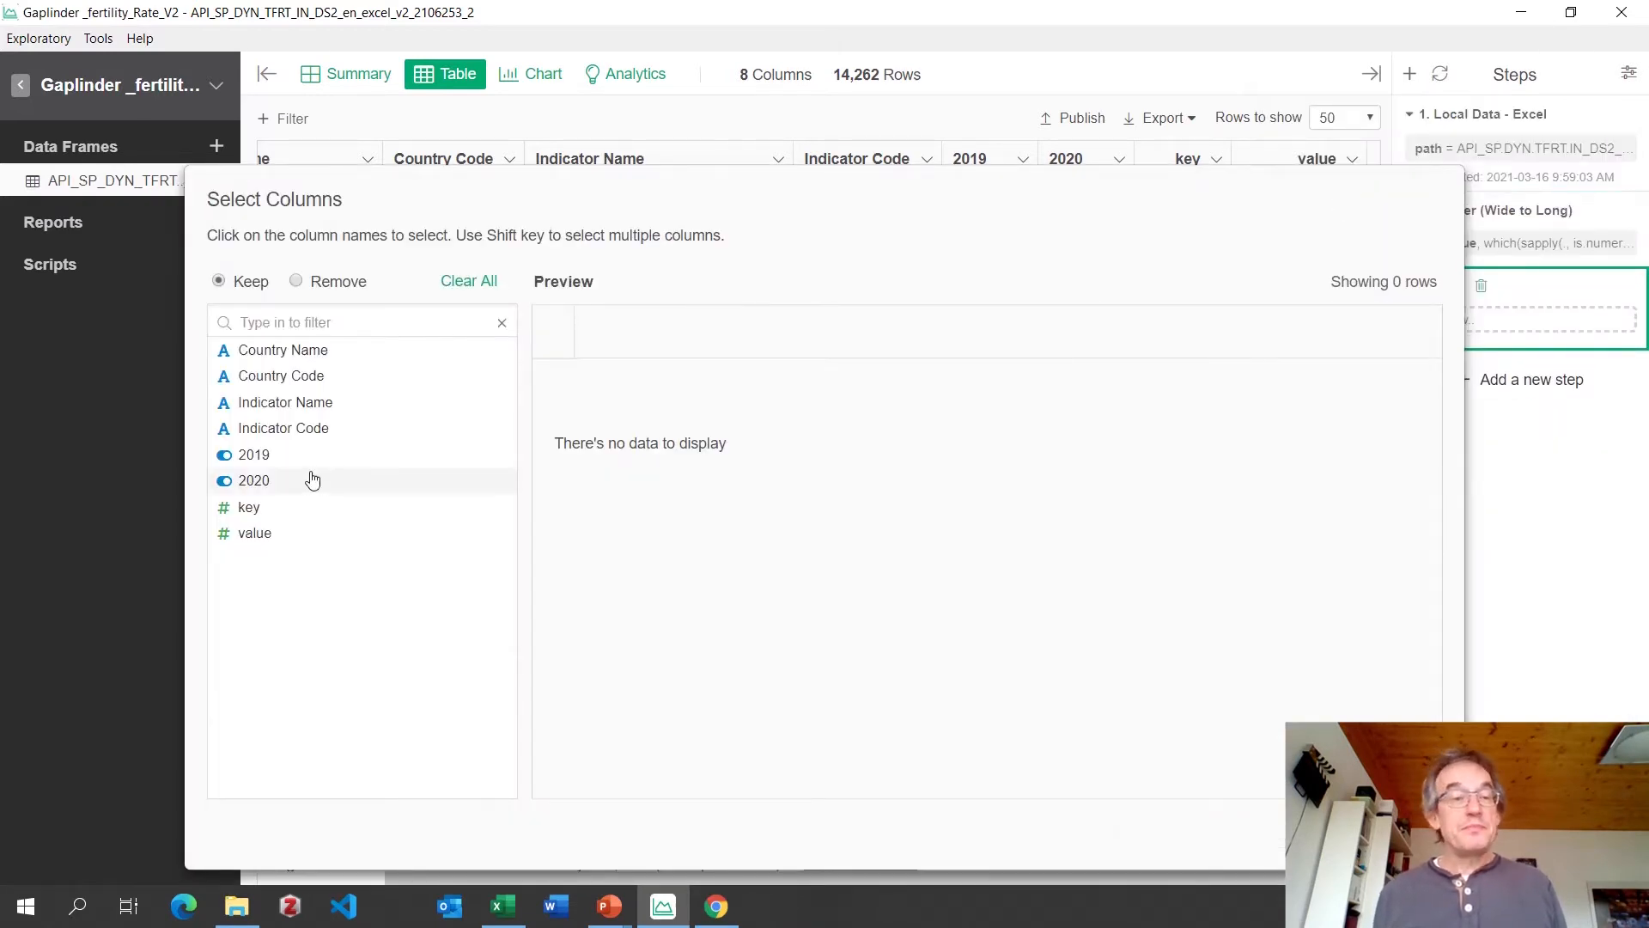
left_click(261, 352)
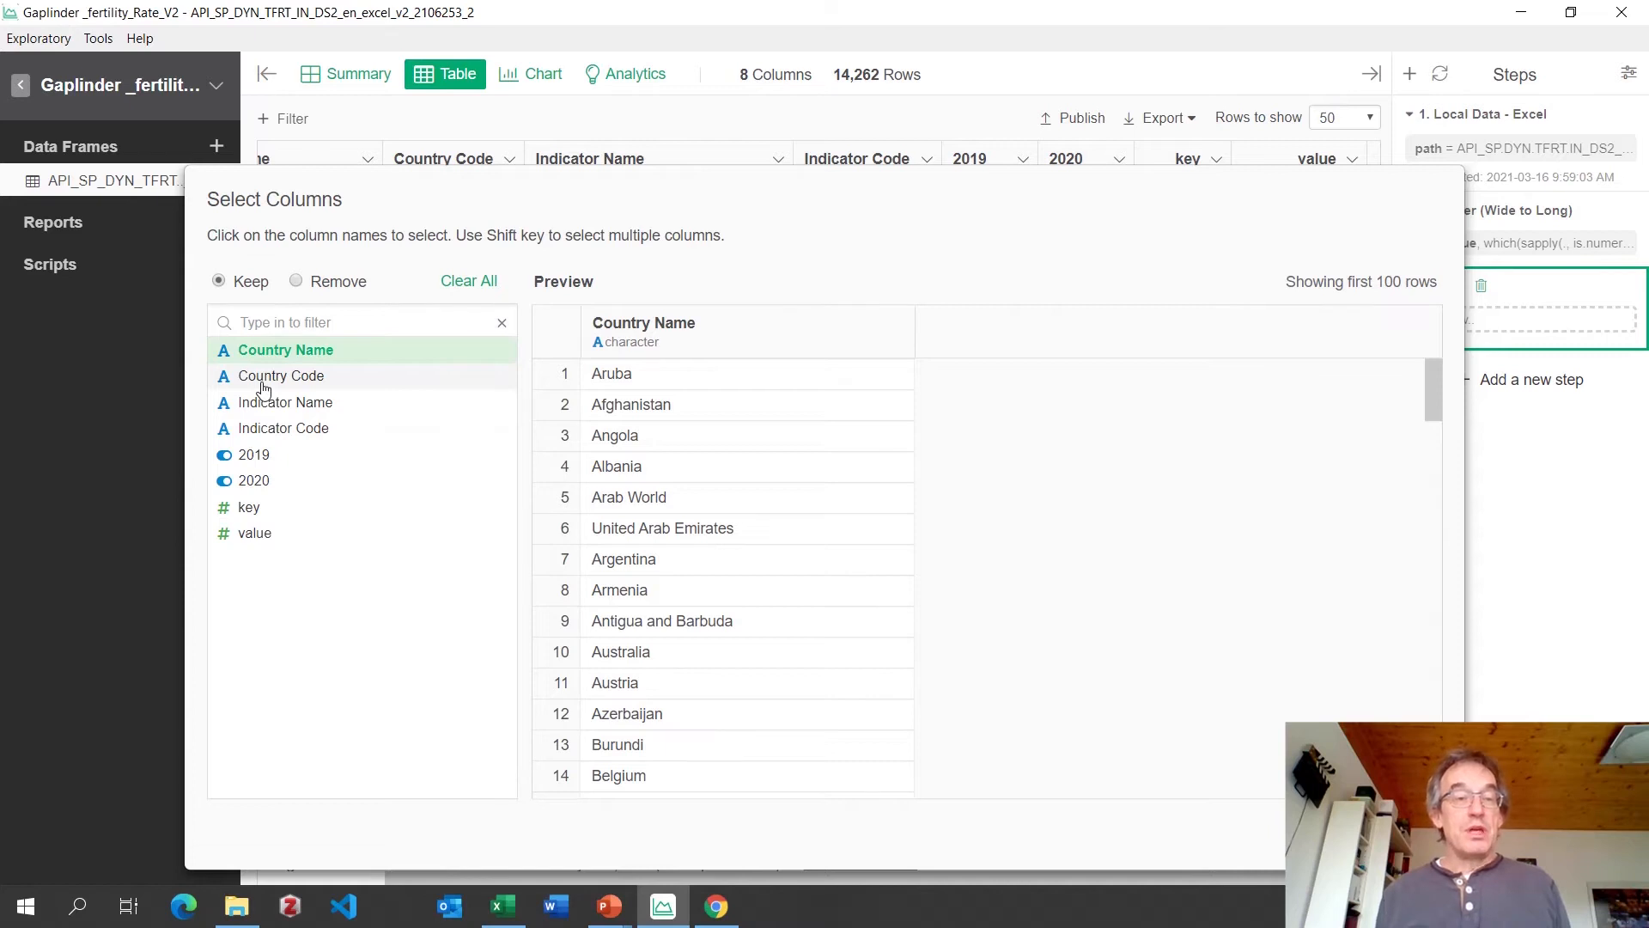
left_click(265, 378)
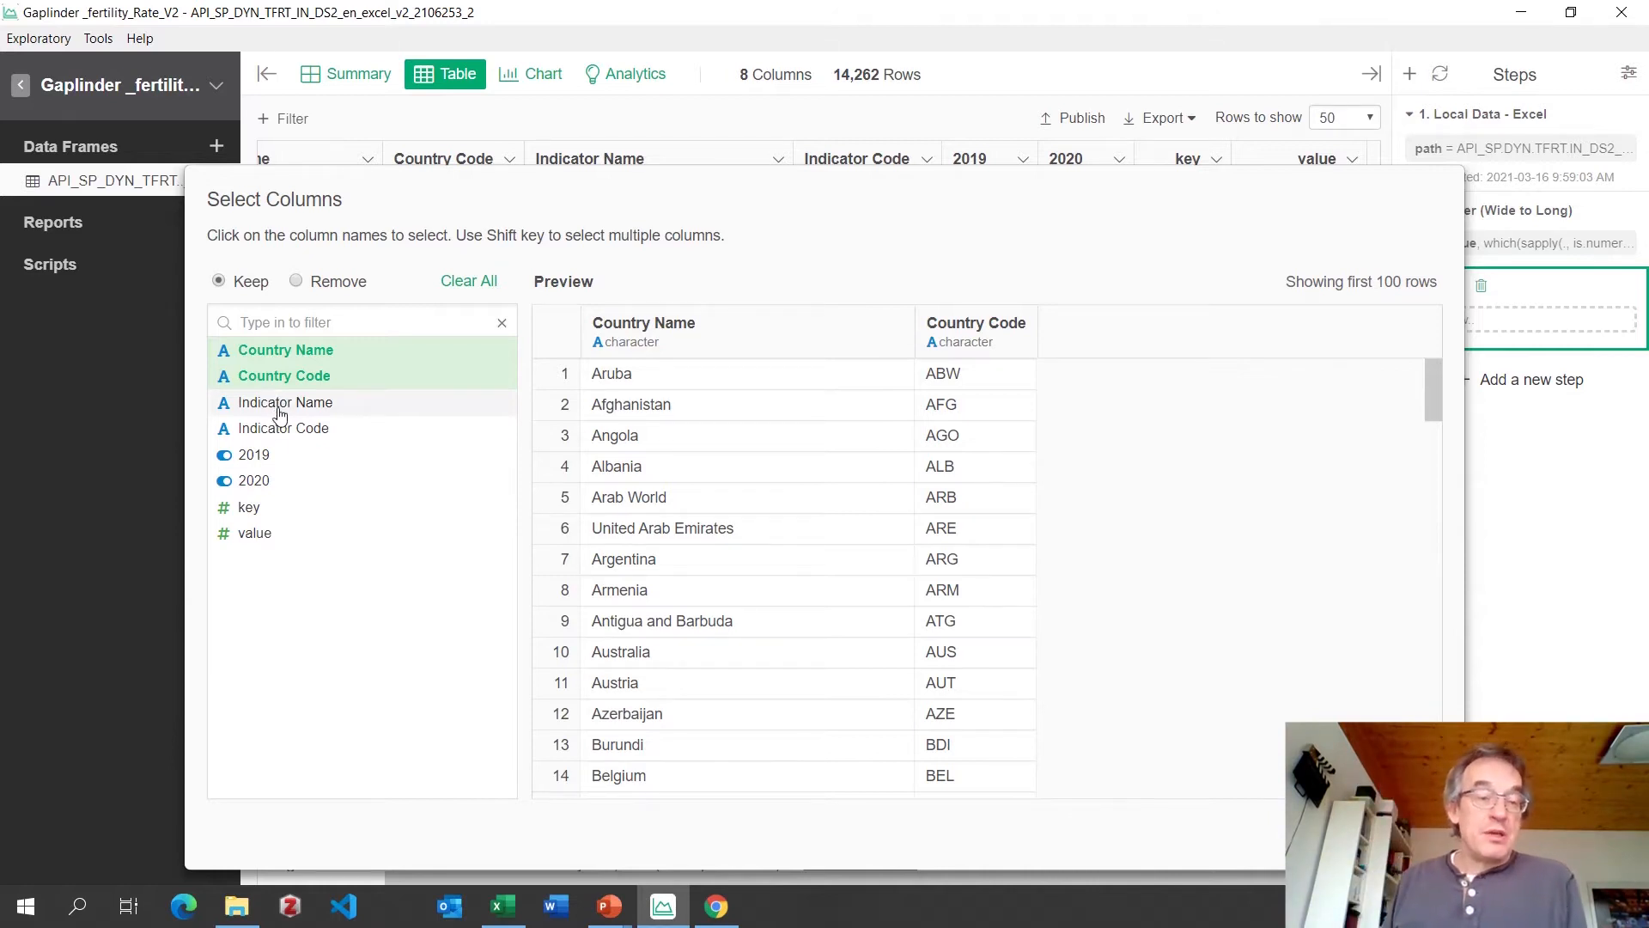
left_click(249, 508)
left_click(253, 536)
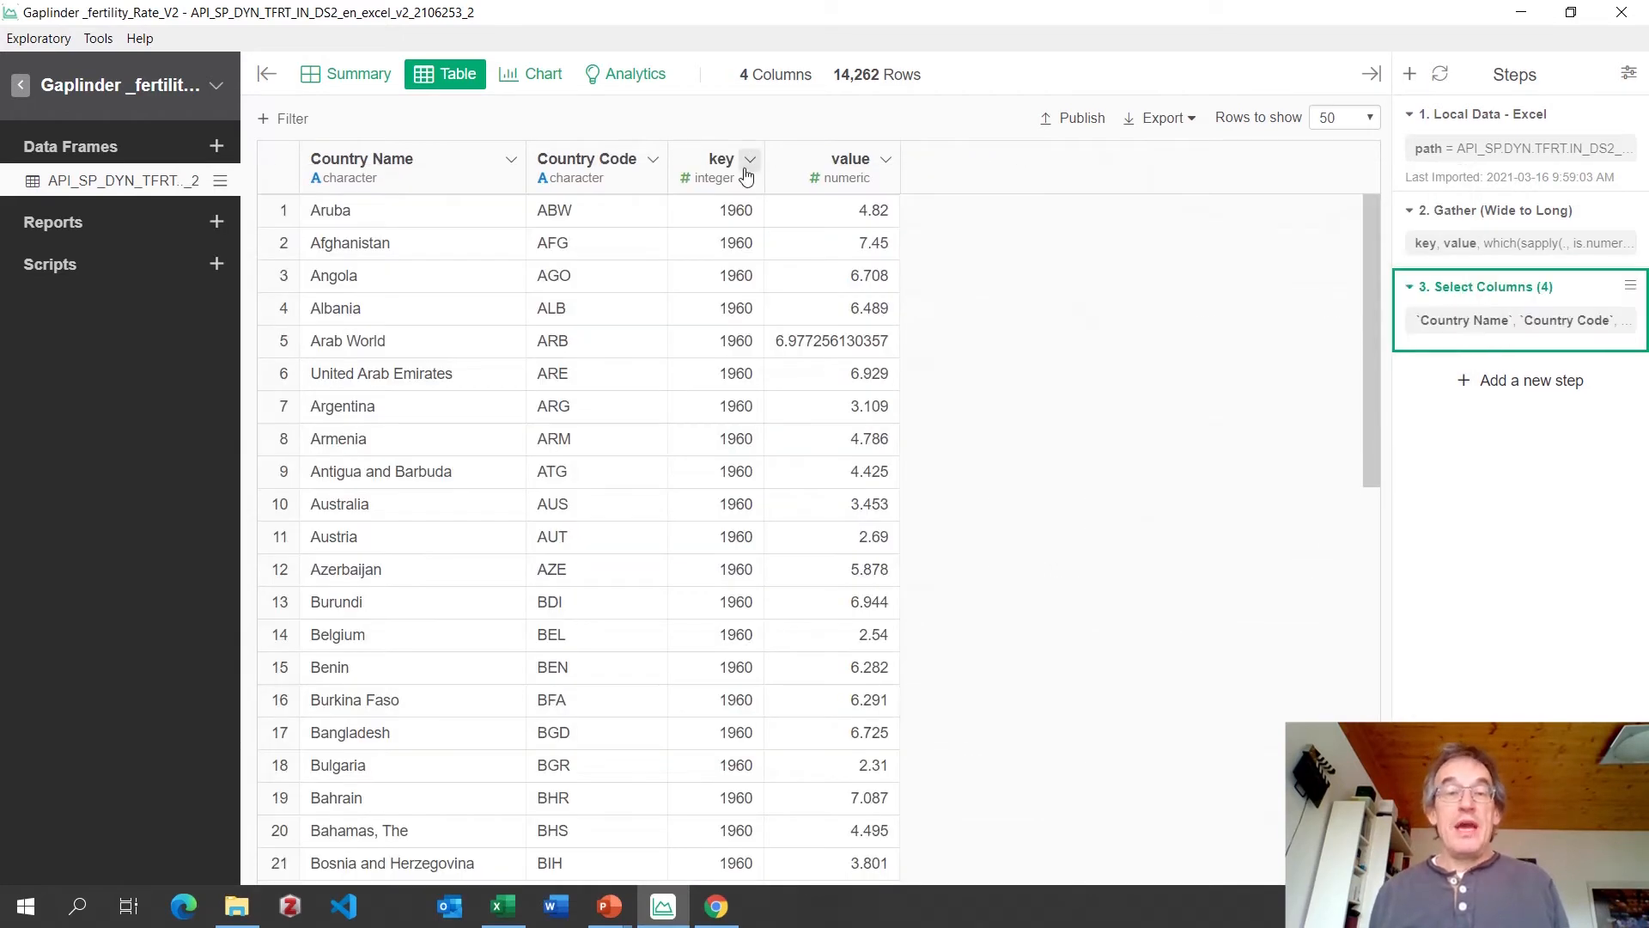
Add a Rename Columns step that renames the key column to Year and the value column to fertility rate.
left_click(747, 163)
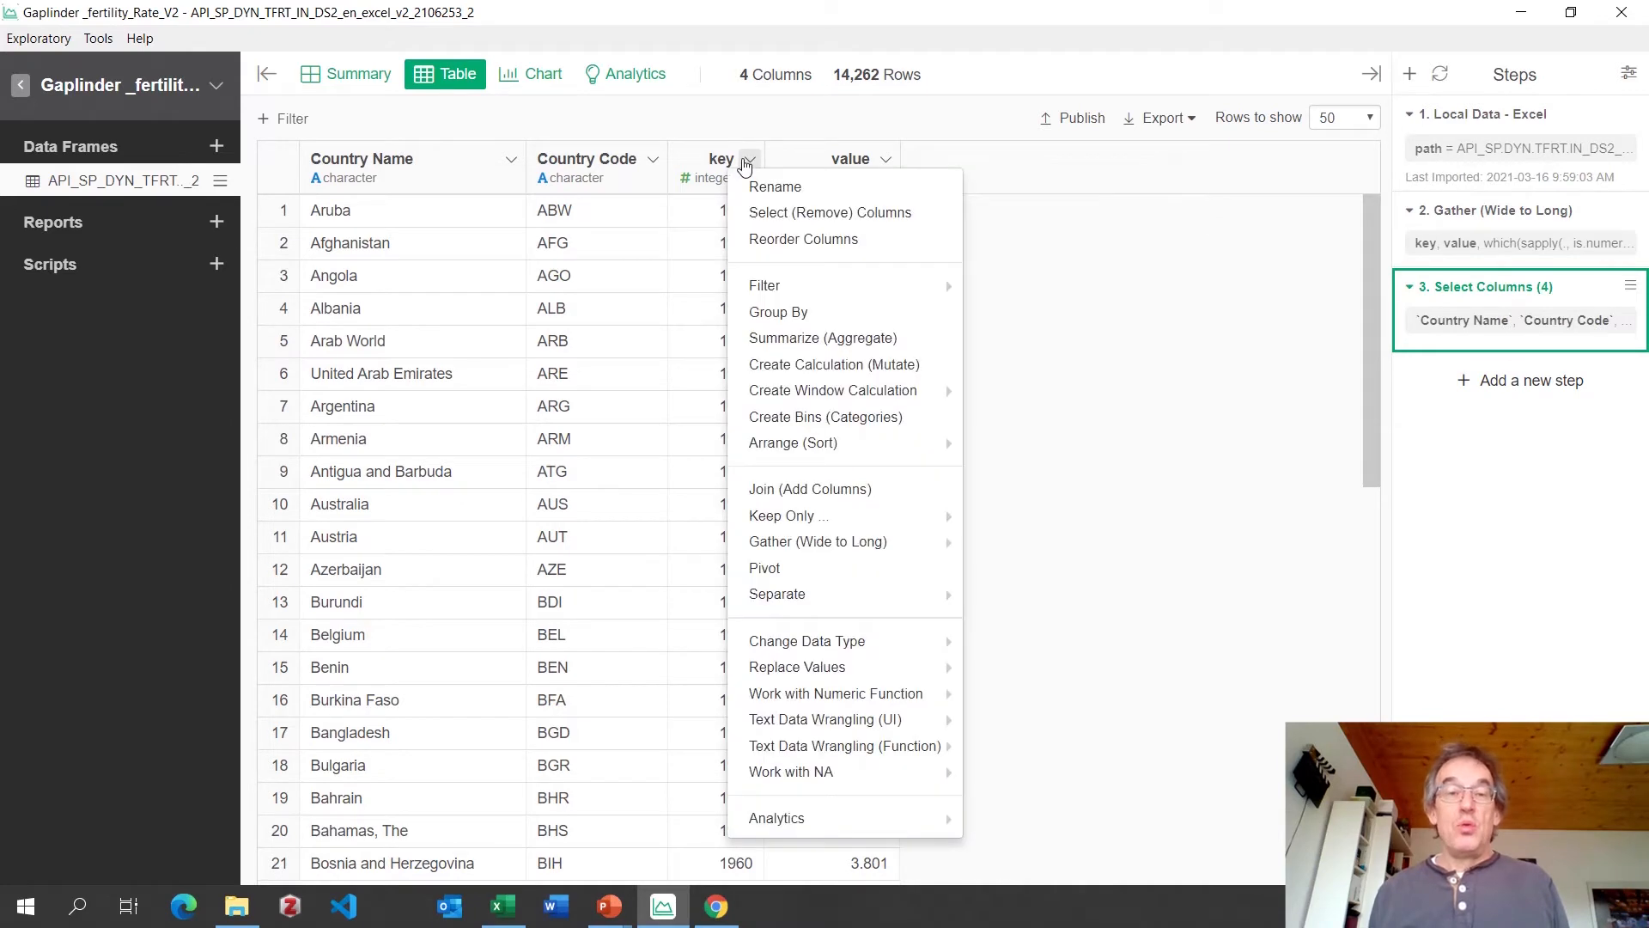
left_click(761, 186)
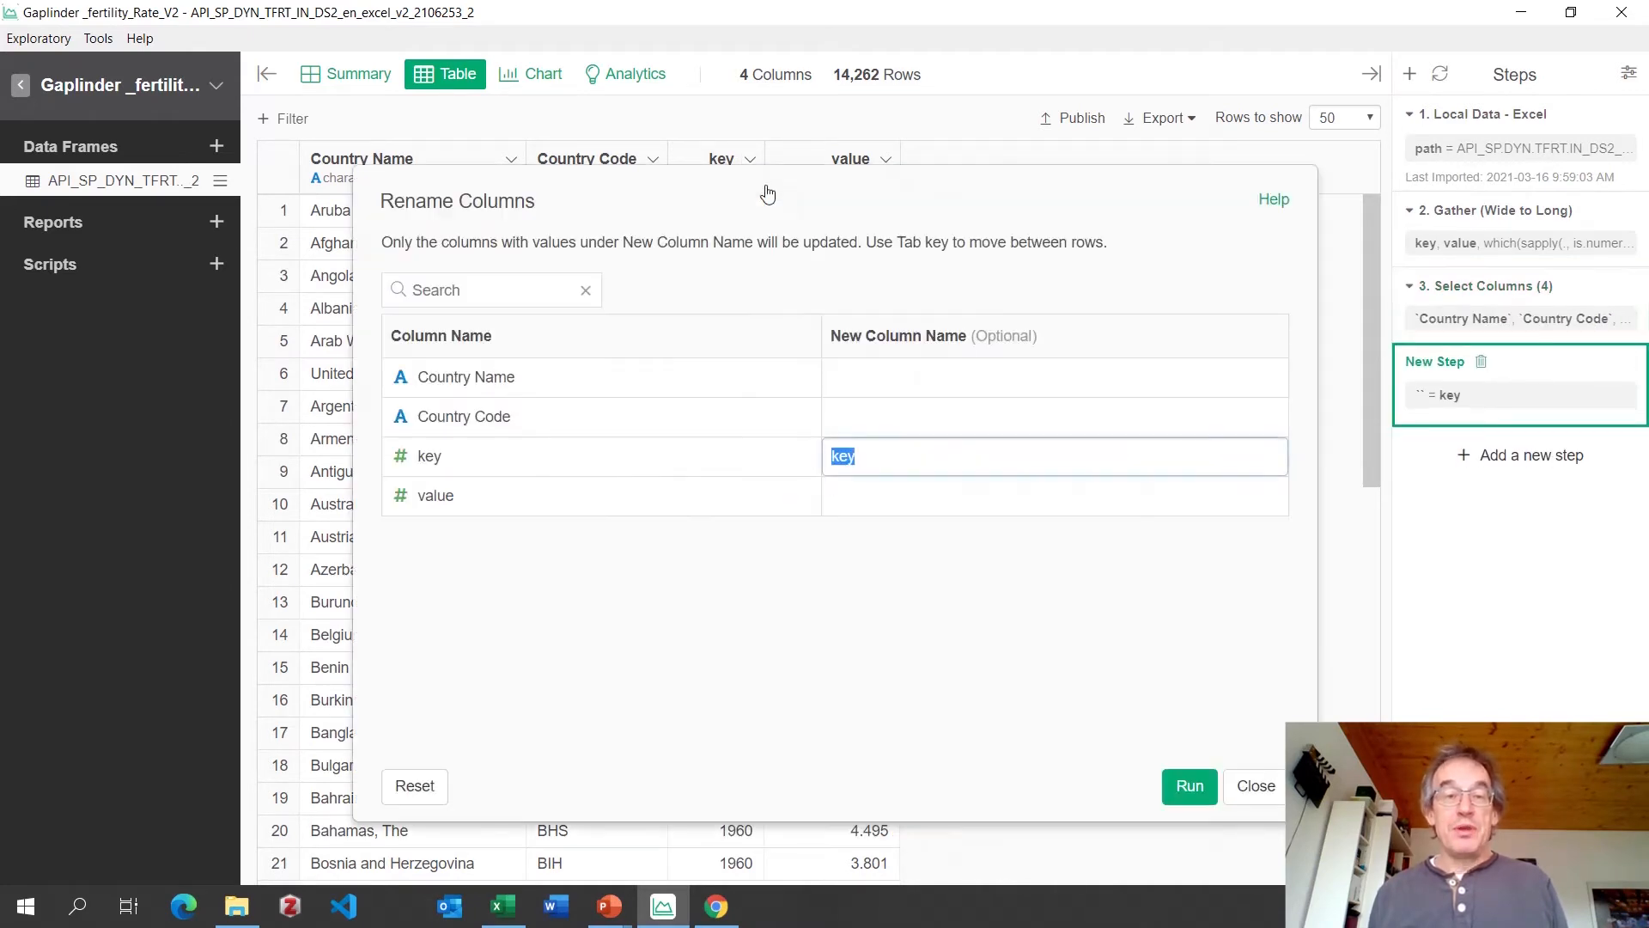
left_click(871, 456)
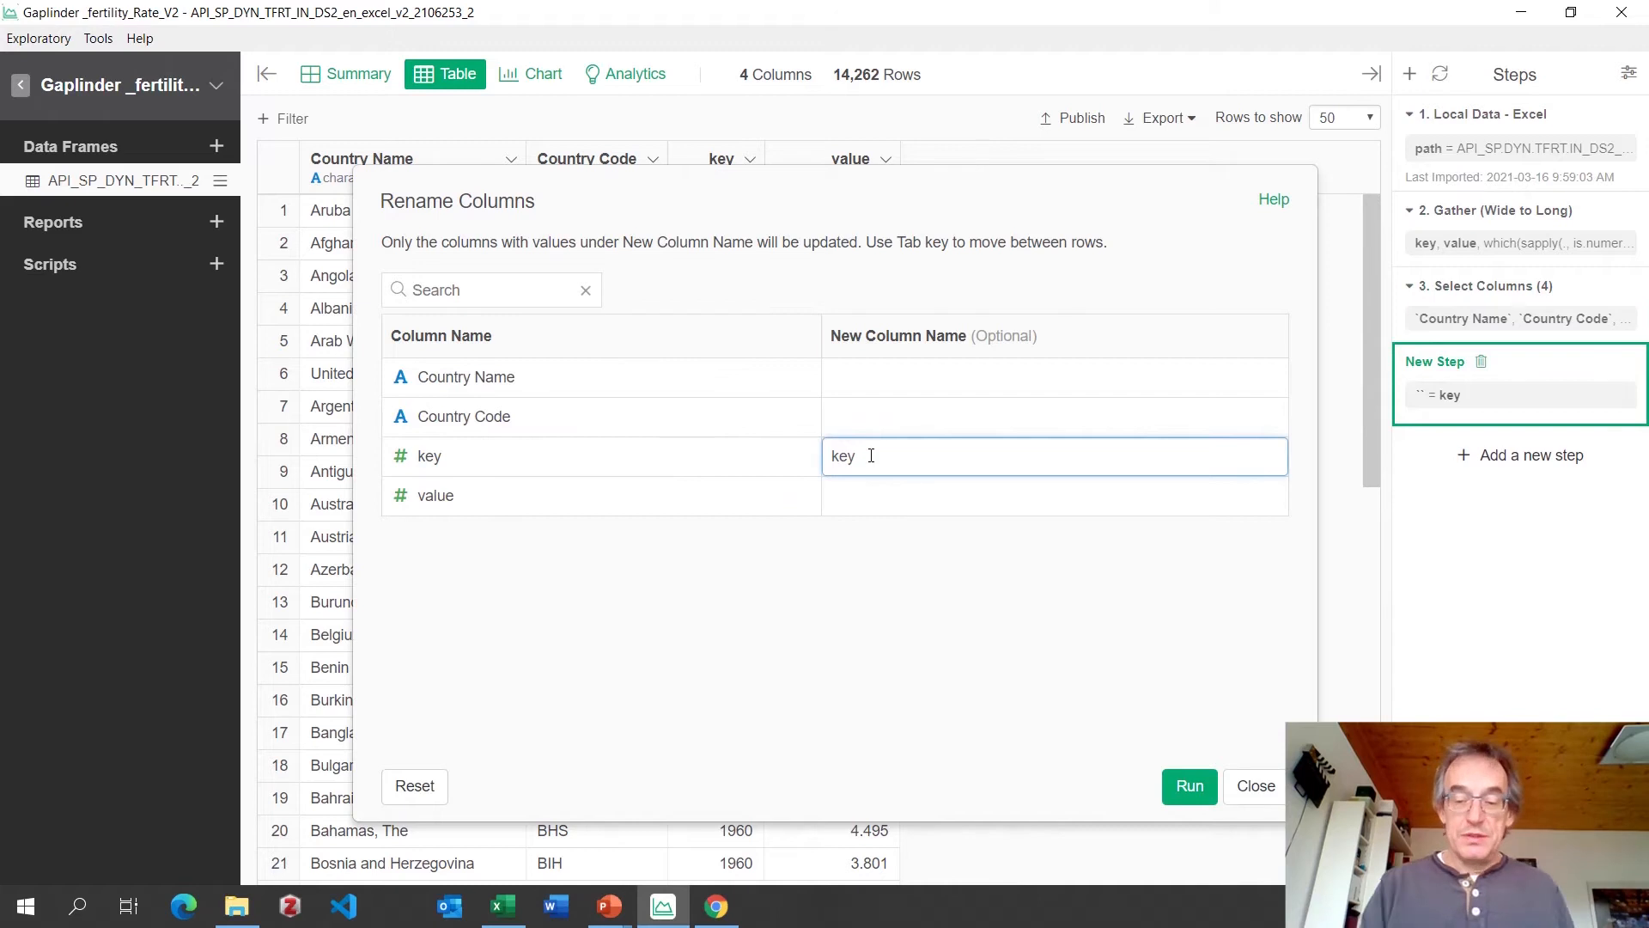
key("BackSpace")
key("BackSpace")
key("BackSpace")
type("Year")
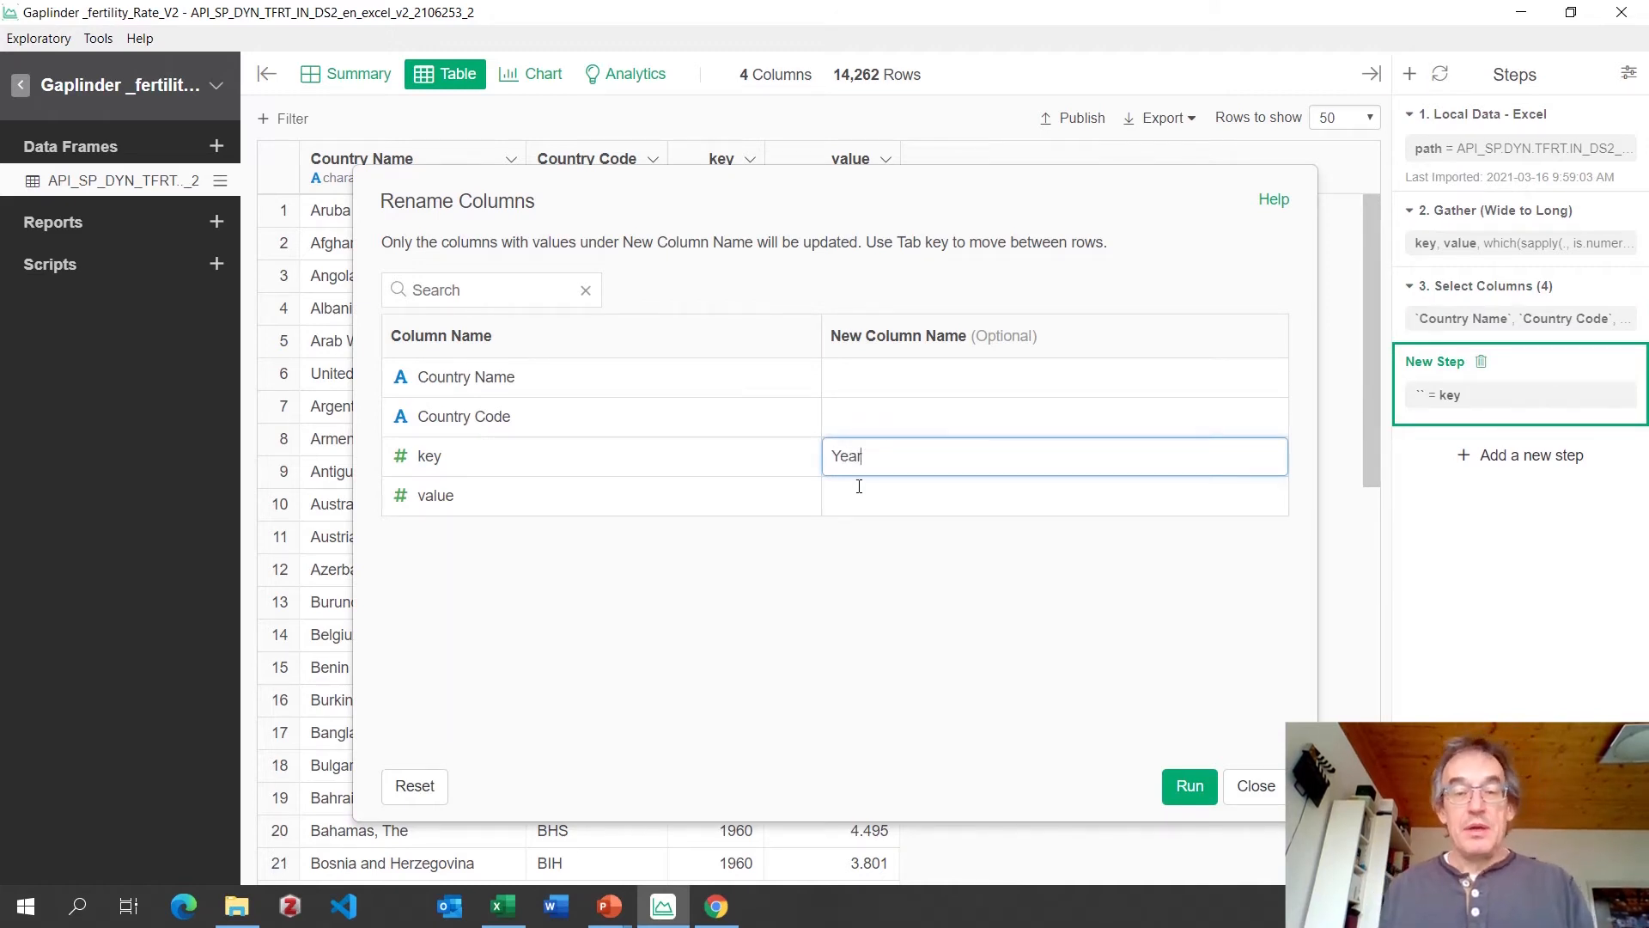
key("Tab")
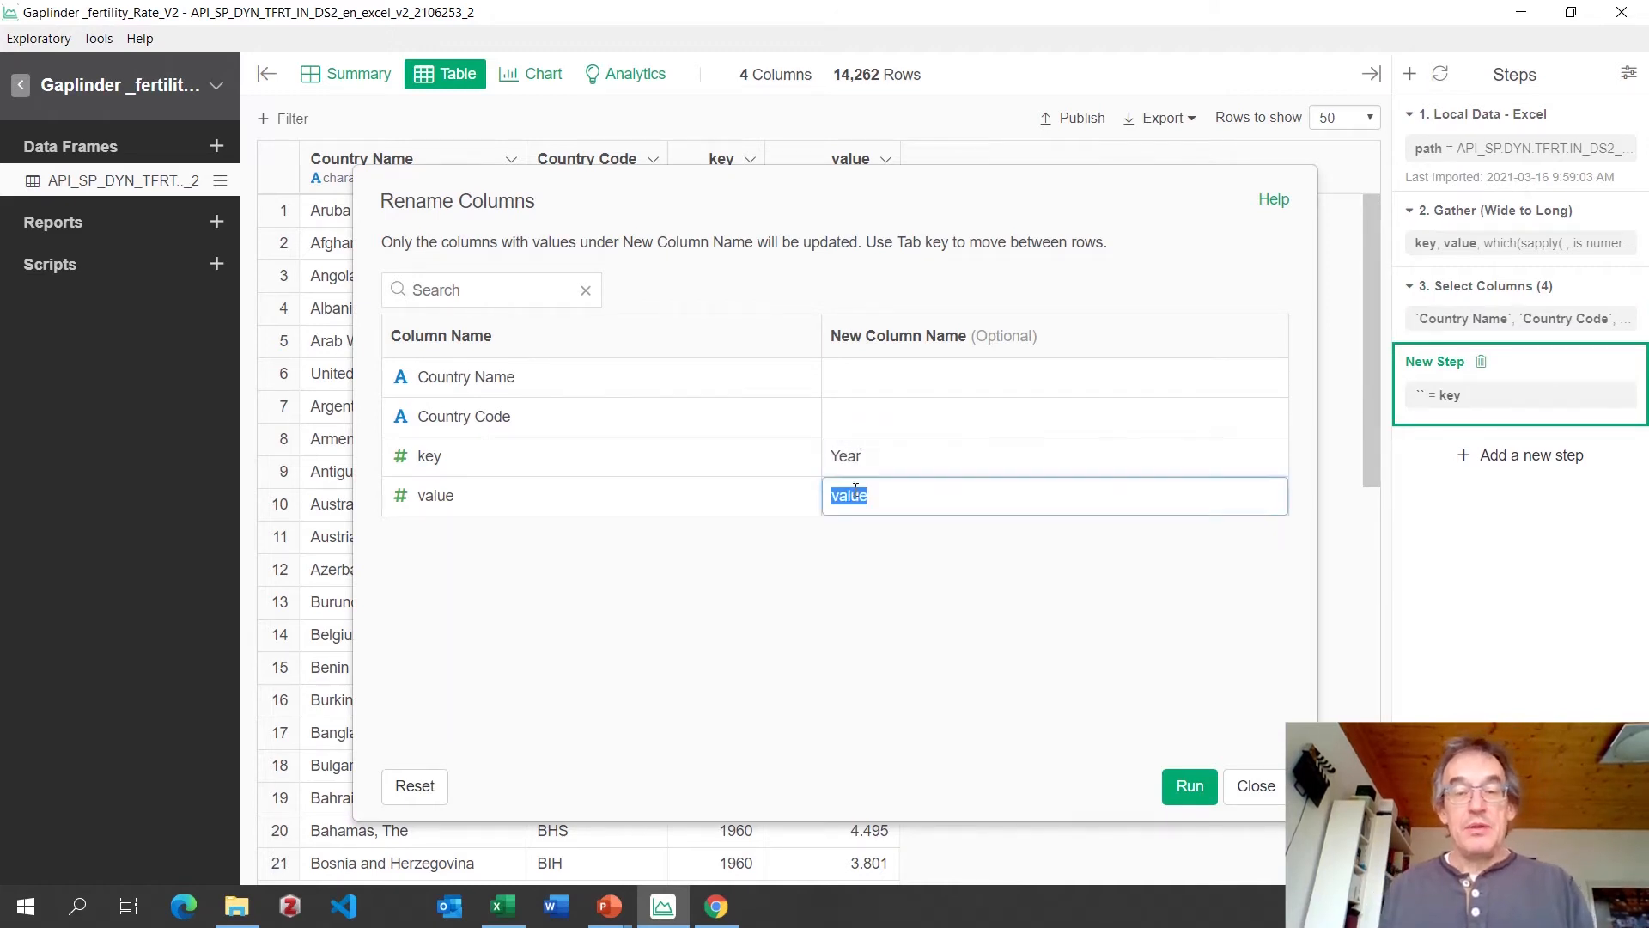
type("fertil")
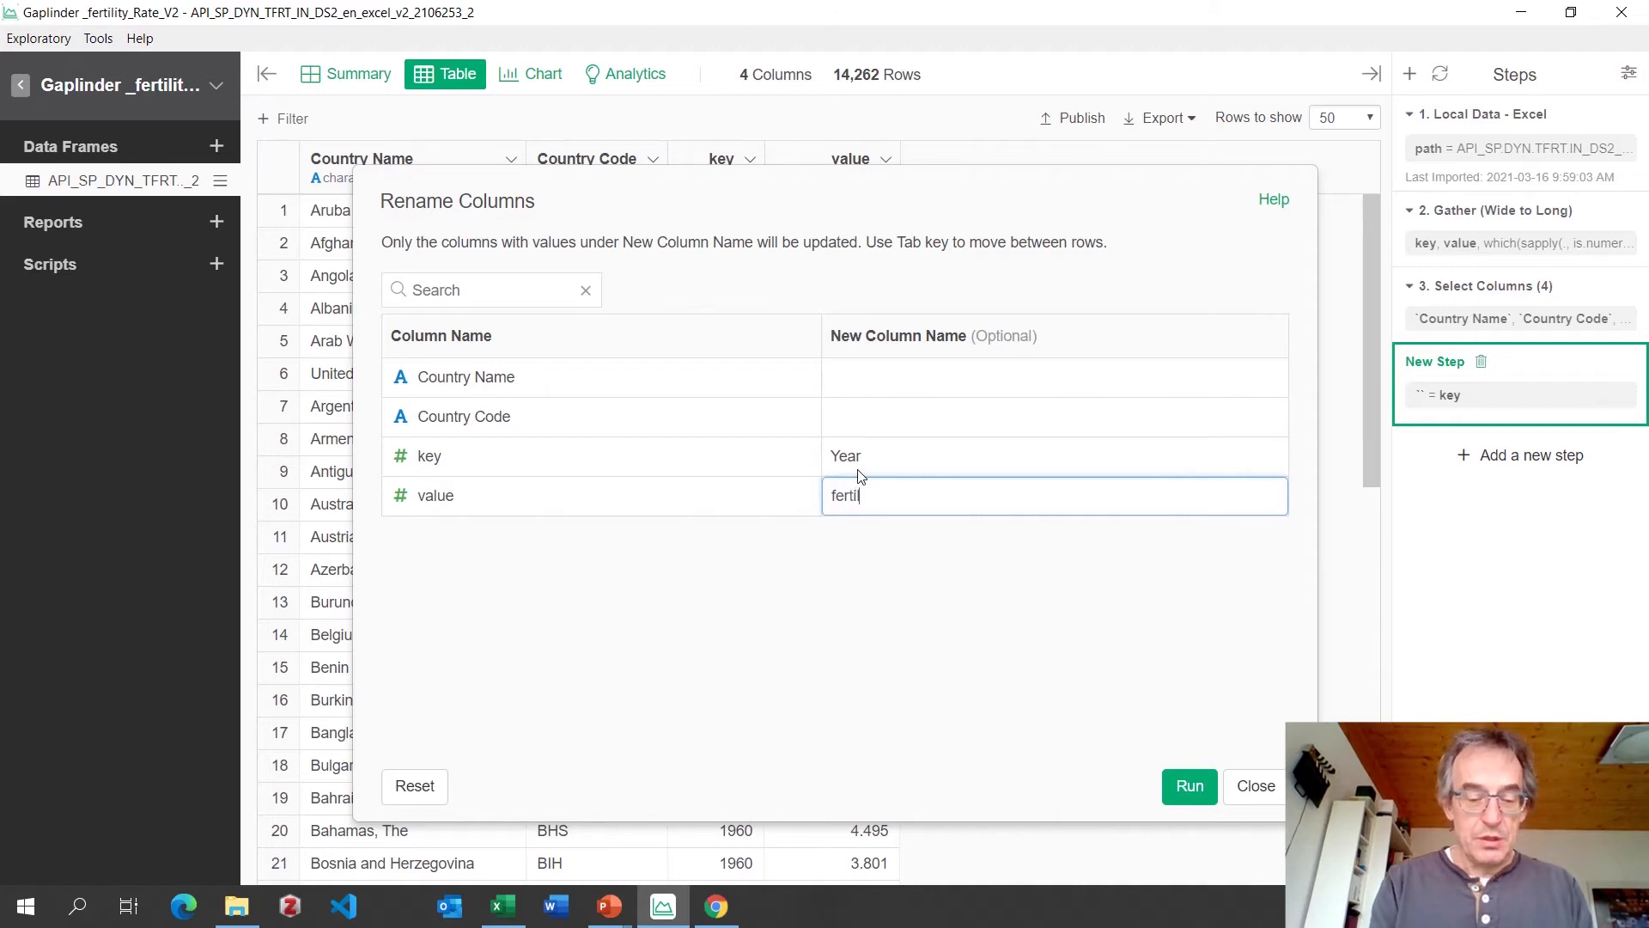
type("i")
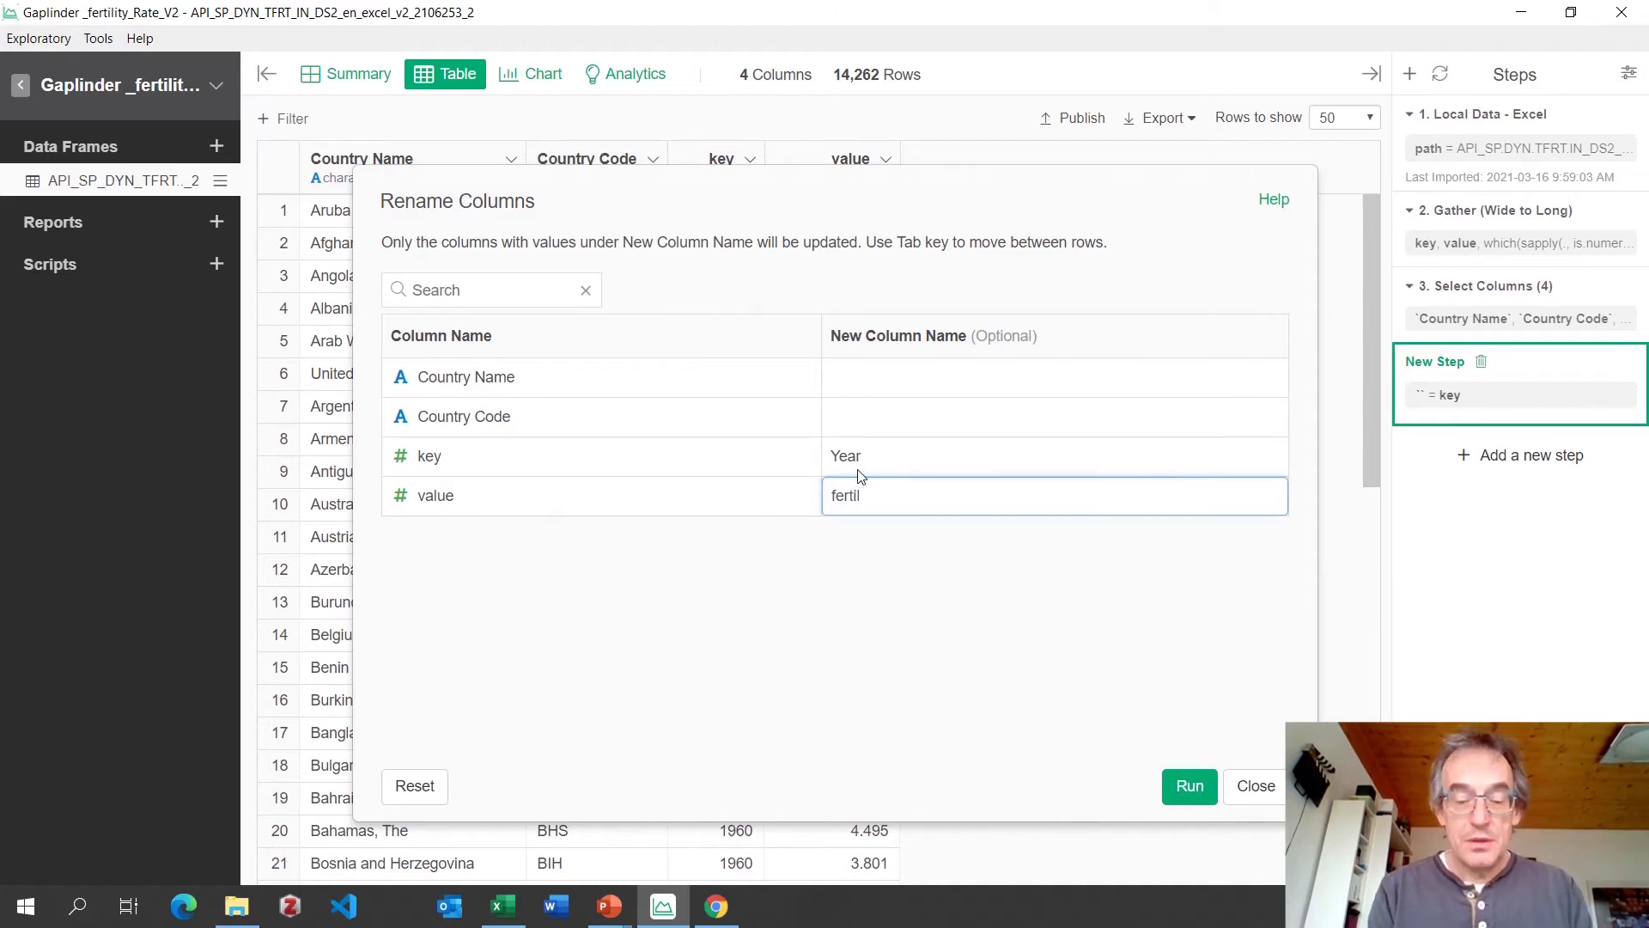
type("ty rate")
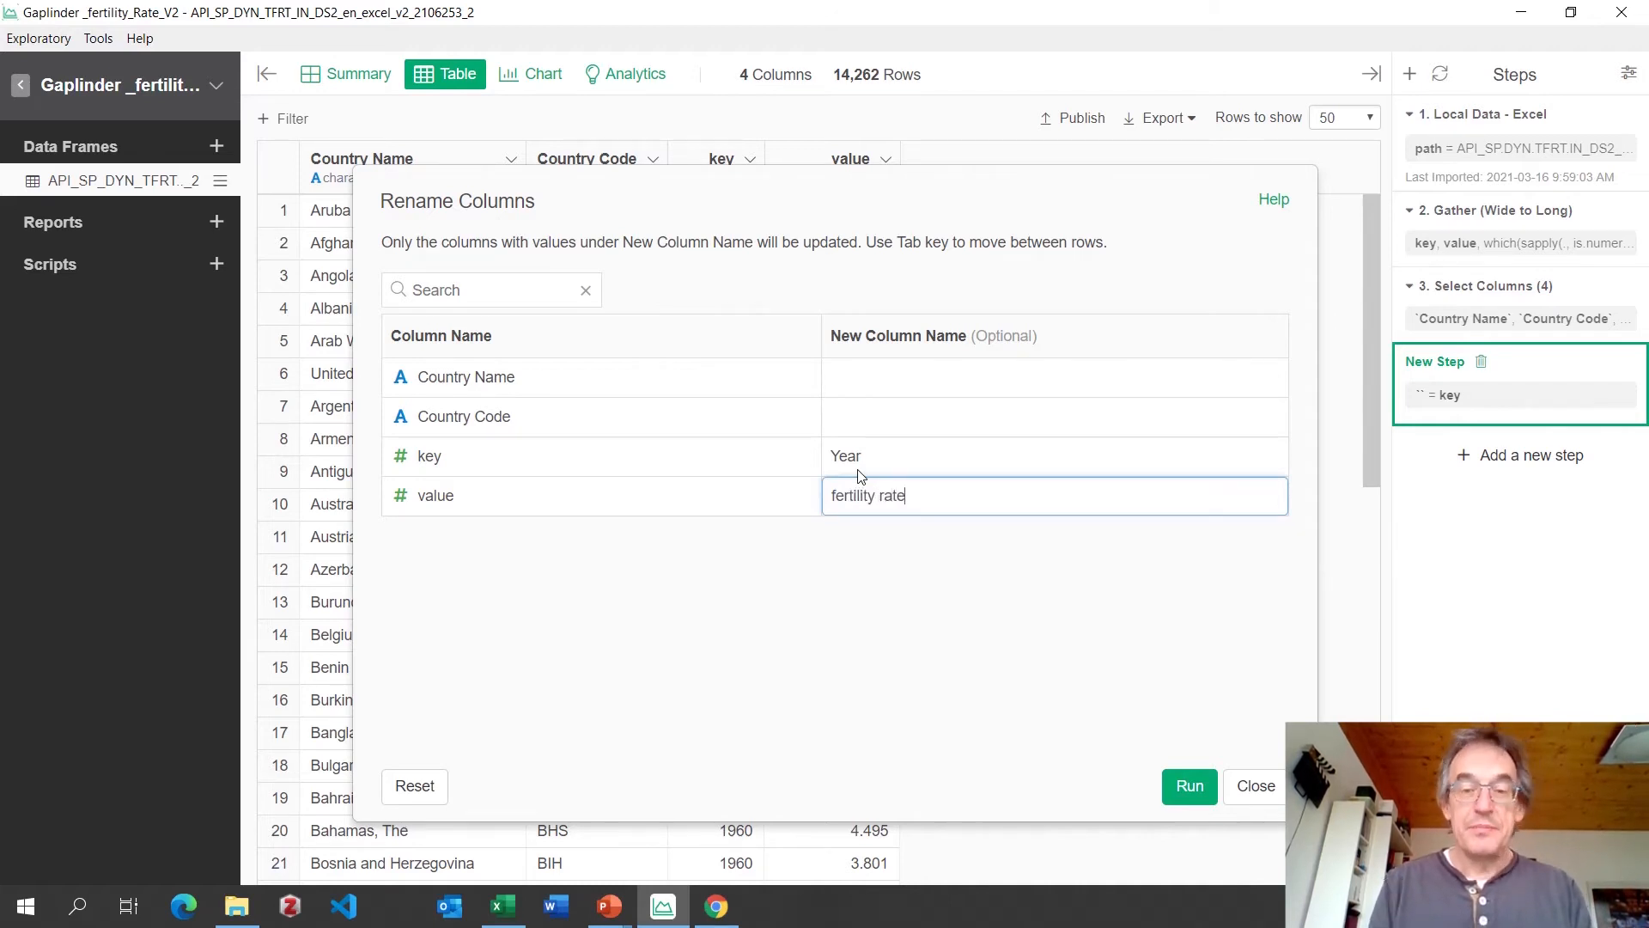
left_click(1191, 792)
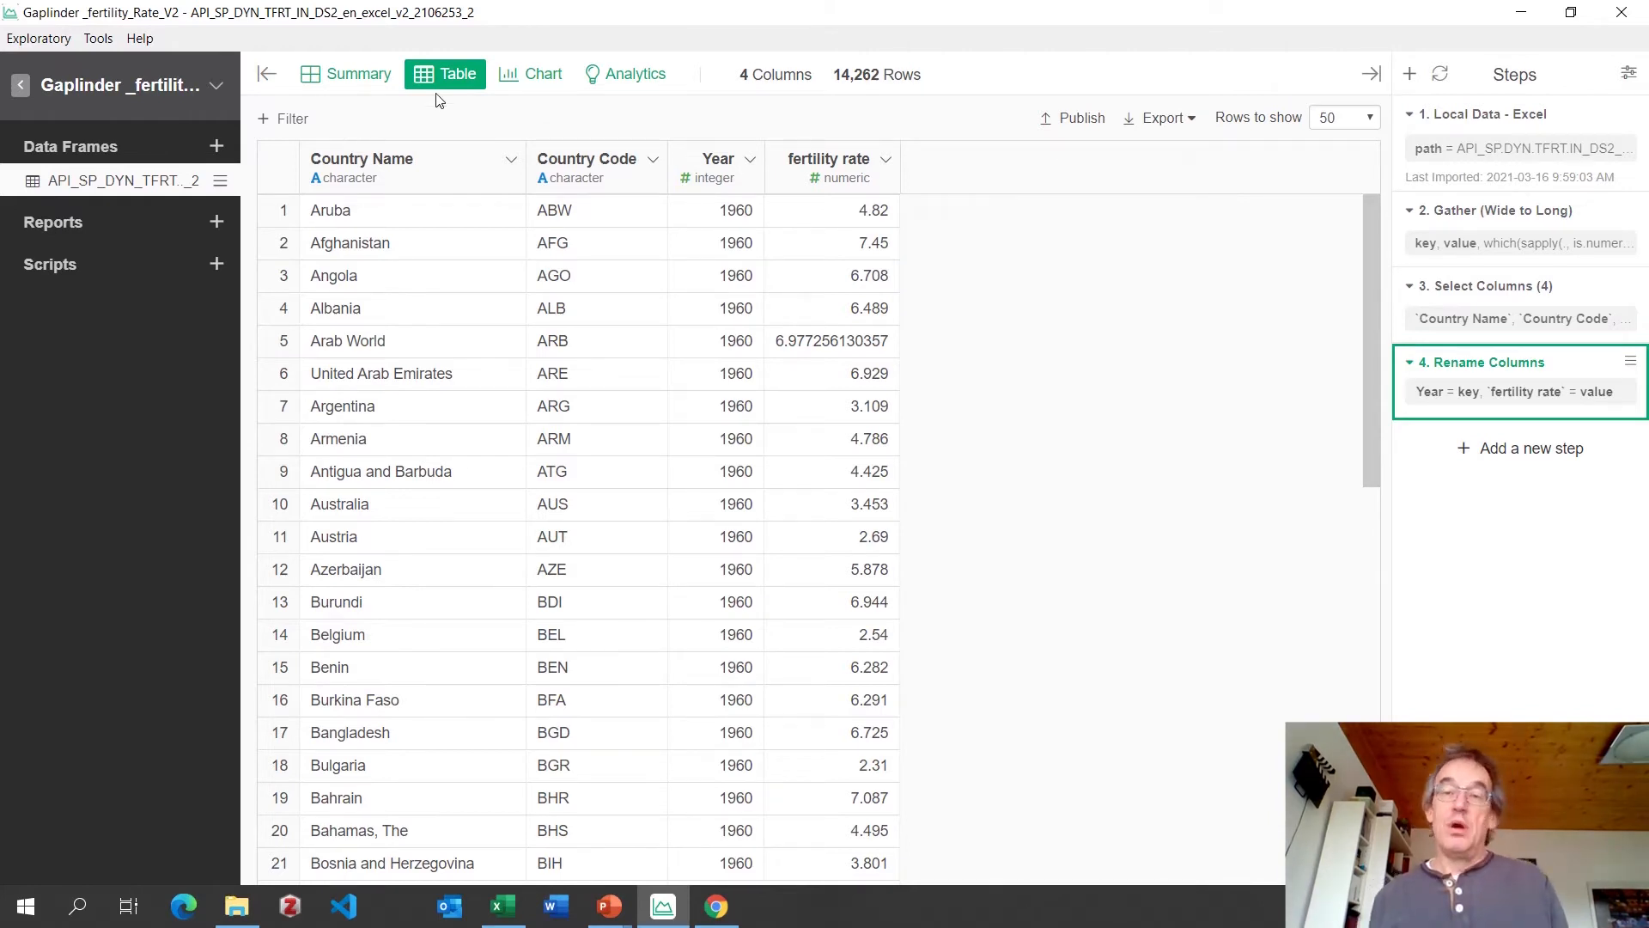
Export the step data as Excel to the ccdl folder under the name "Fertility Rate first normal form - Exploratory".
left_click(1162, 118)
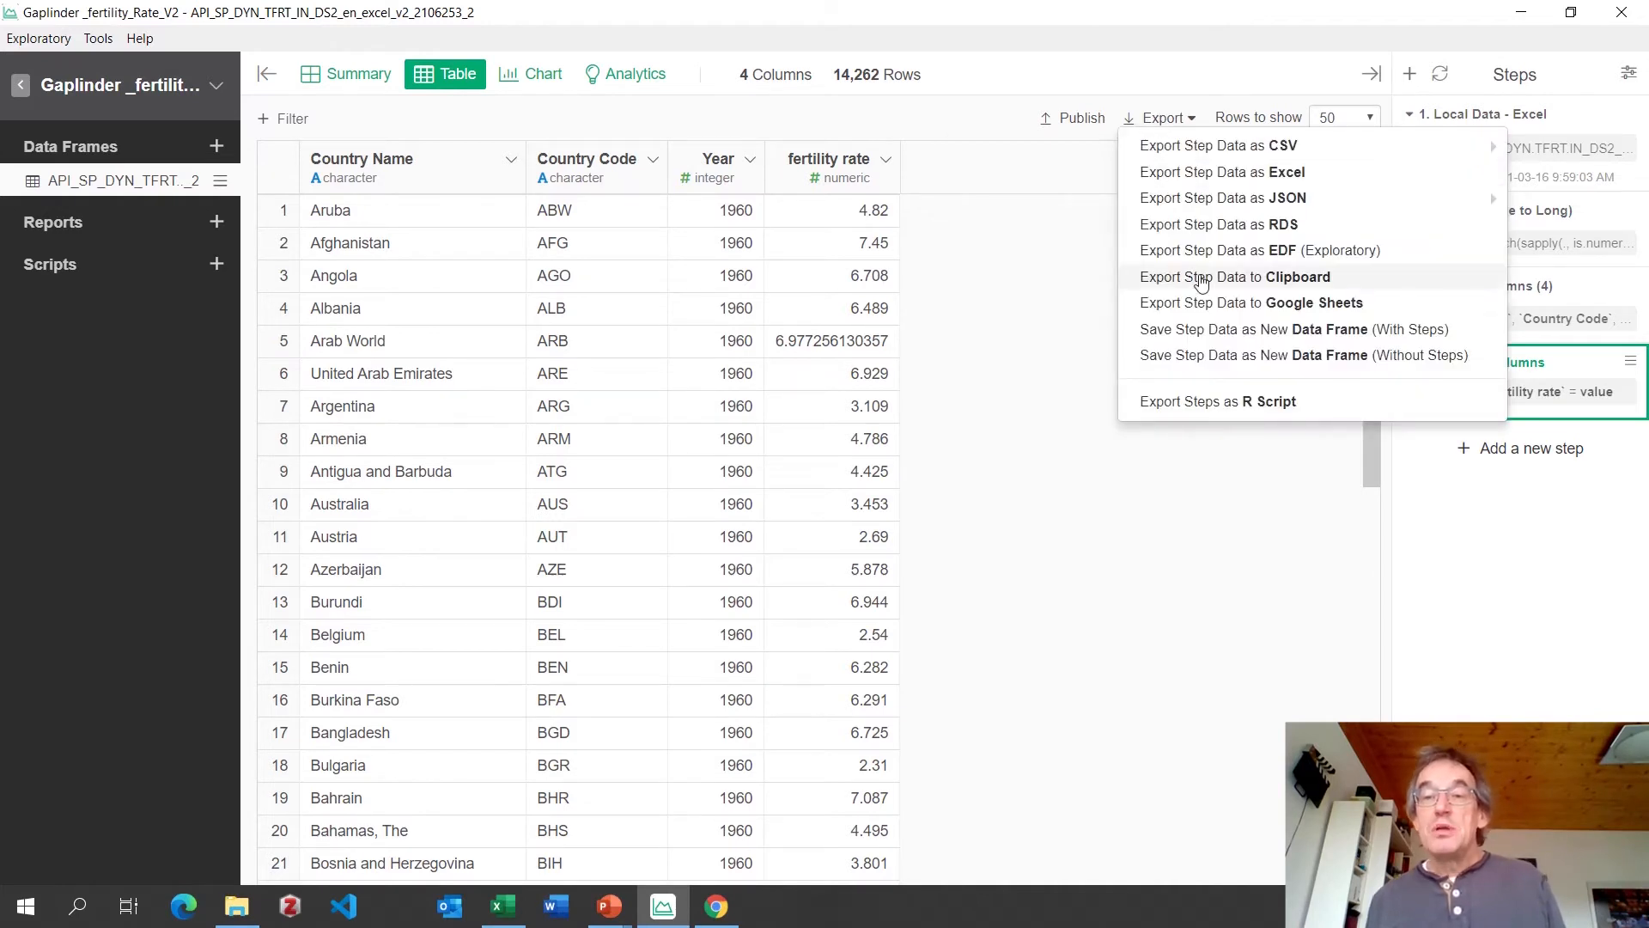
left_click(1204, 177)
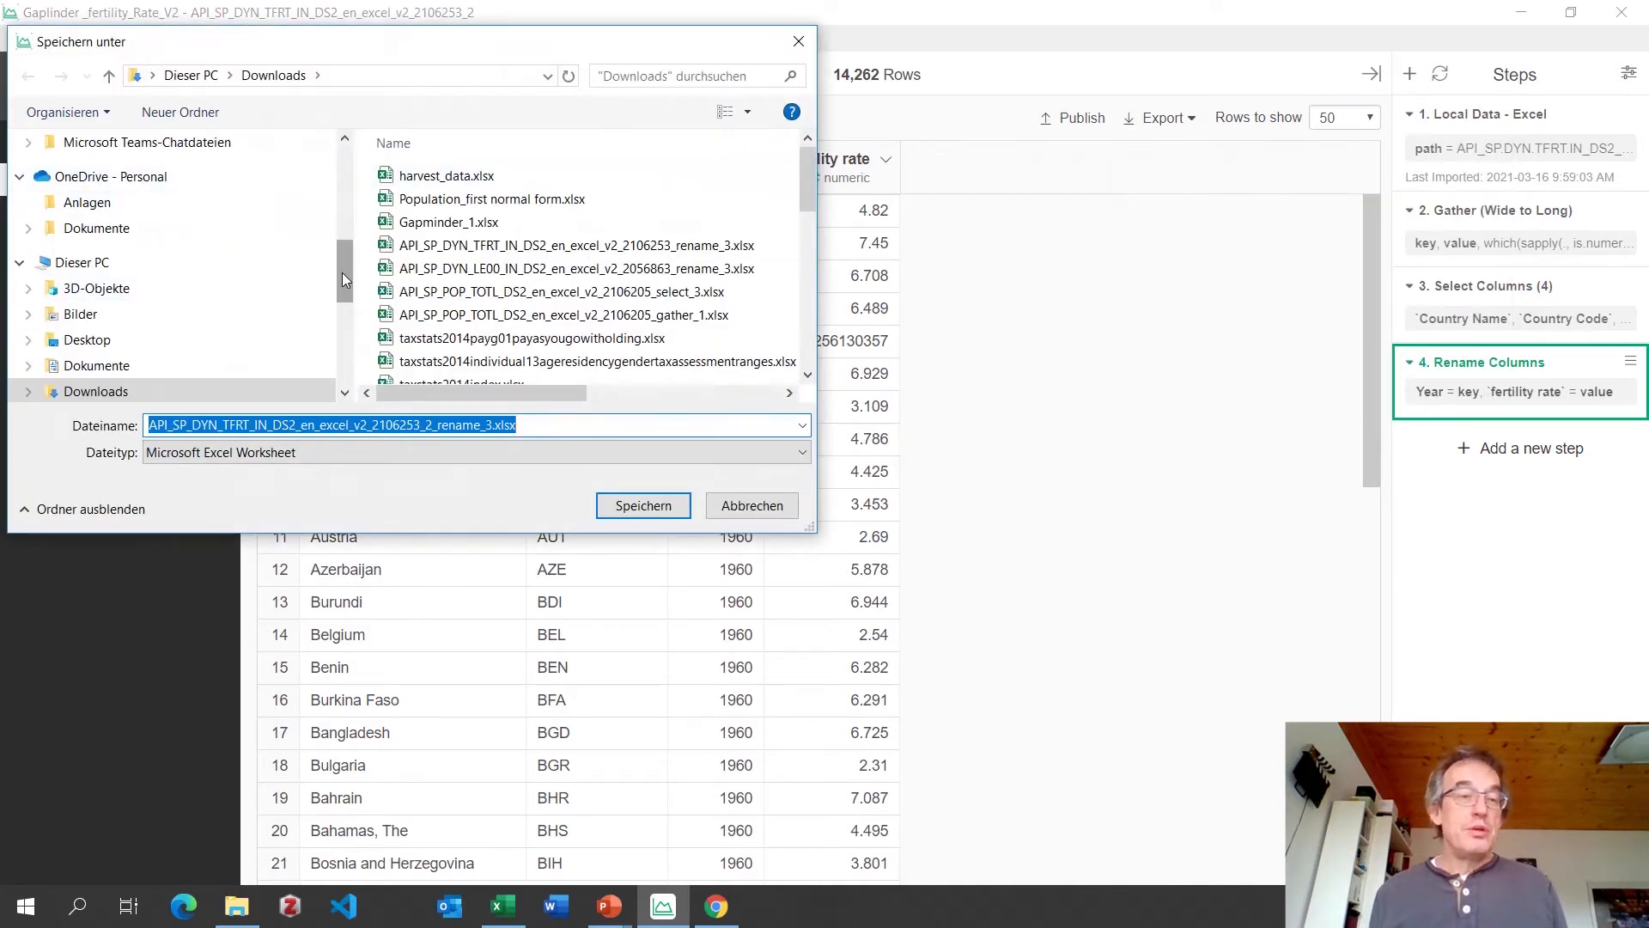
left_click_drag(341, 271, 343, 213)
left_click(76, 193)
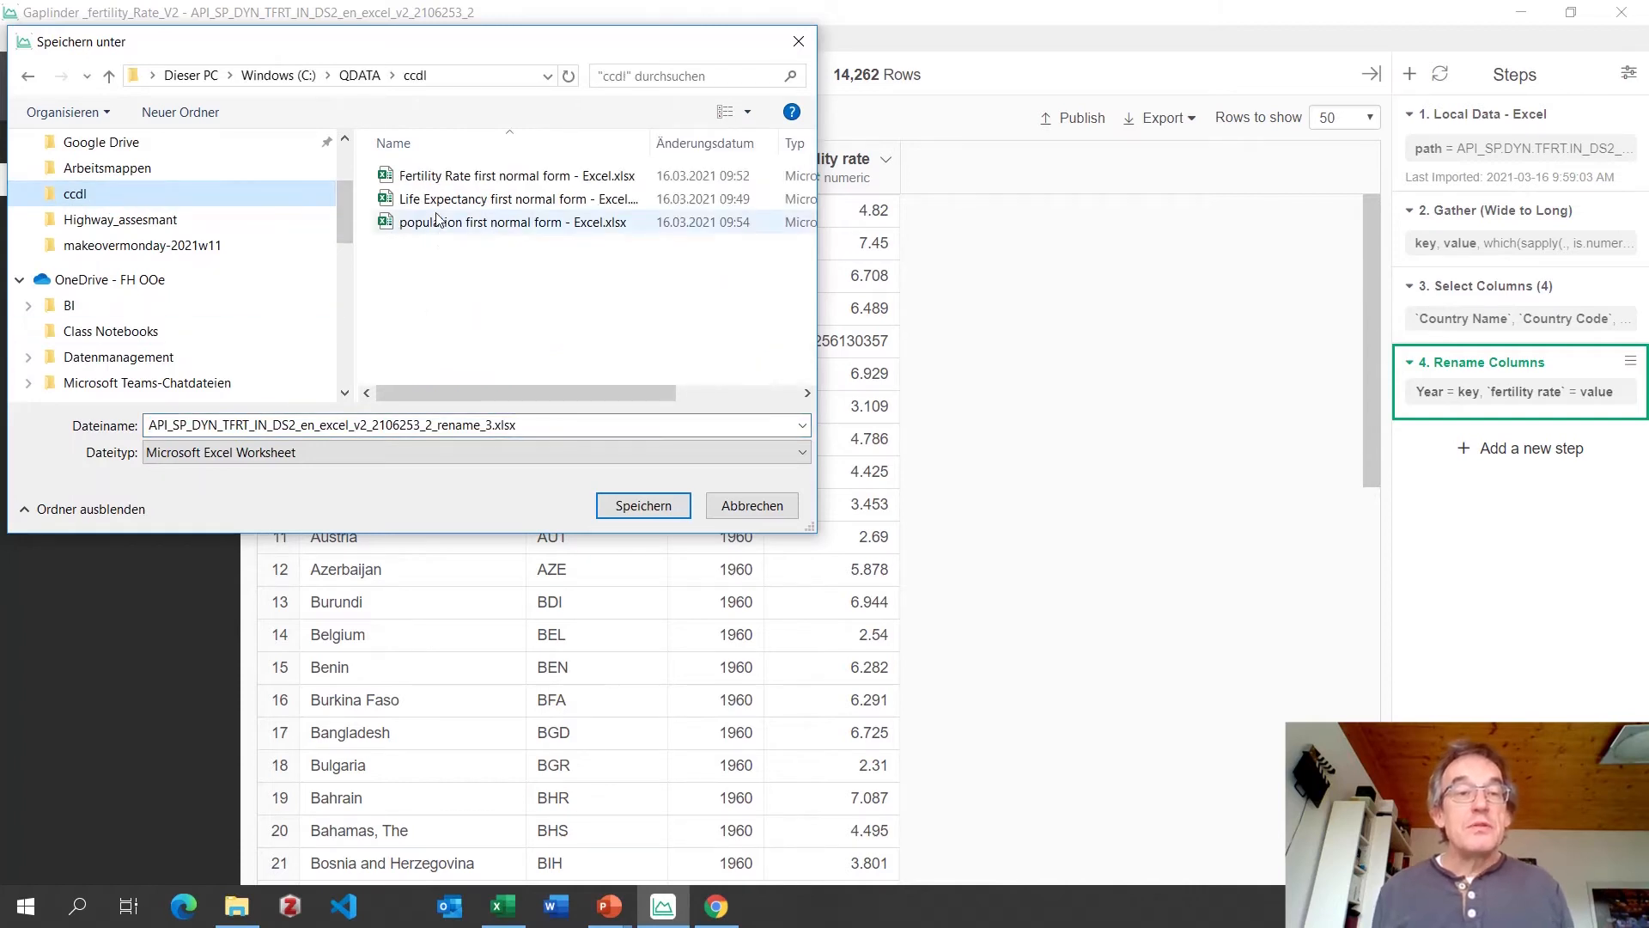
left_click(445, 176)
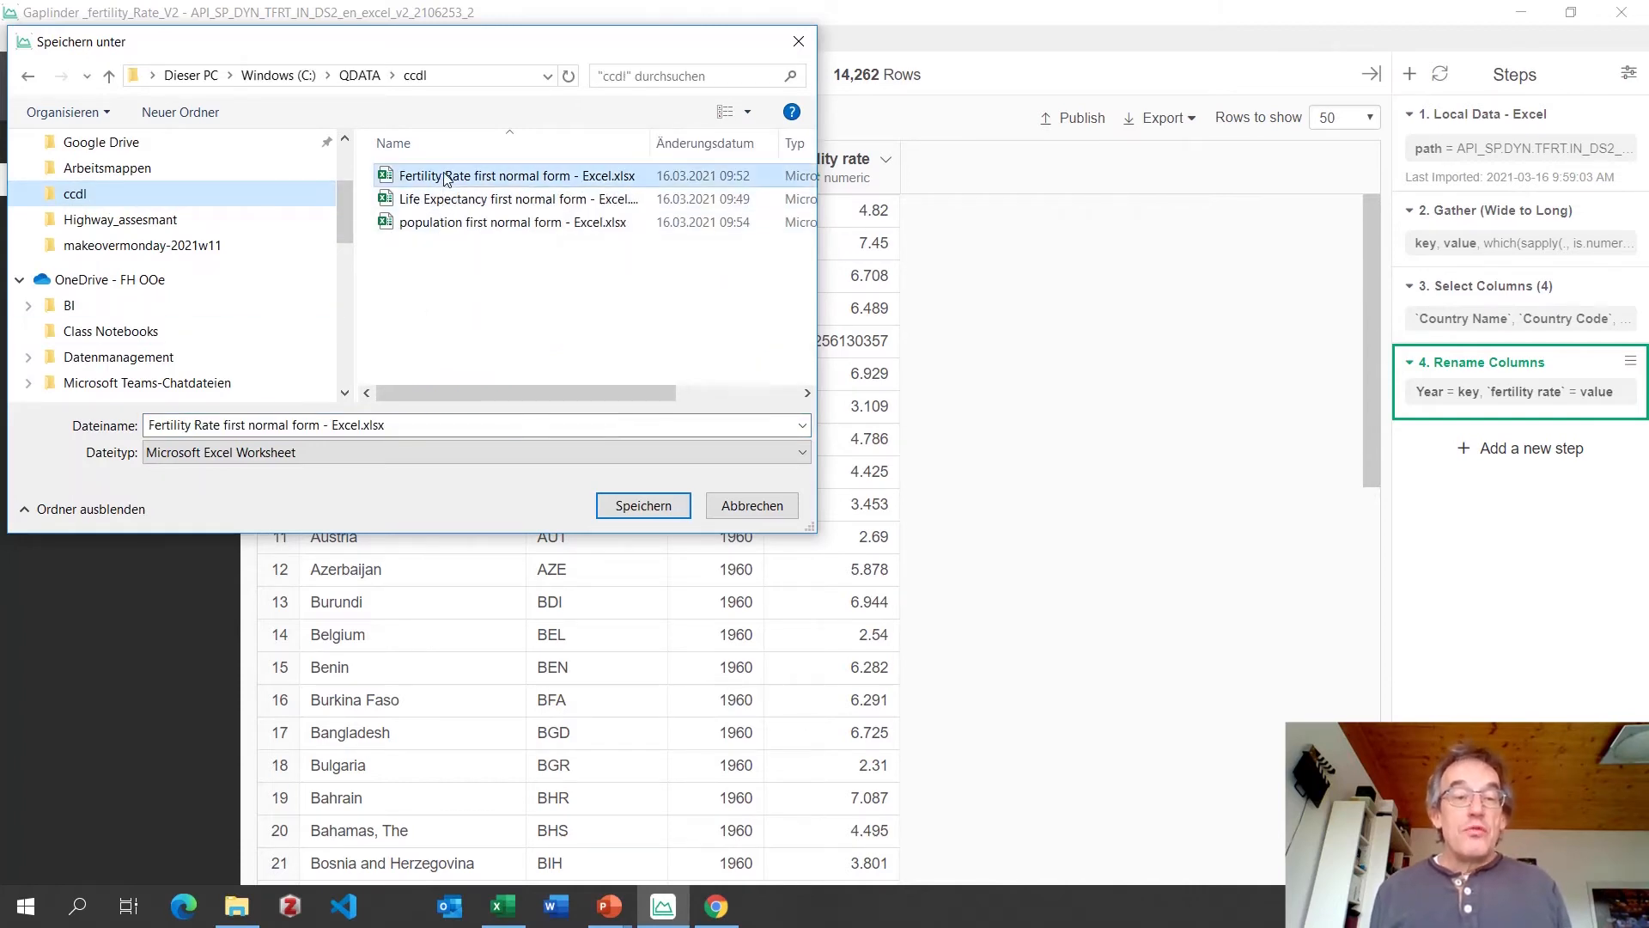
left_click(341, 424)
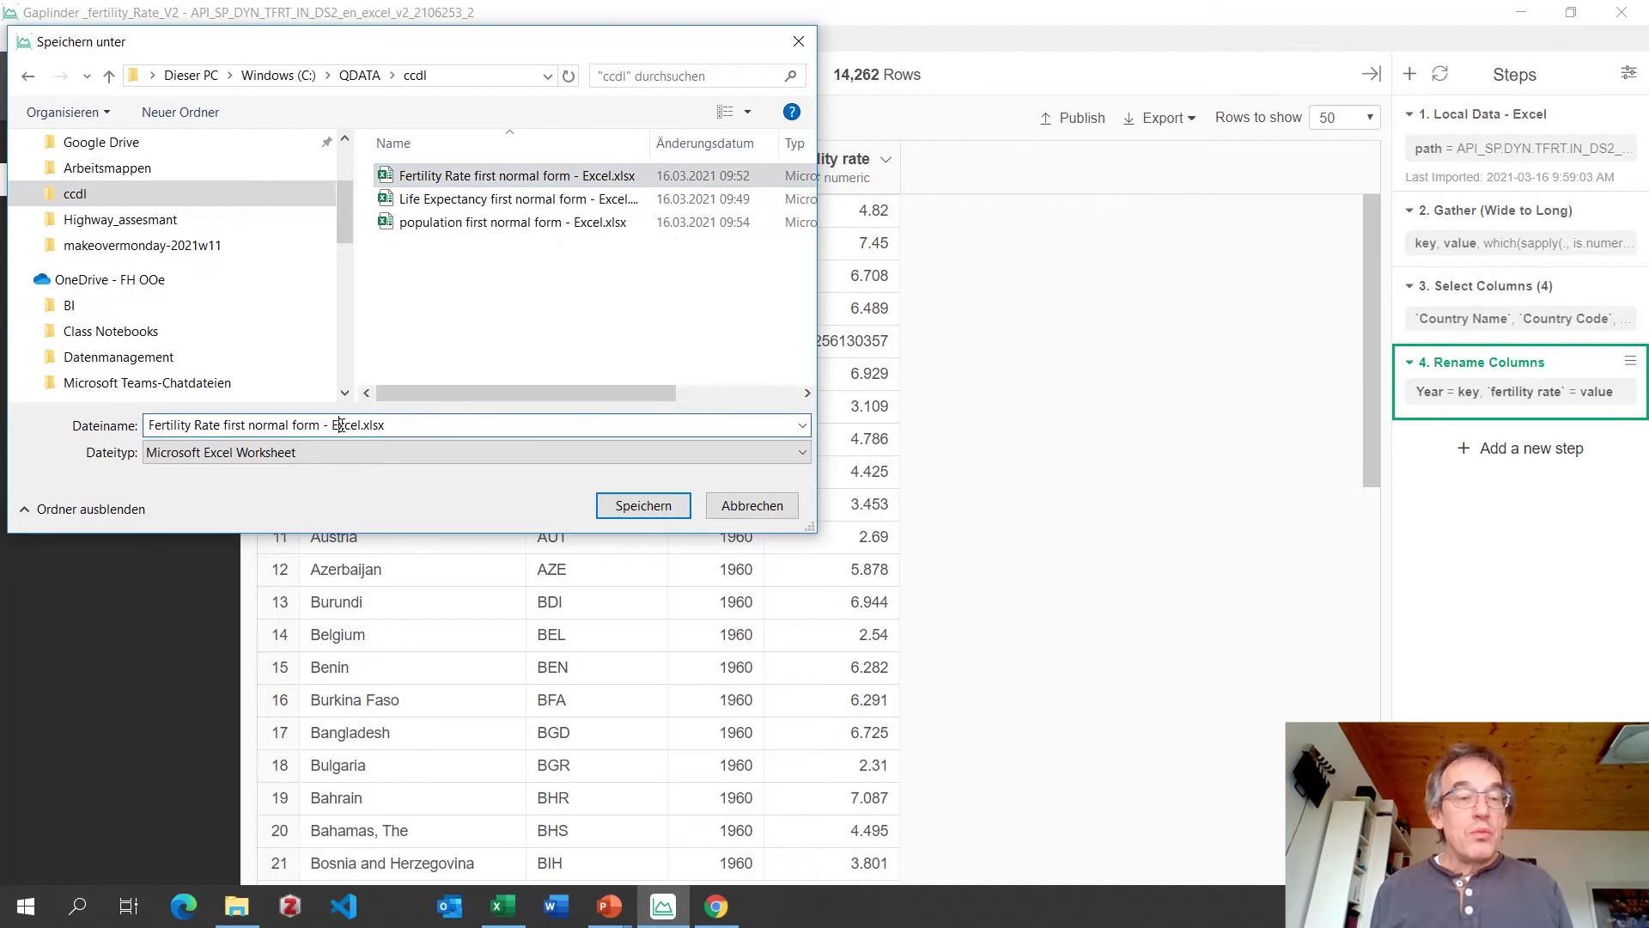
left_click(386, 427)
key("BackSpace")
key("BackSpace")
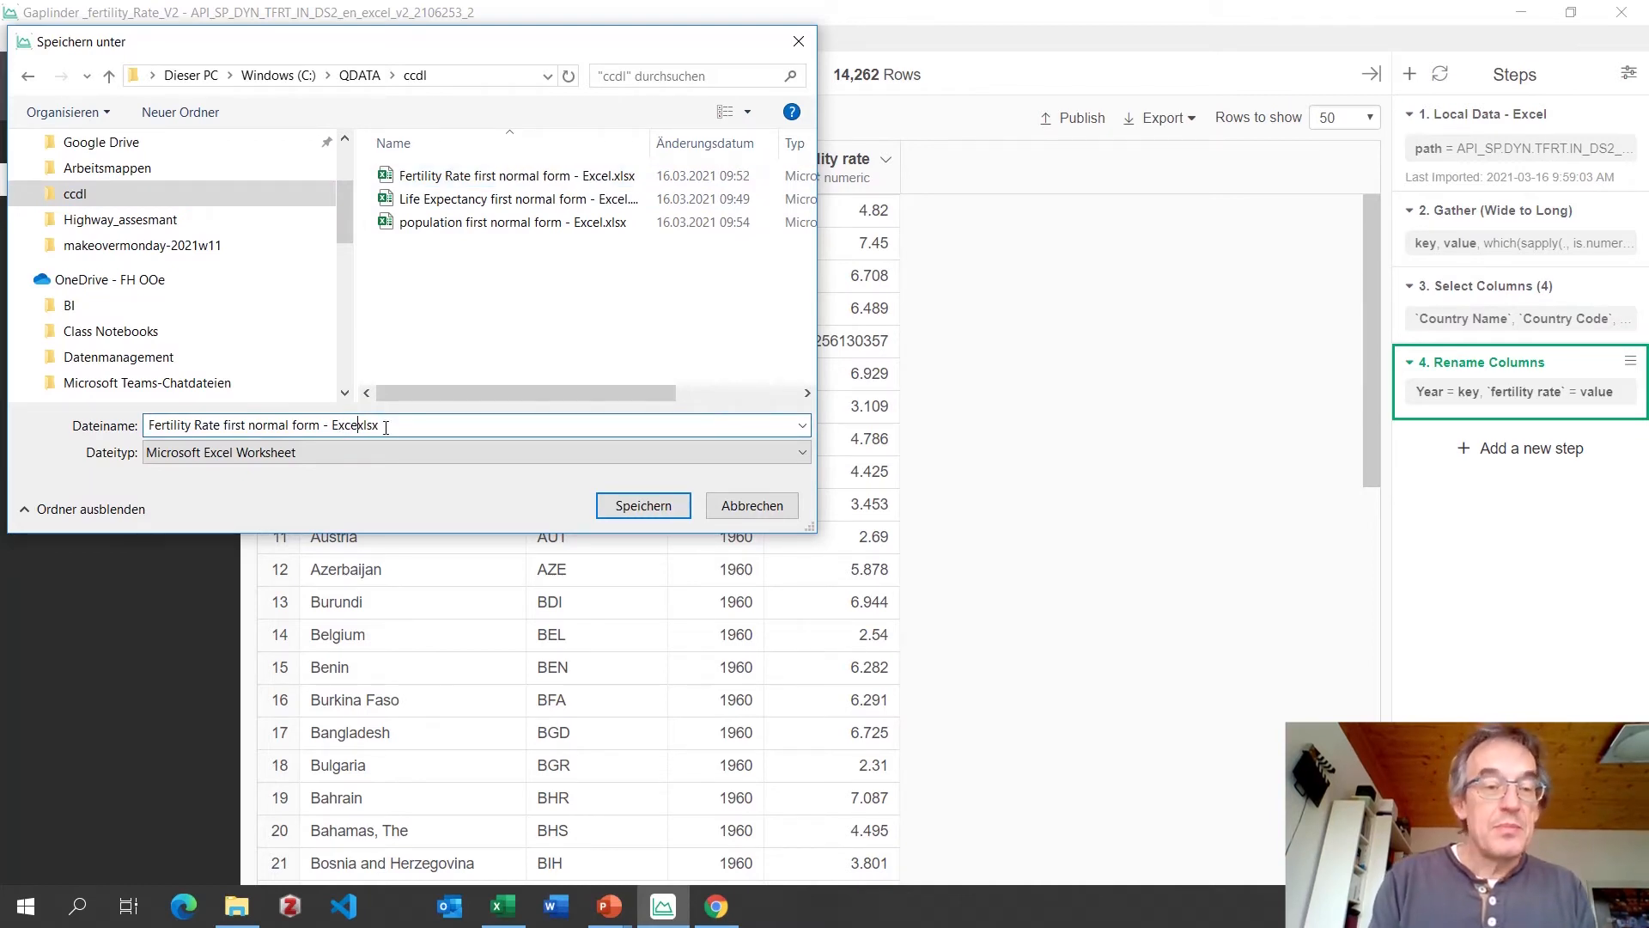
type("ploratory")
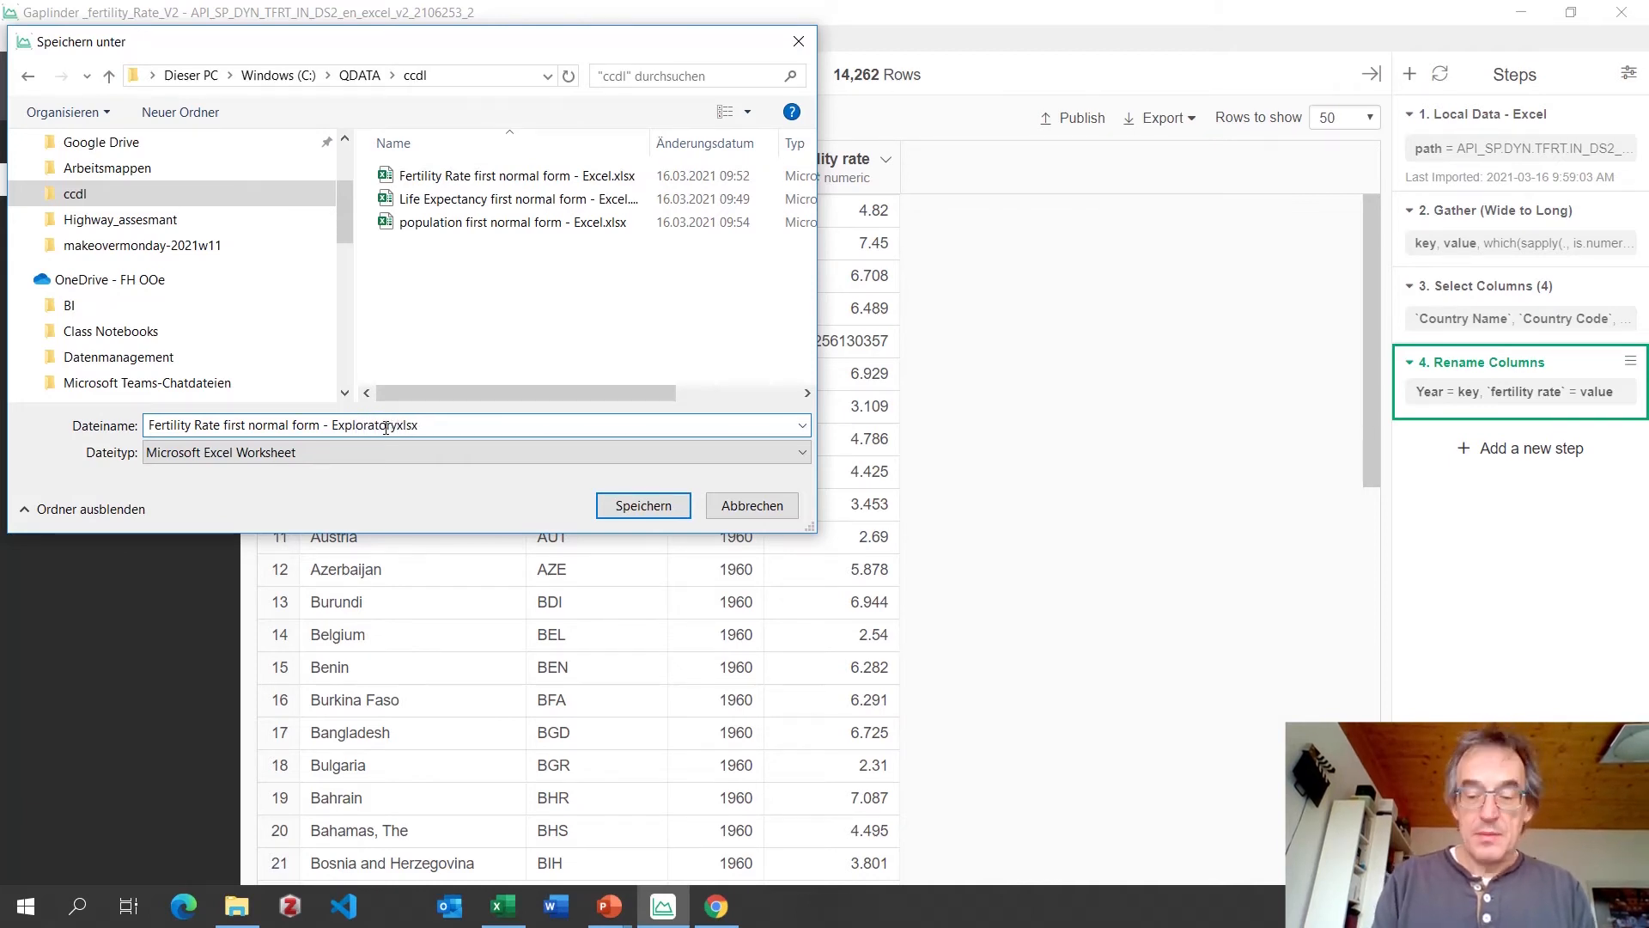
key("Return")
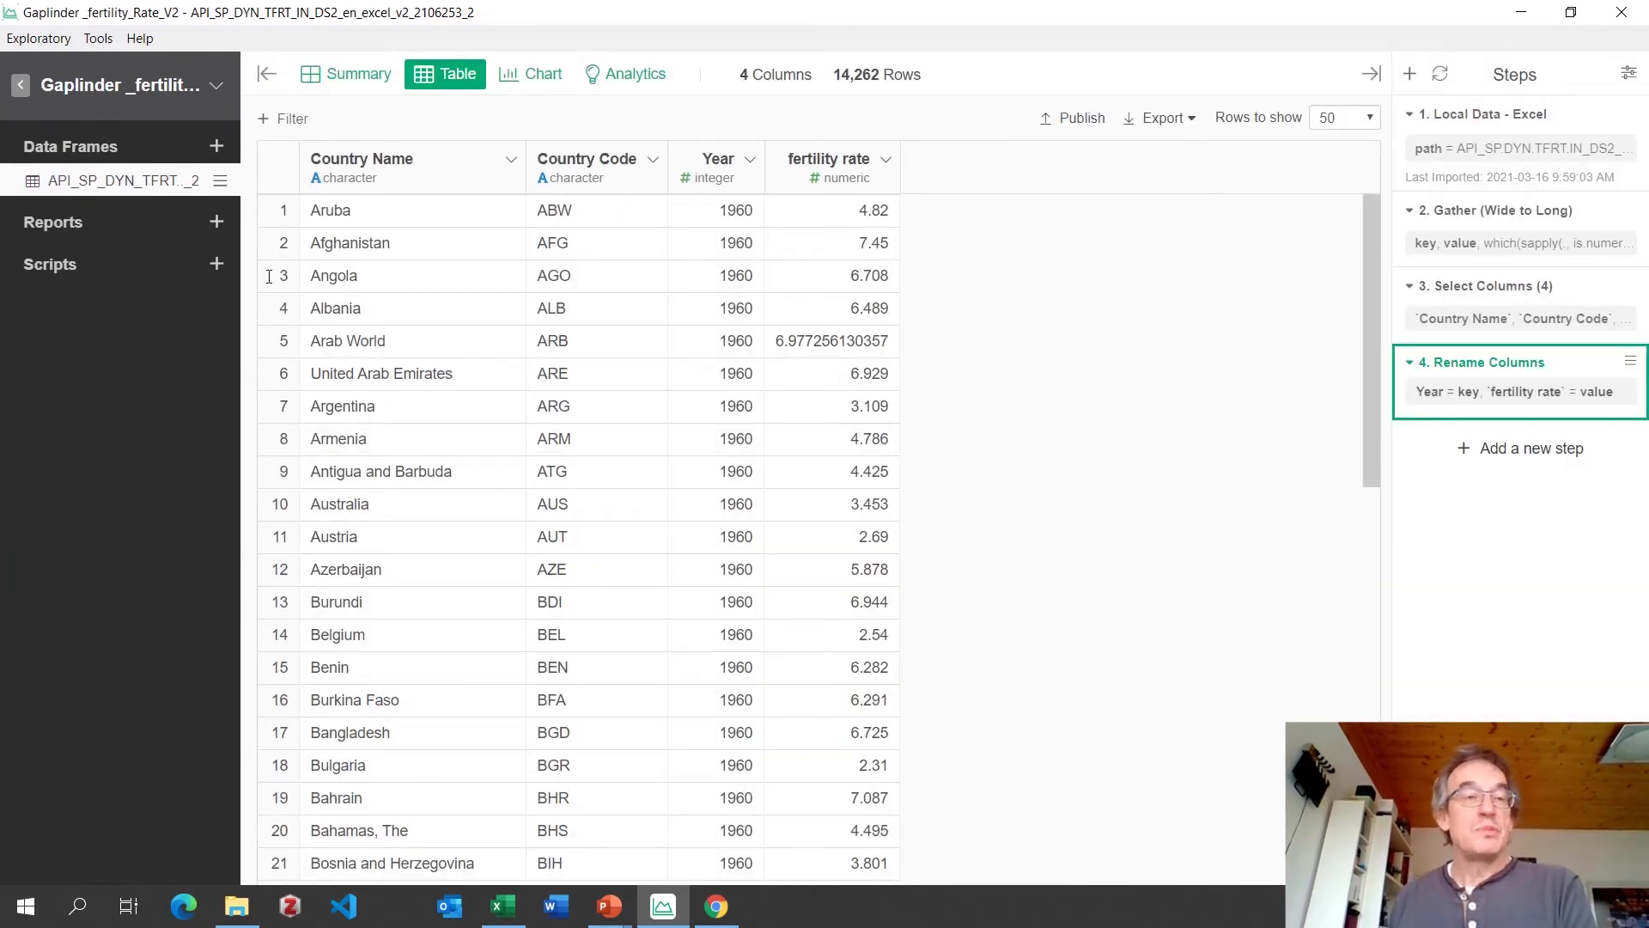
Import another local Excel file as a data frame, choosing API_SP.DYN.LE00.IN_DS2_en_excel_v2_2056863 (2).xls from the ccdl folder.
left_click(216, 148)
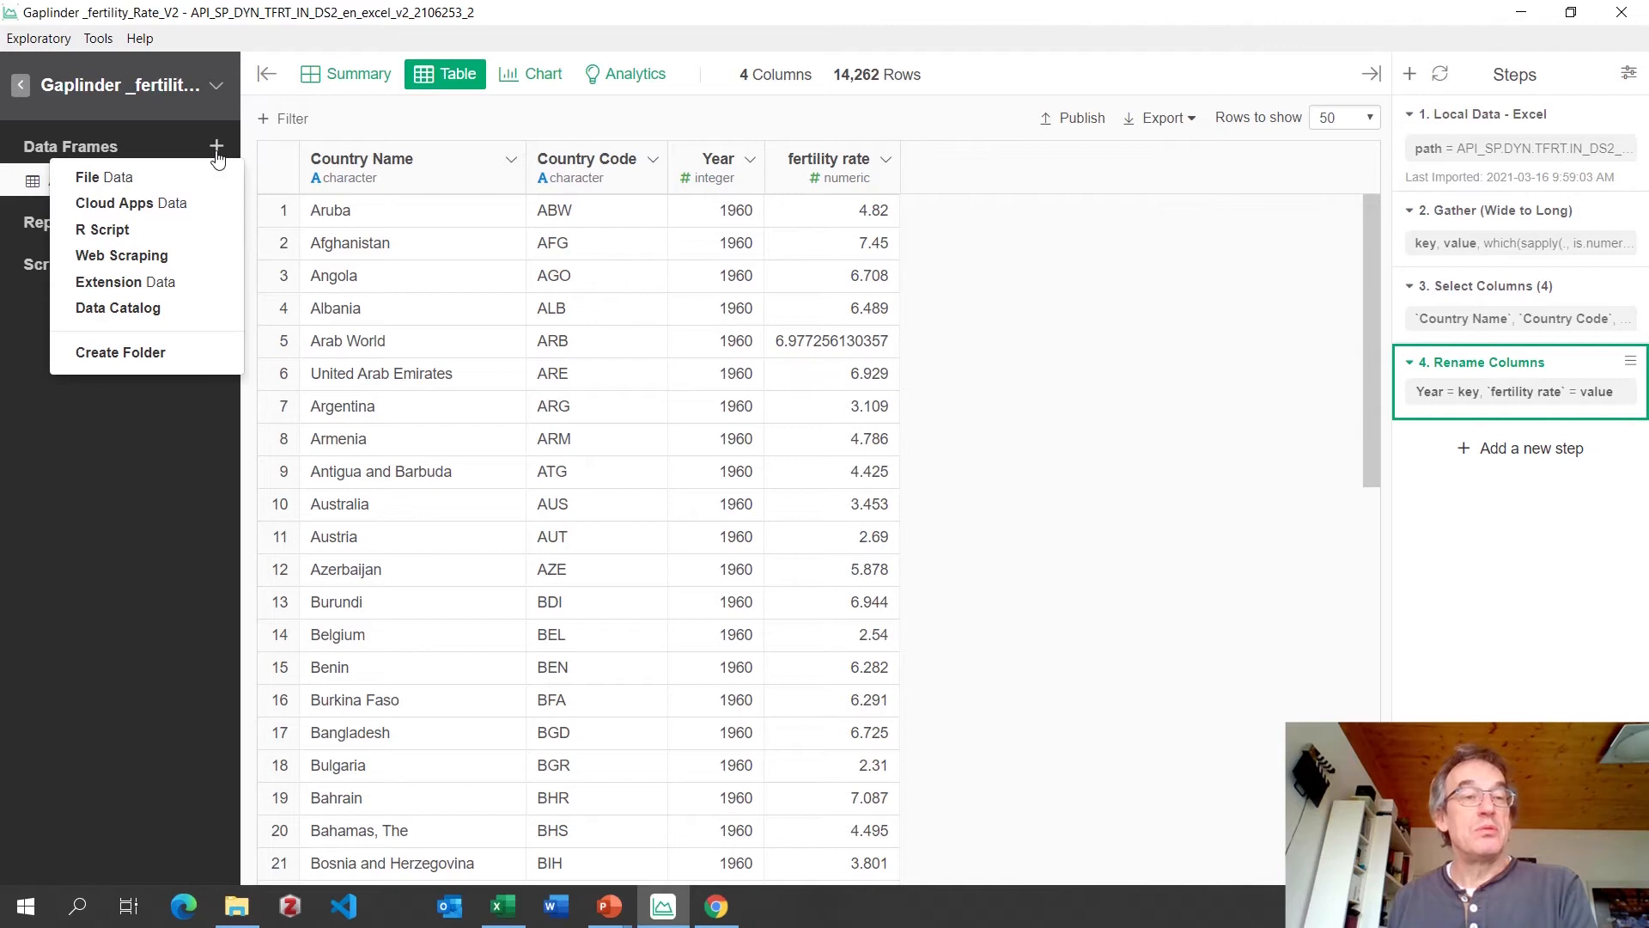
left_click(116, 185)
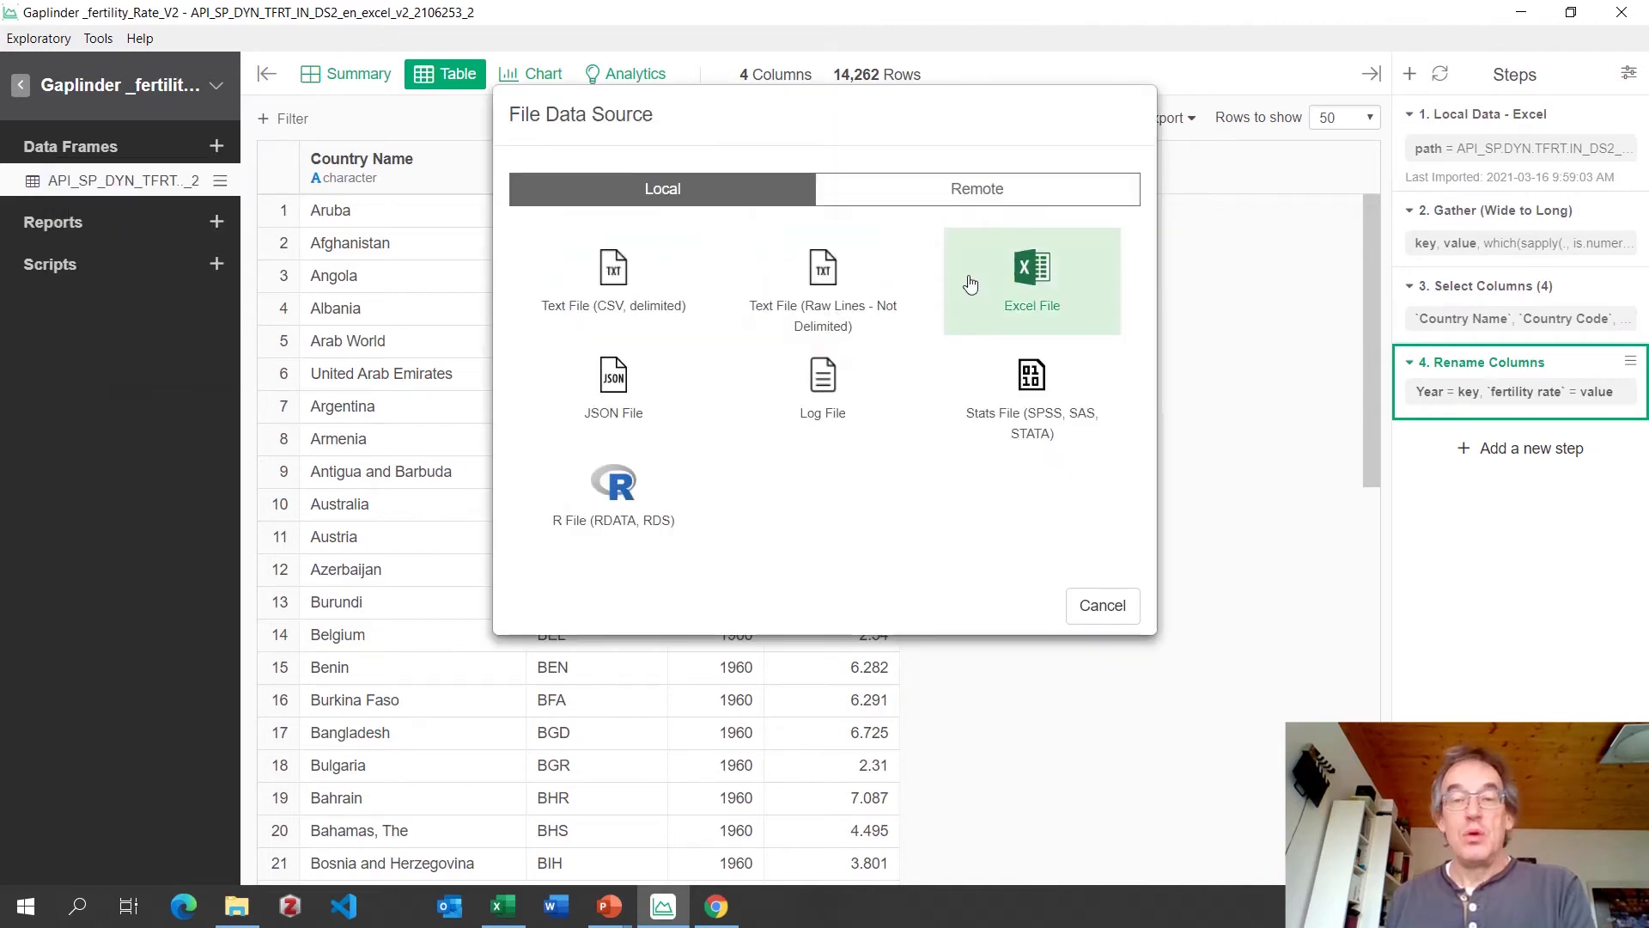
left_click(1029, 281)
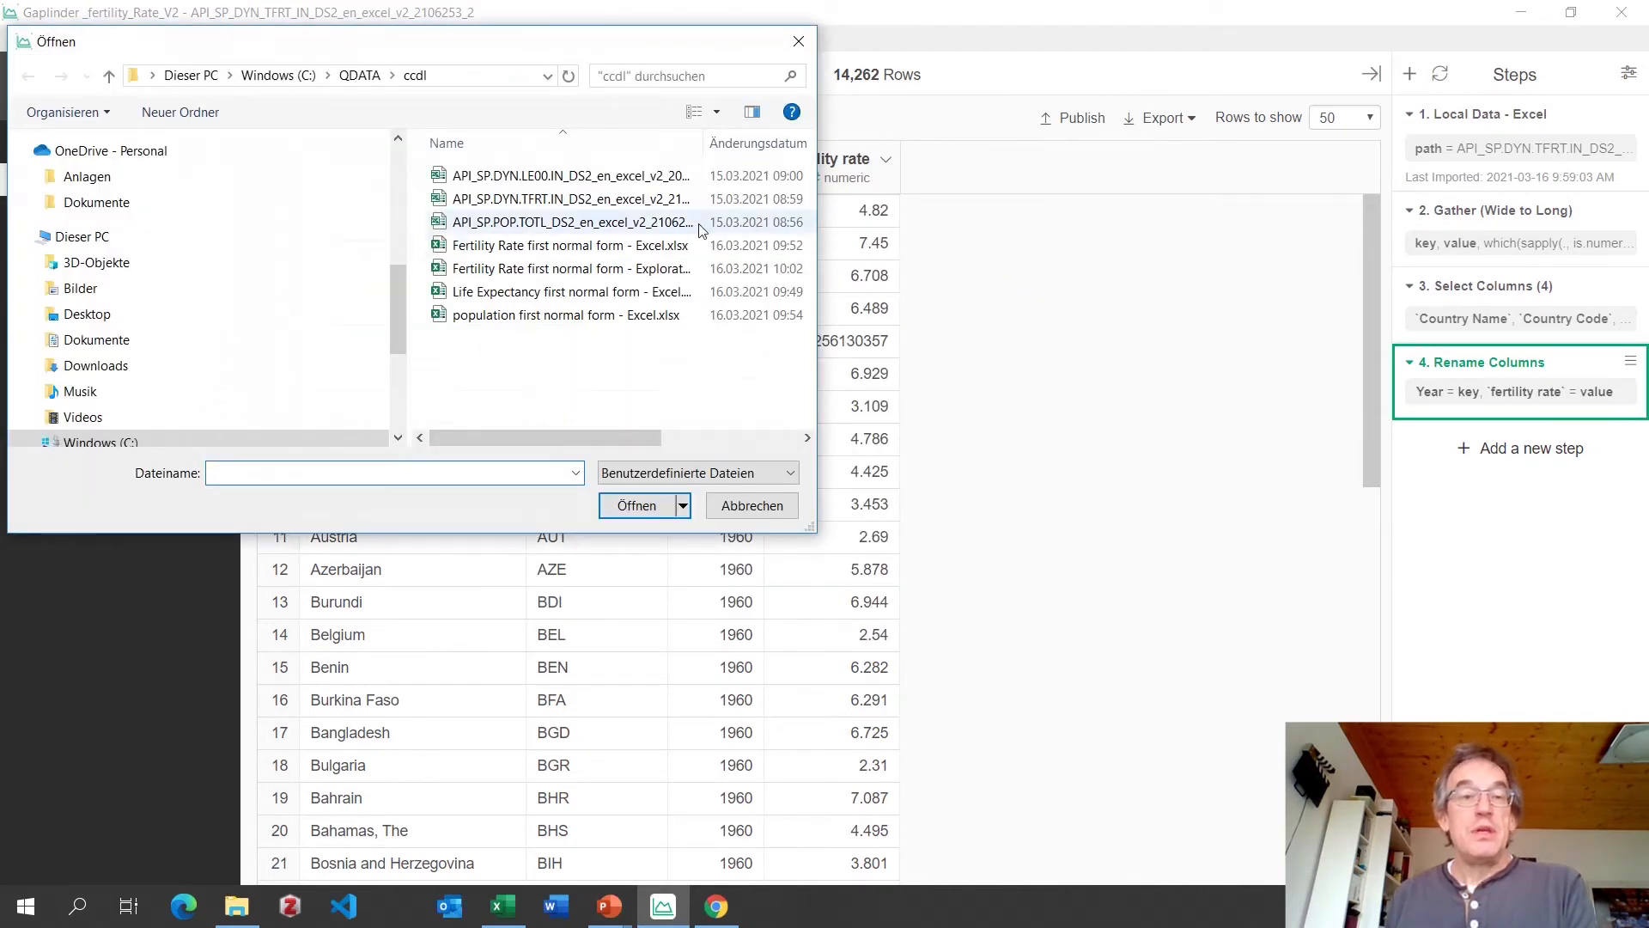
left_click(535, 183)
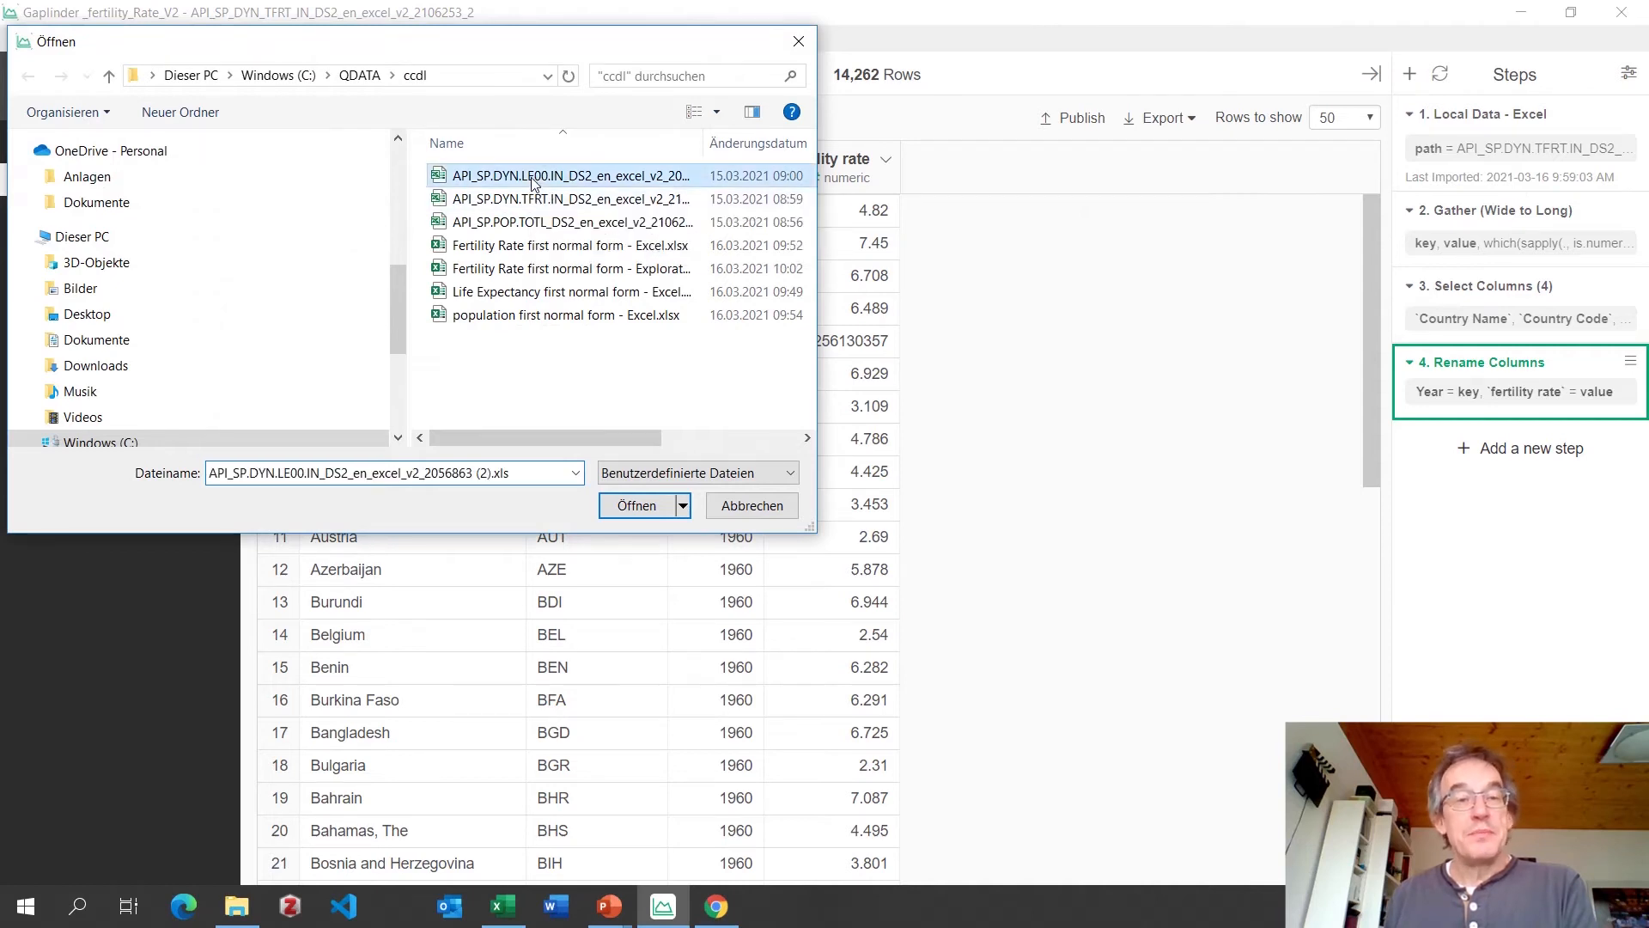
left_click(634, 509)
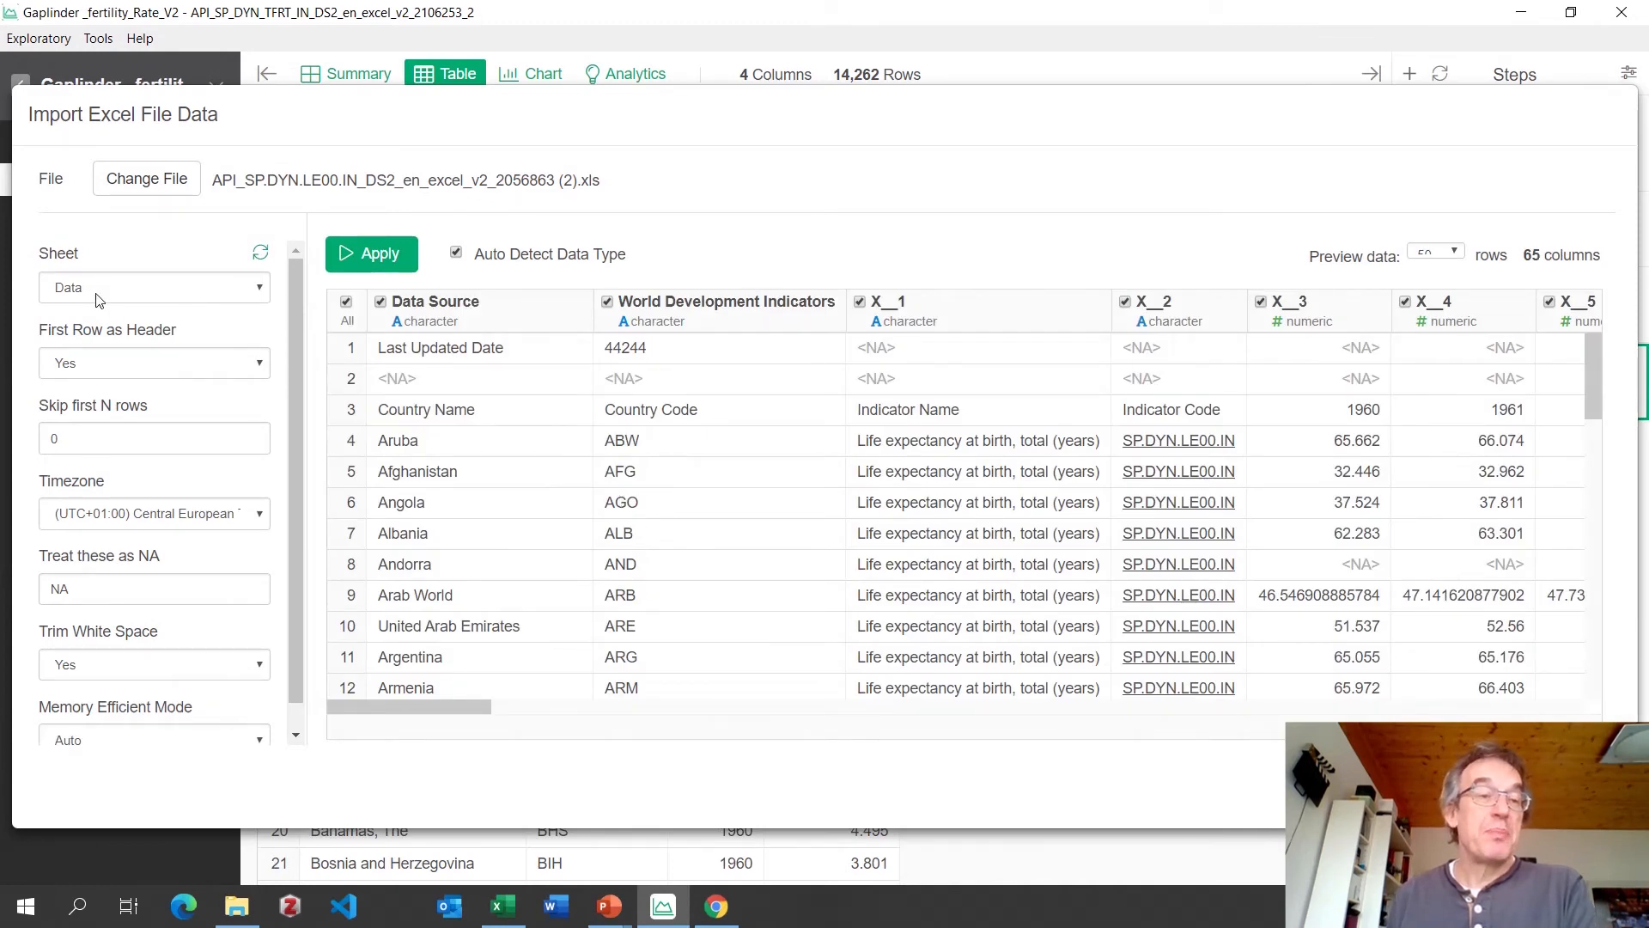
Skip the first 2 rows of the life expectancy sheet, apply this to the preview and create the data frame with the suggested name.
left_click(118, 436)
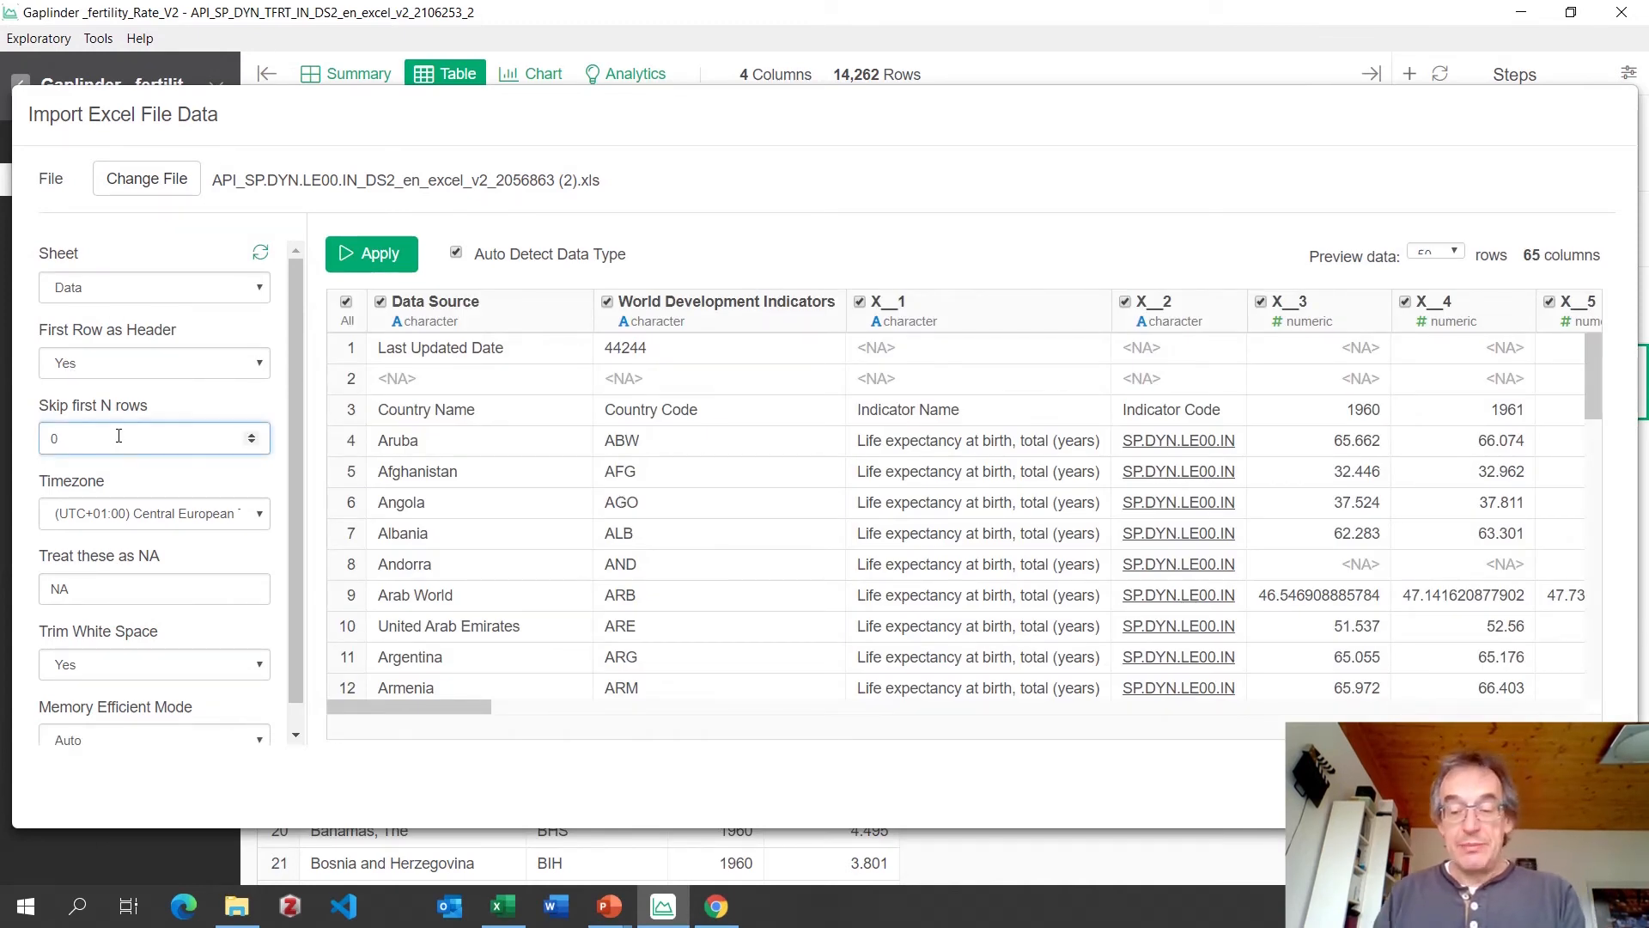
key("BackSpace")
type("2")
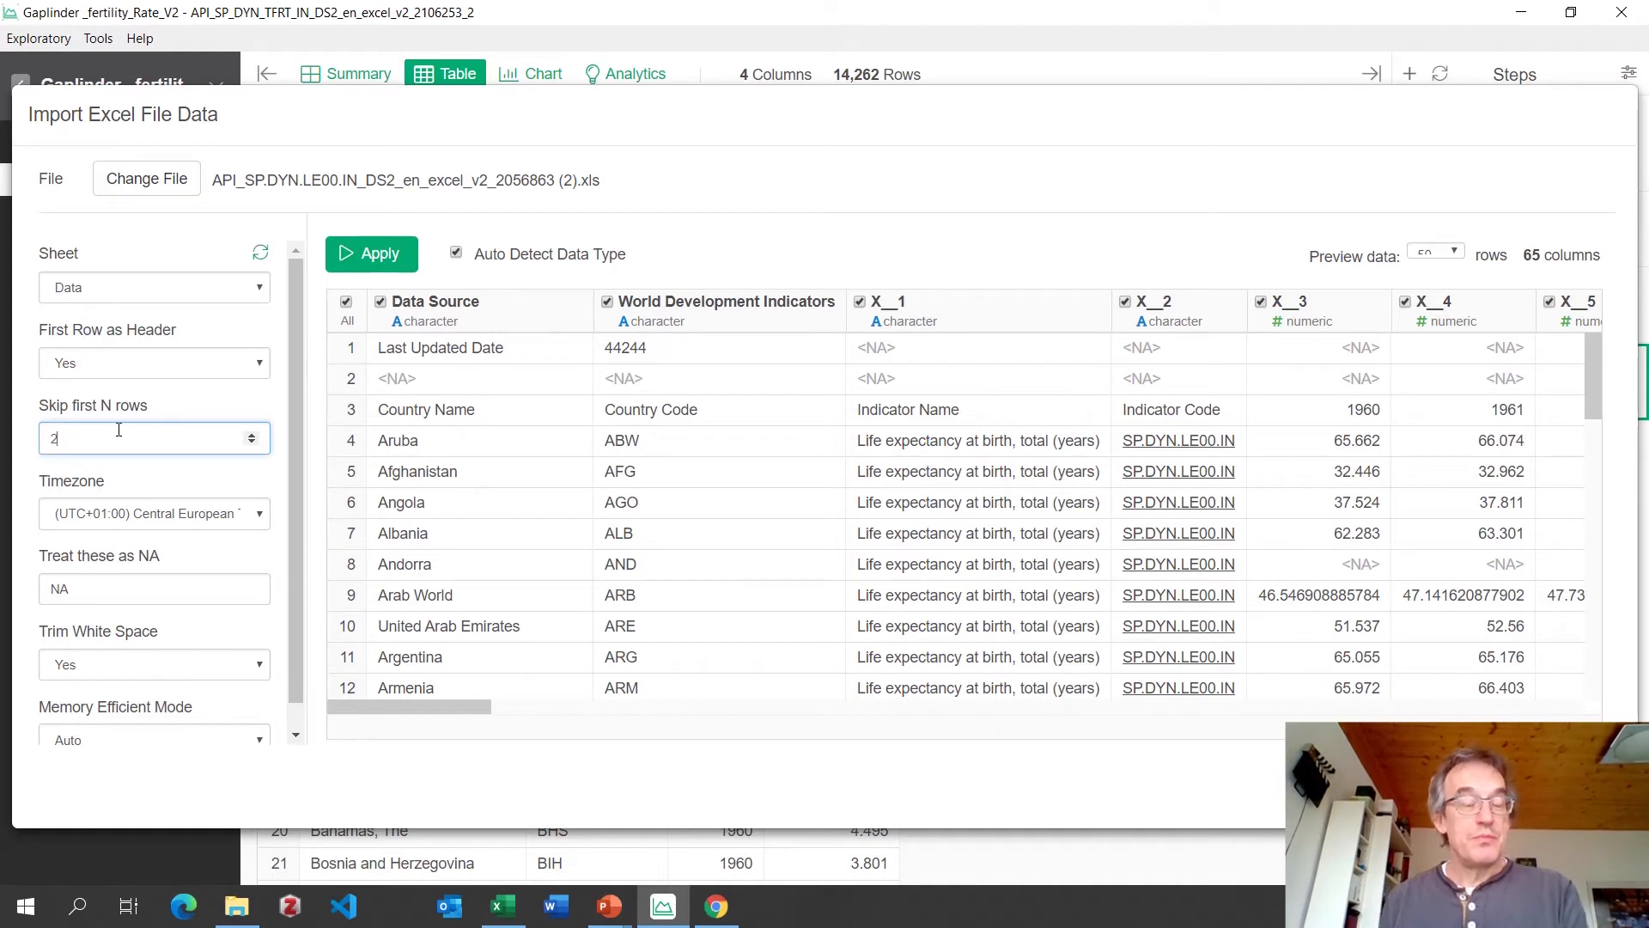
left_click(382, 262)
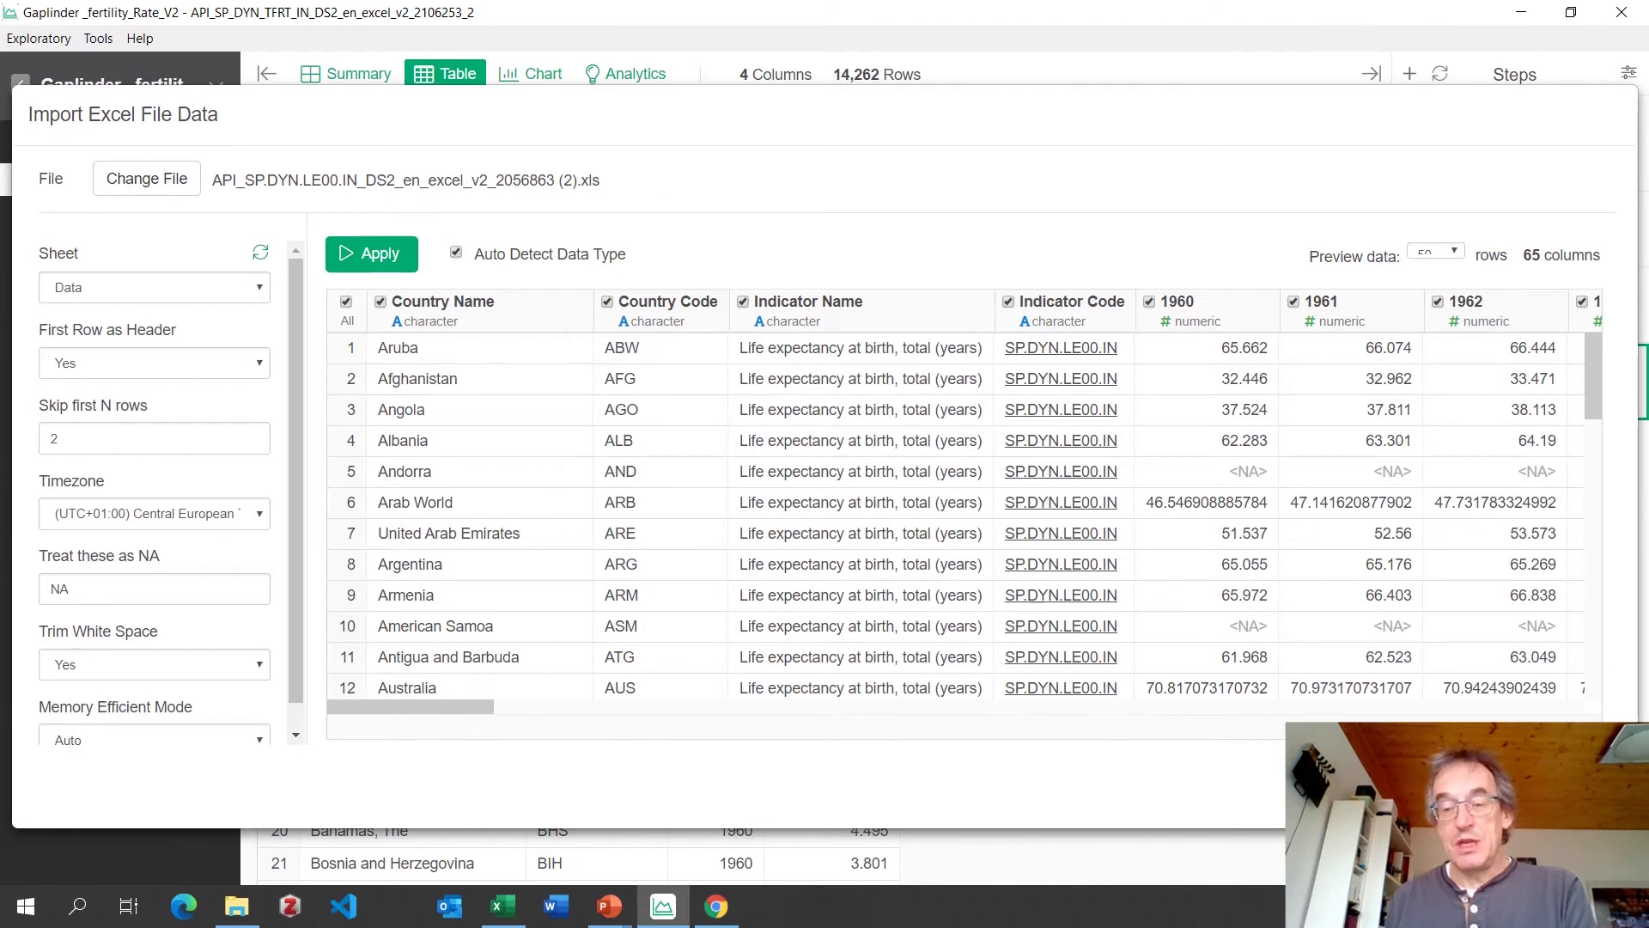
left_click(1507, 792)
left_click(1002, 395)
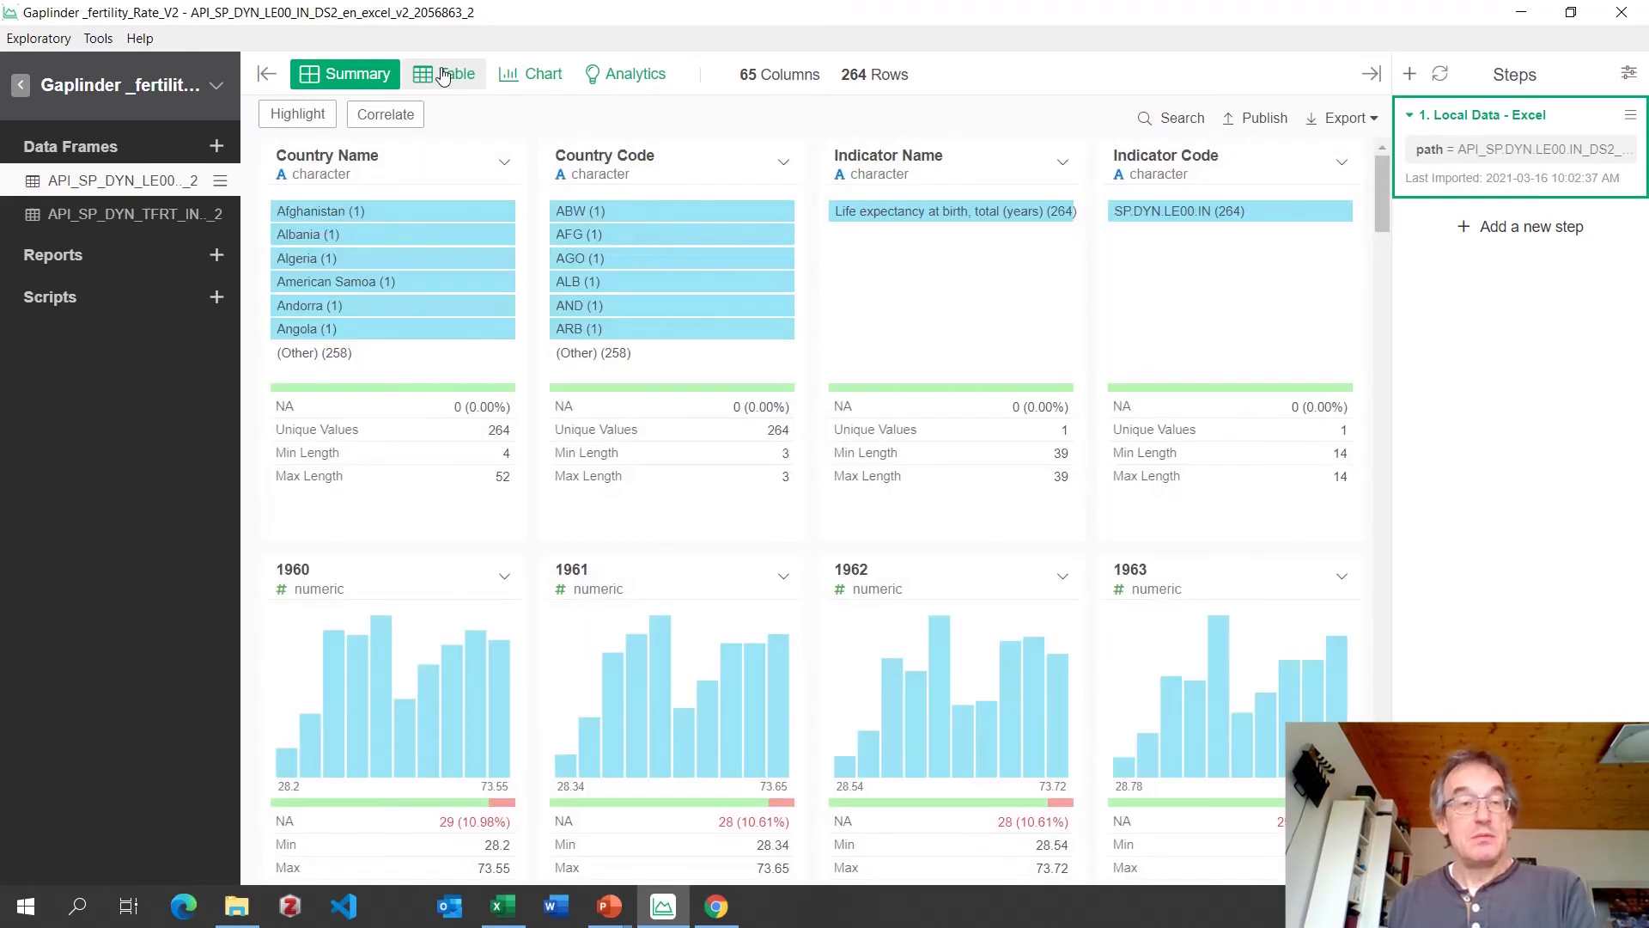
Show the life expectancy data as a table and gather all numeric columns from wide to long with the default key and value names.
left_click(443, 77)
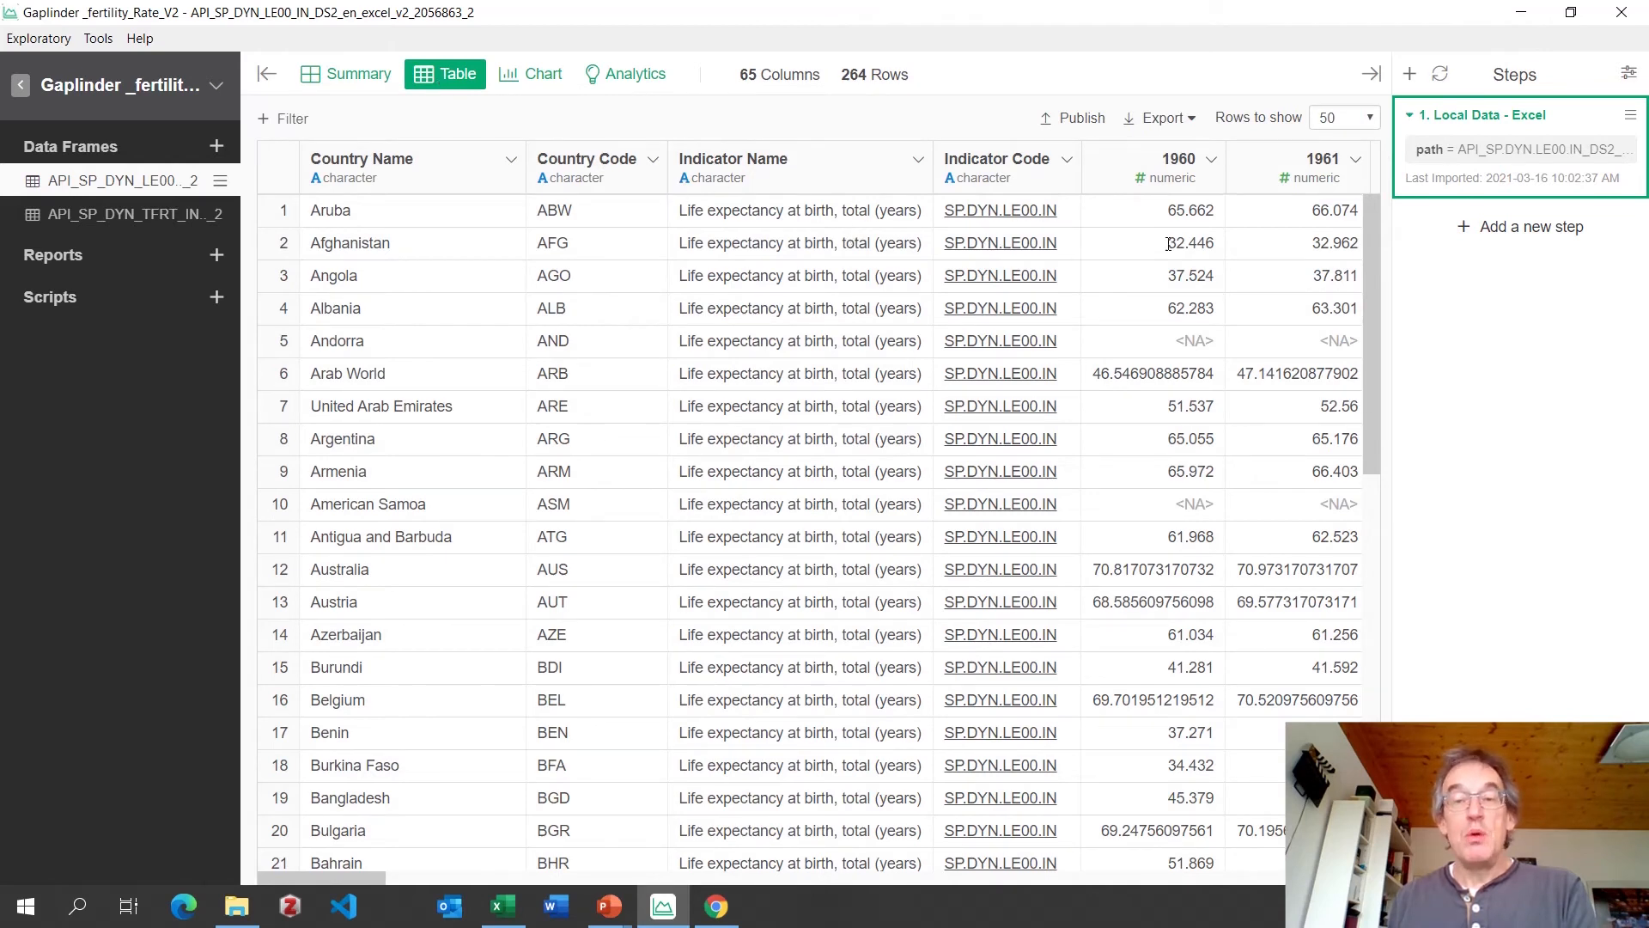
left_click(1487, 228)
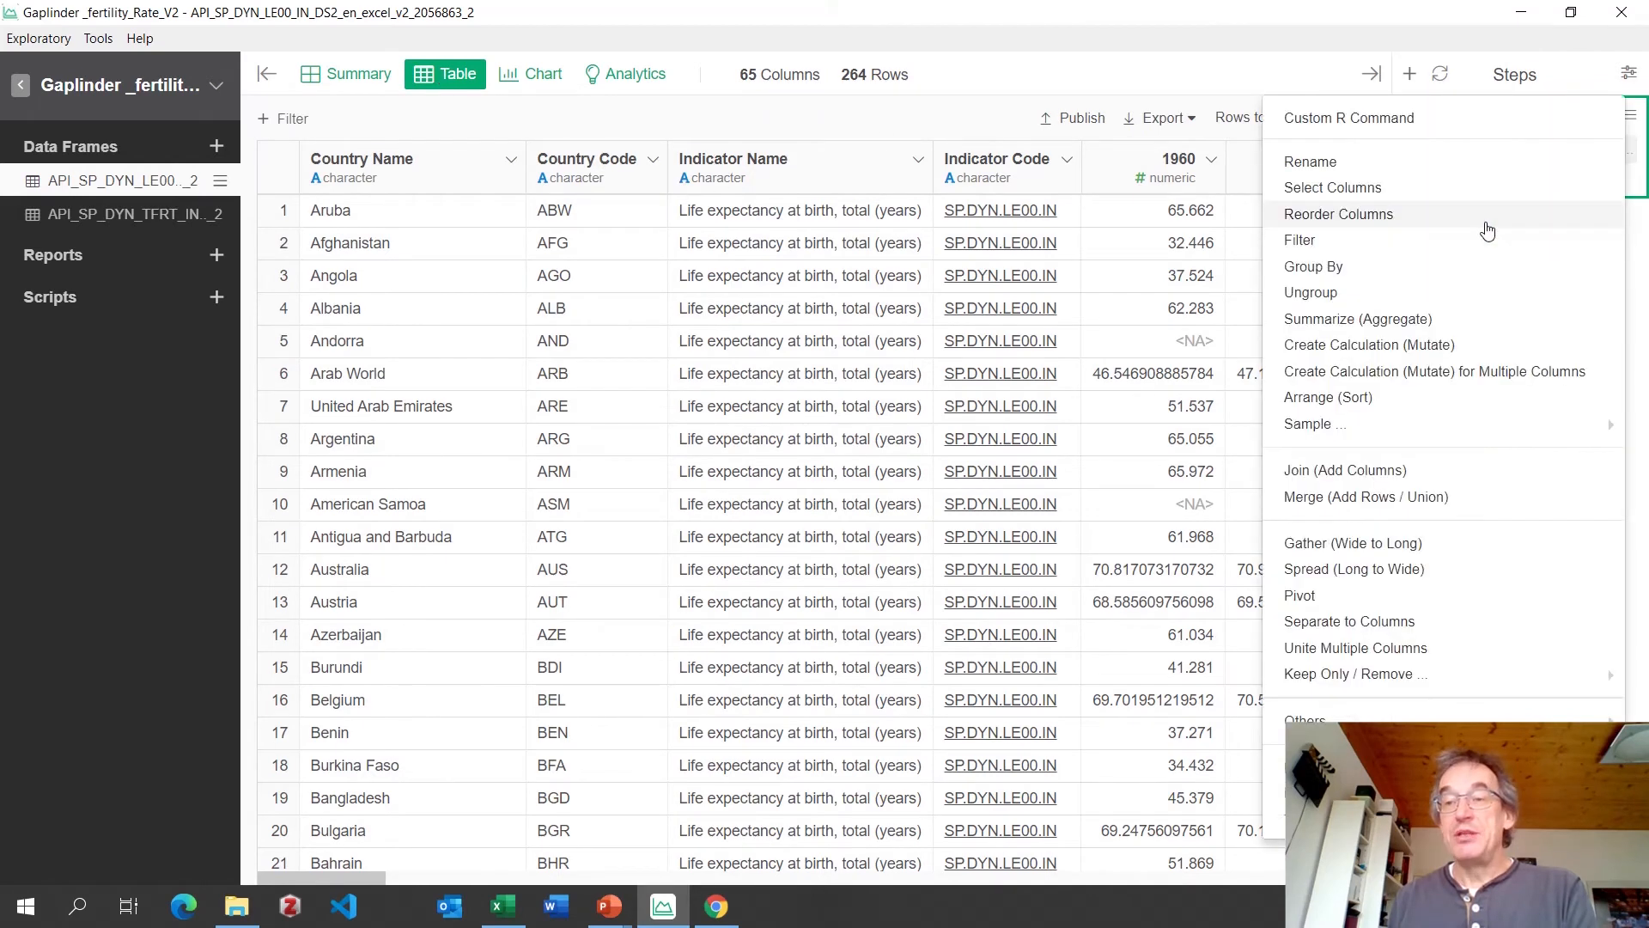
left_click(1339, 546)
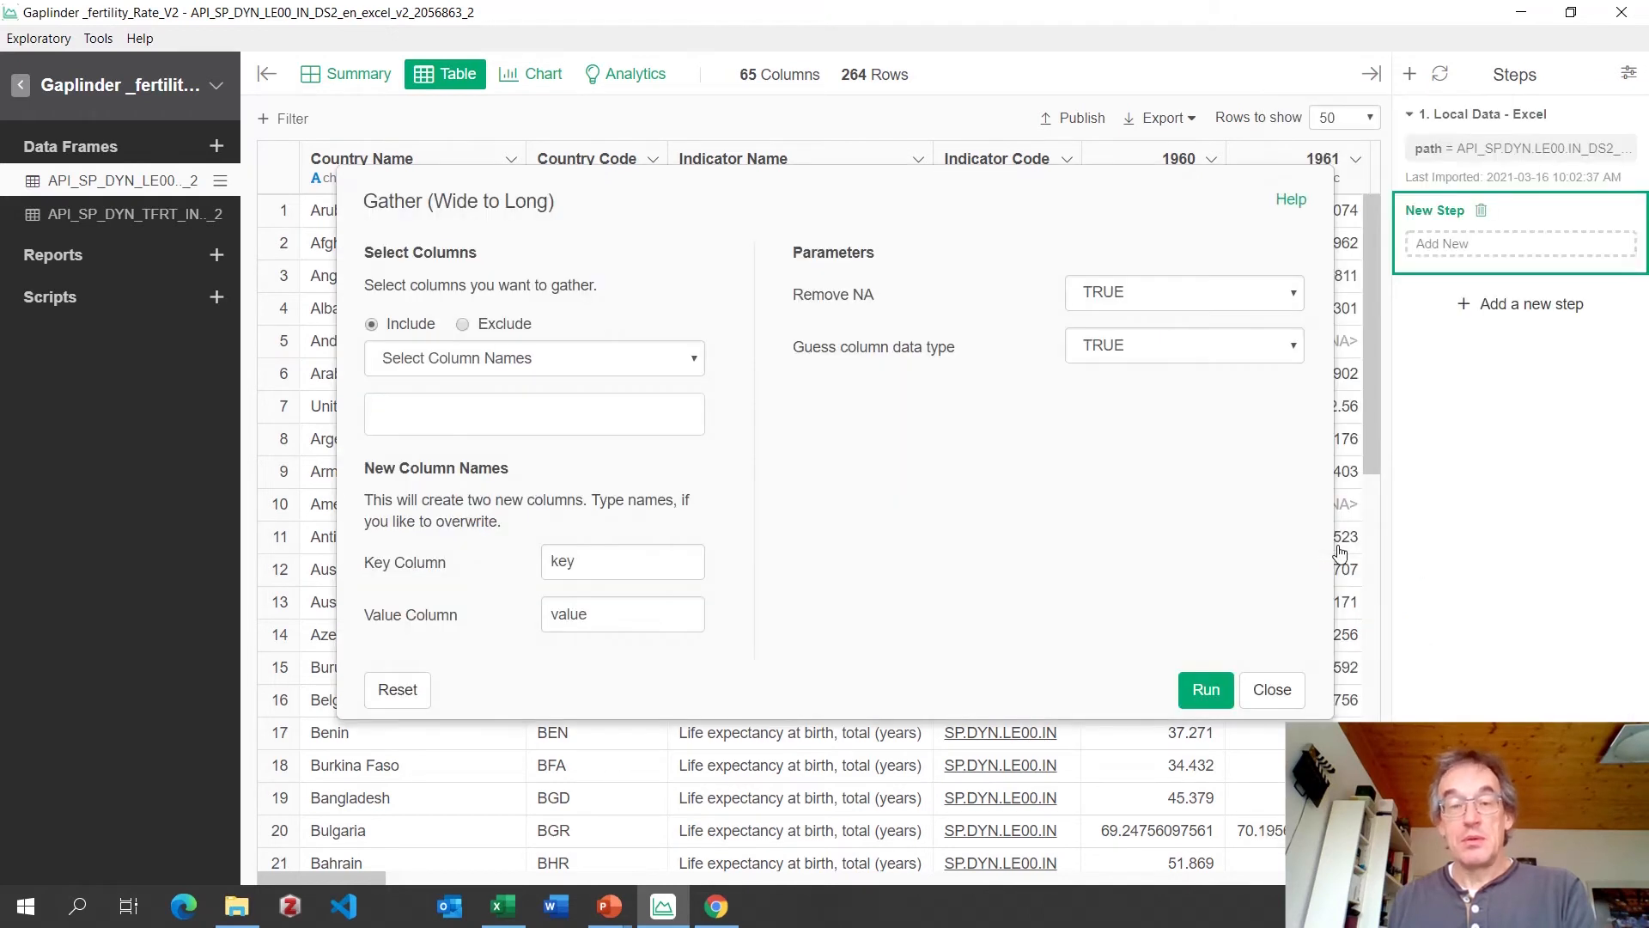
left_click(694, 359)
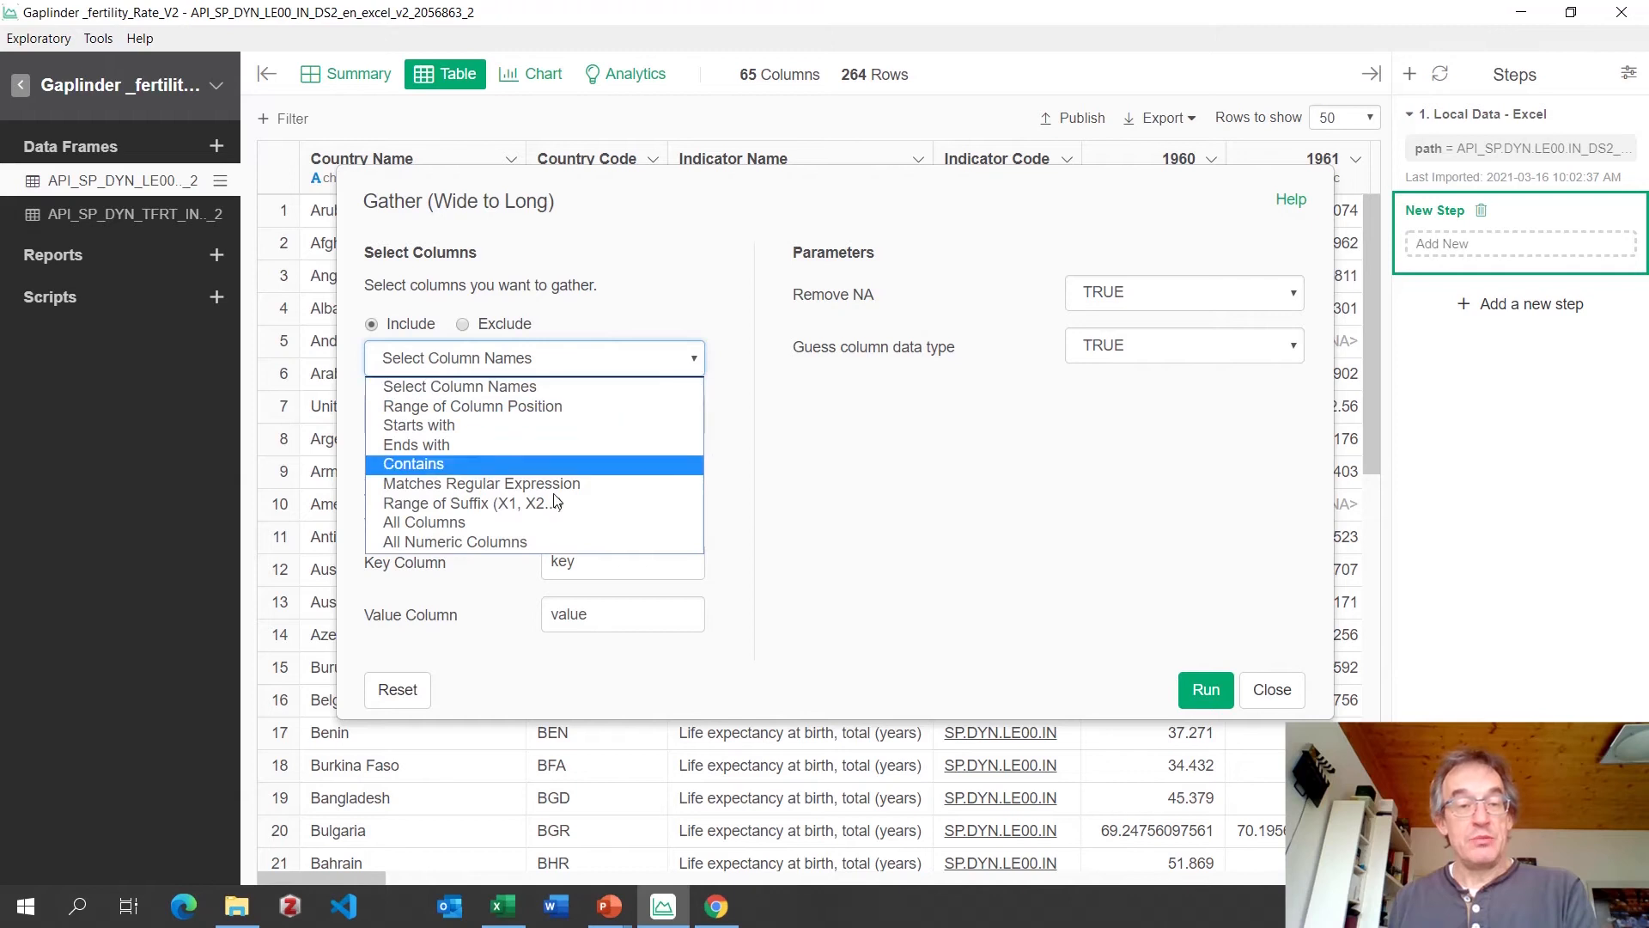
left_click(450, 542)
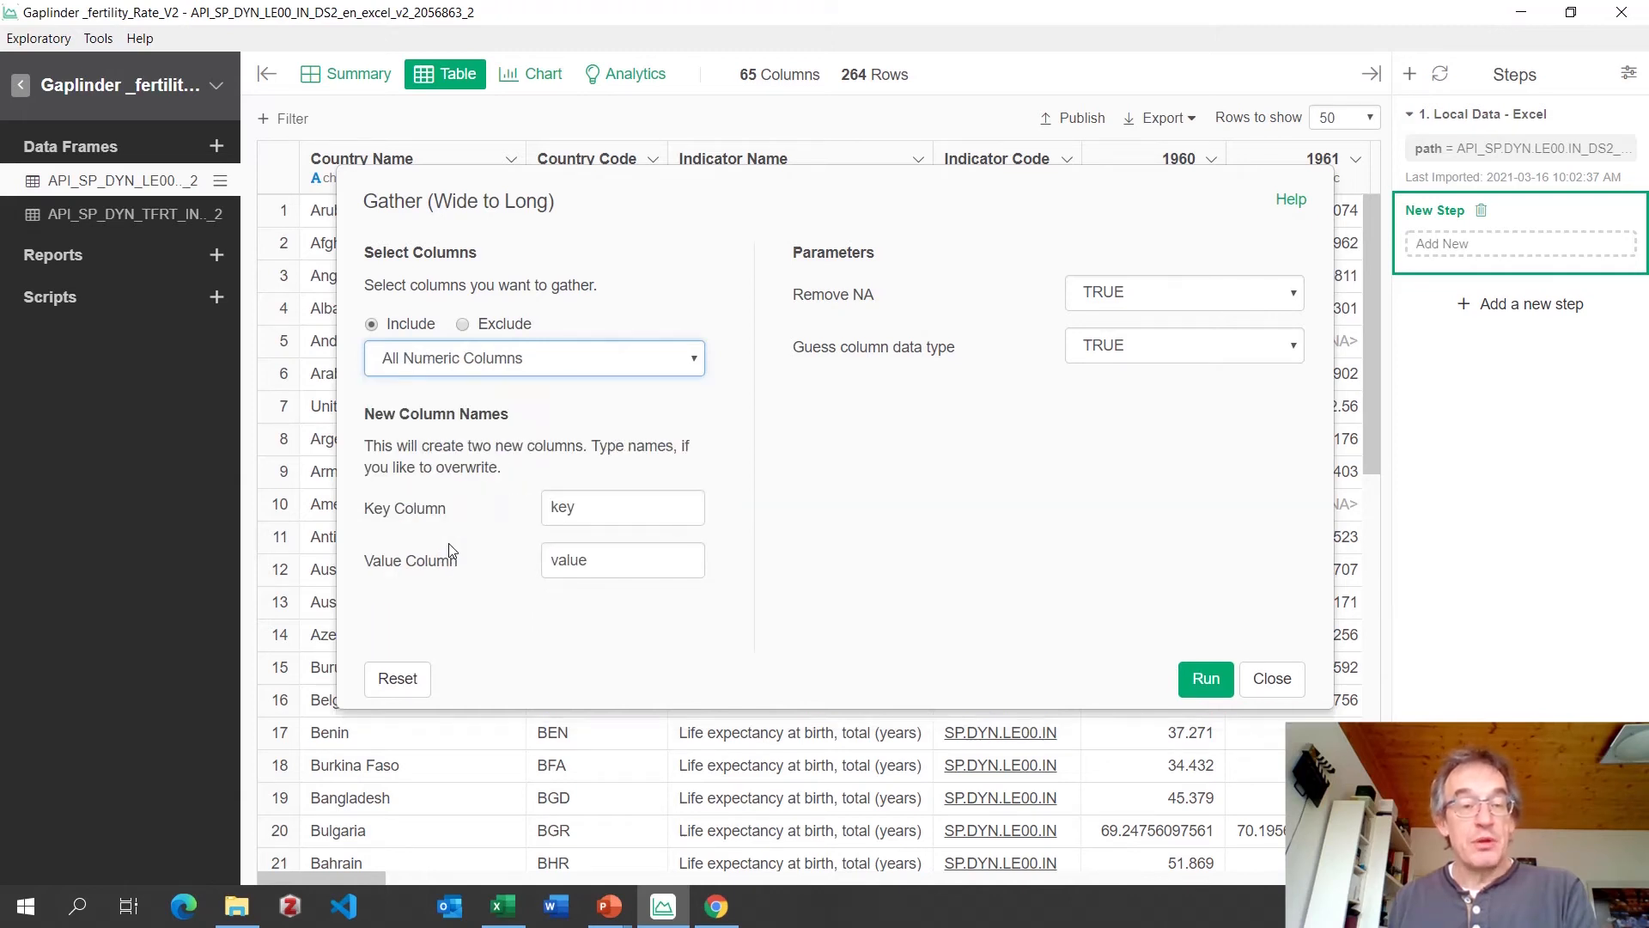
left_click(1206, 680)
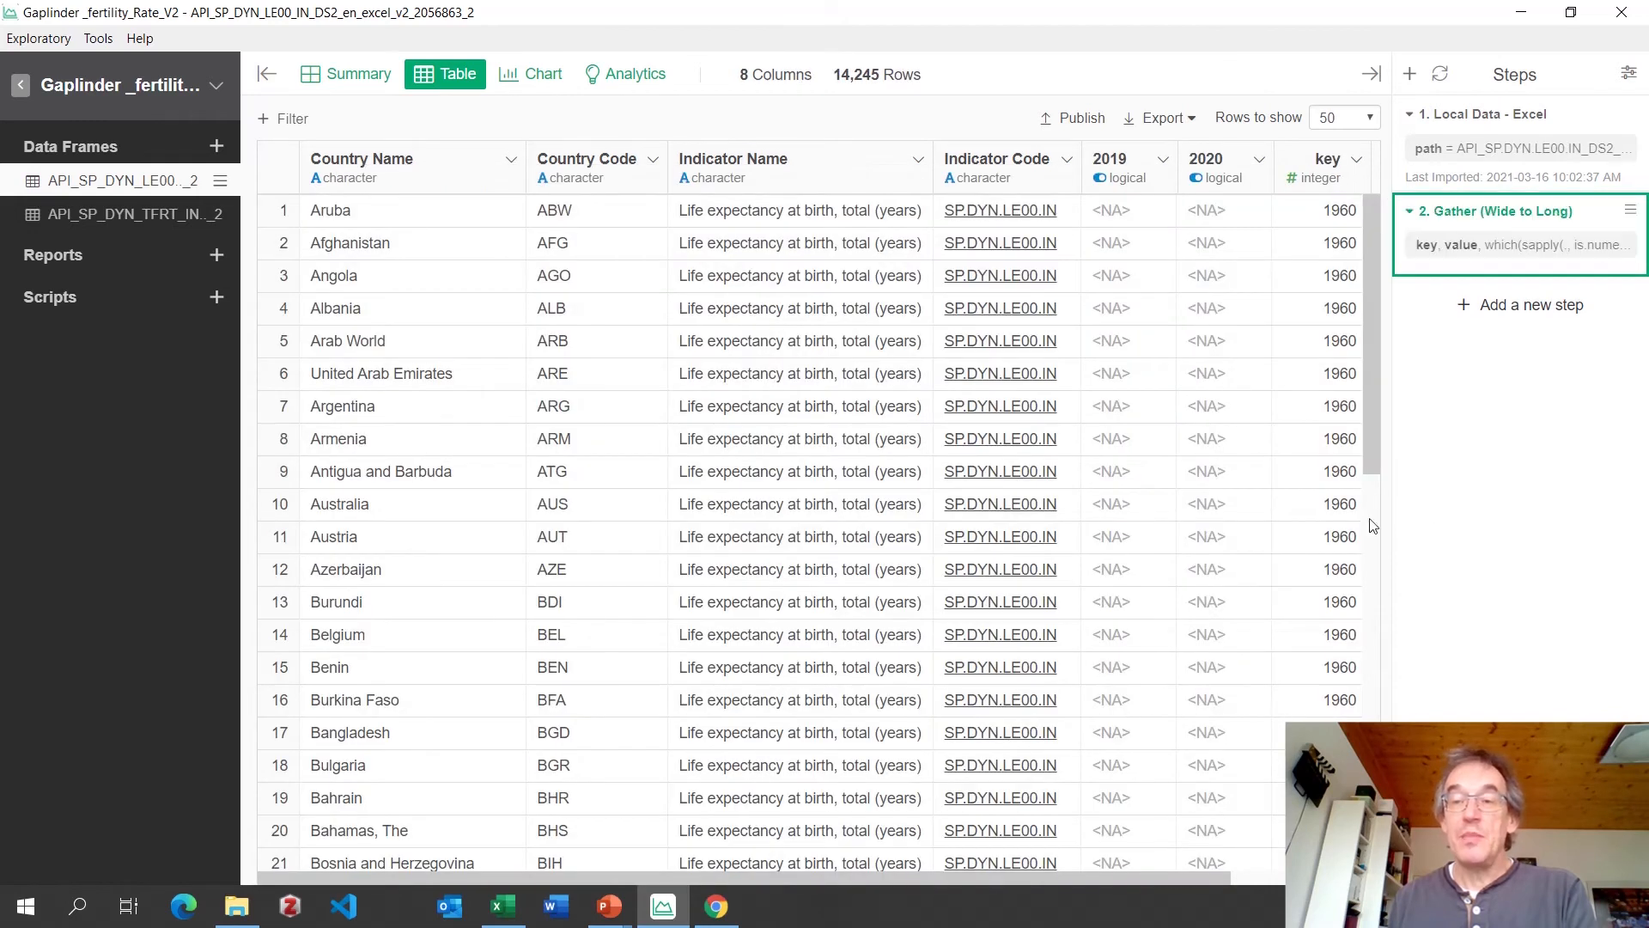
Add a Select Columns step to the life expectancy data that keeps only Country Name, Country Code, key and value.
left_click(1509, 309)
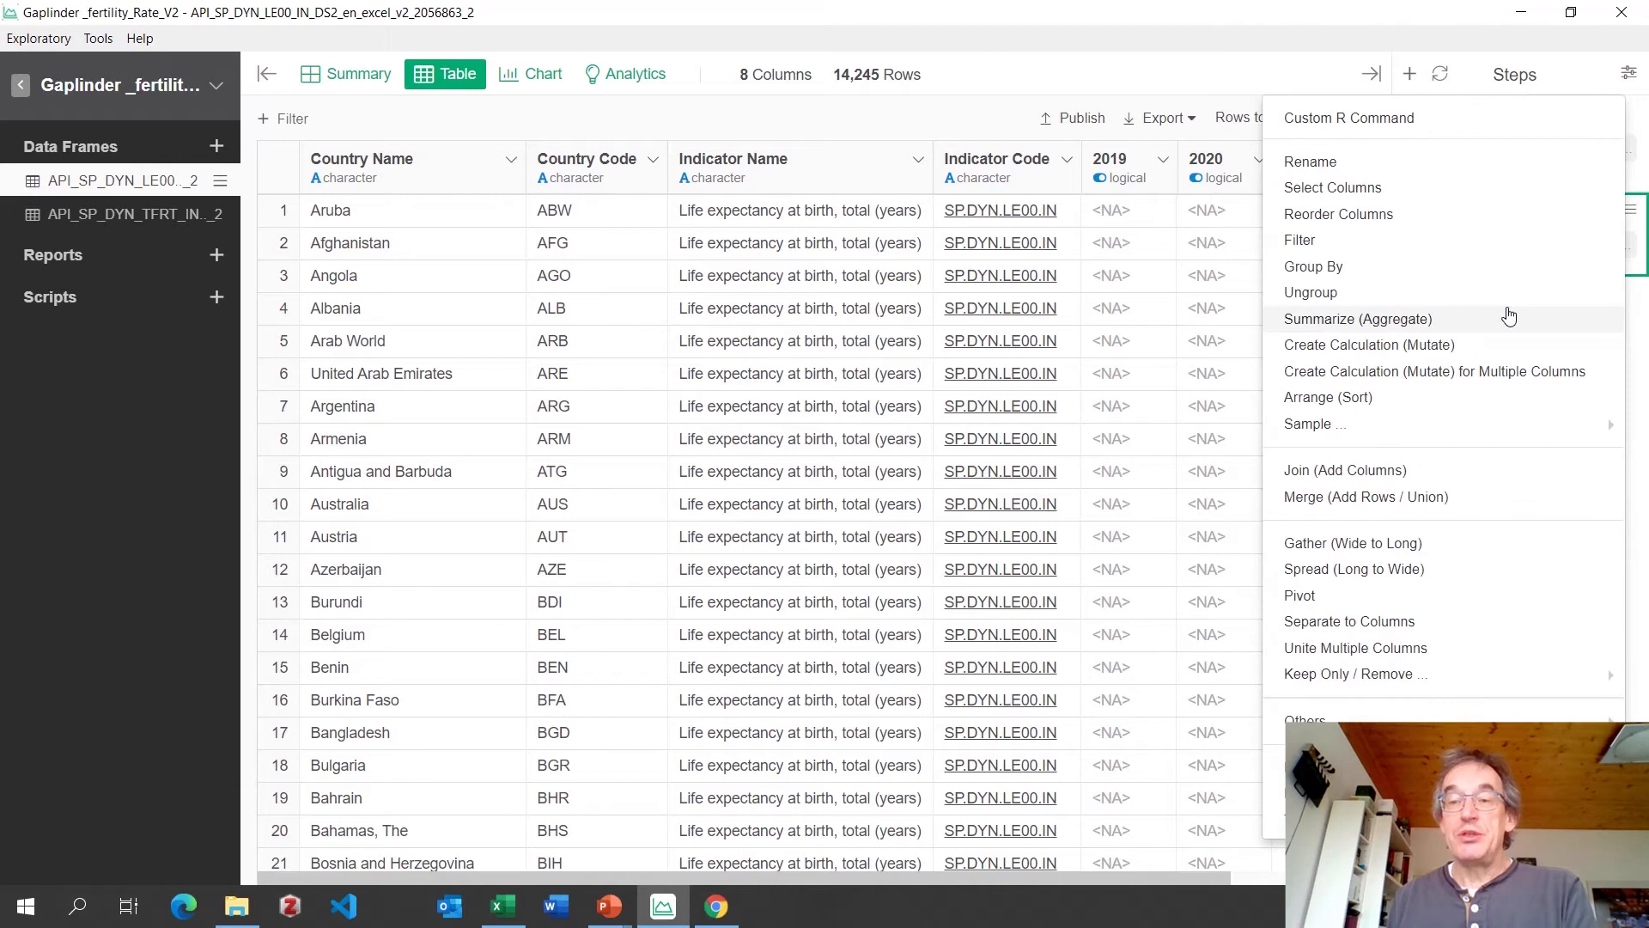
left_click(1369, 196)
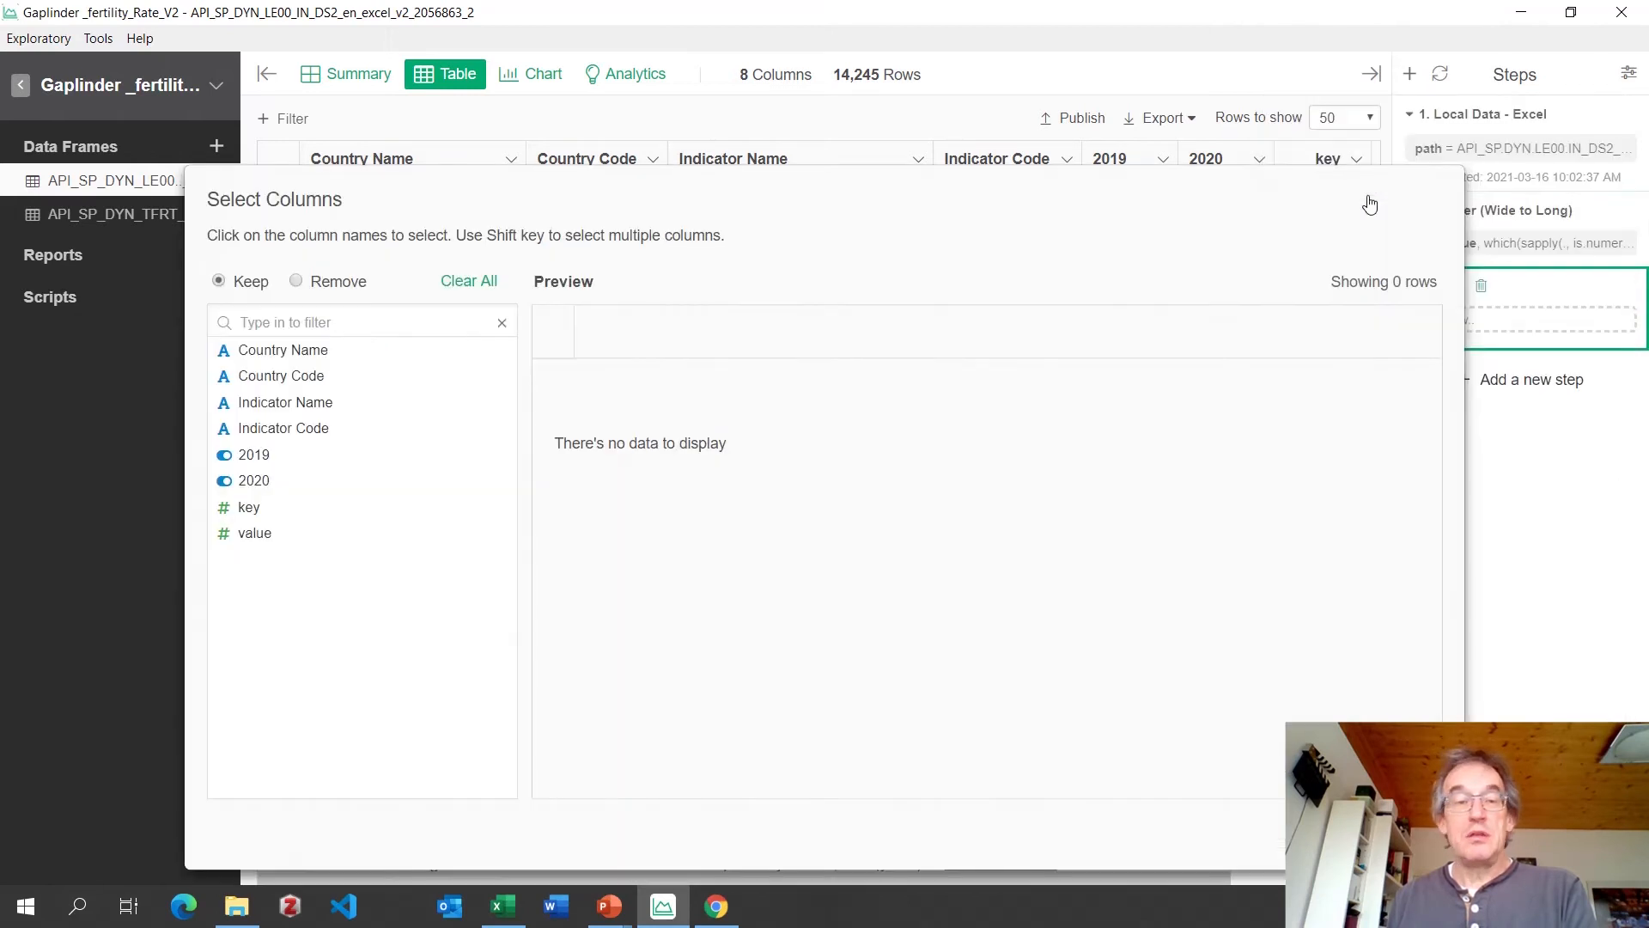
left_click(288, 351)
left_click(259, 378)
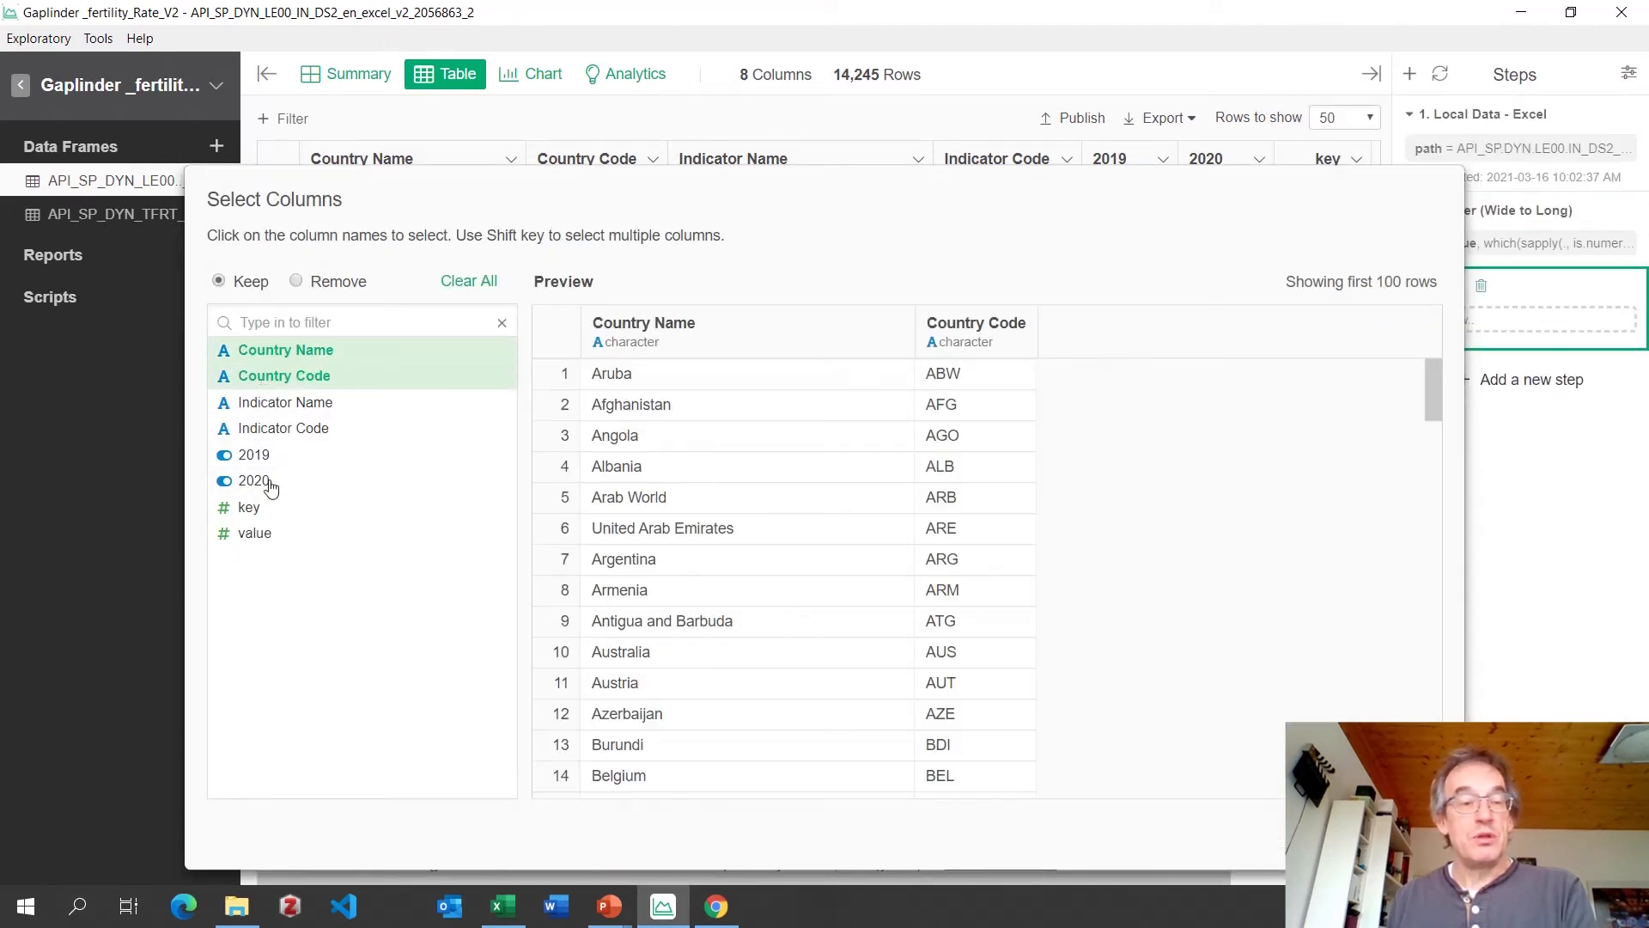
left_click(252, 512)
left_click(255, 534)
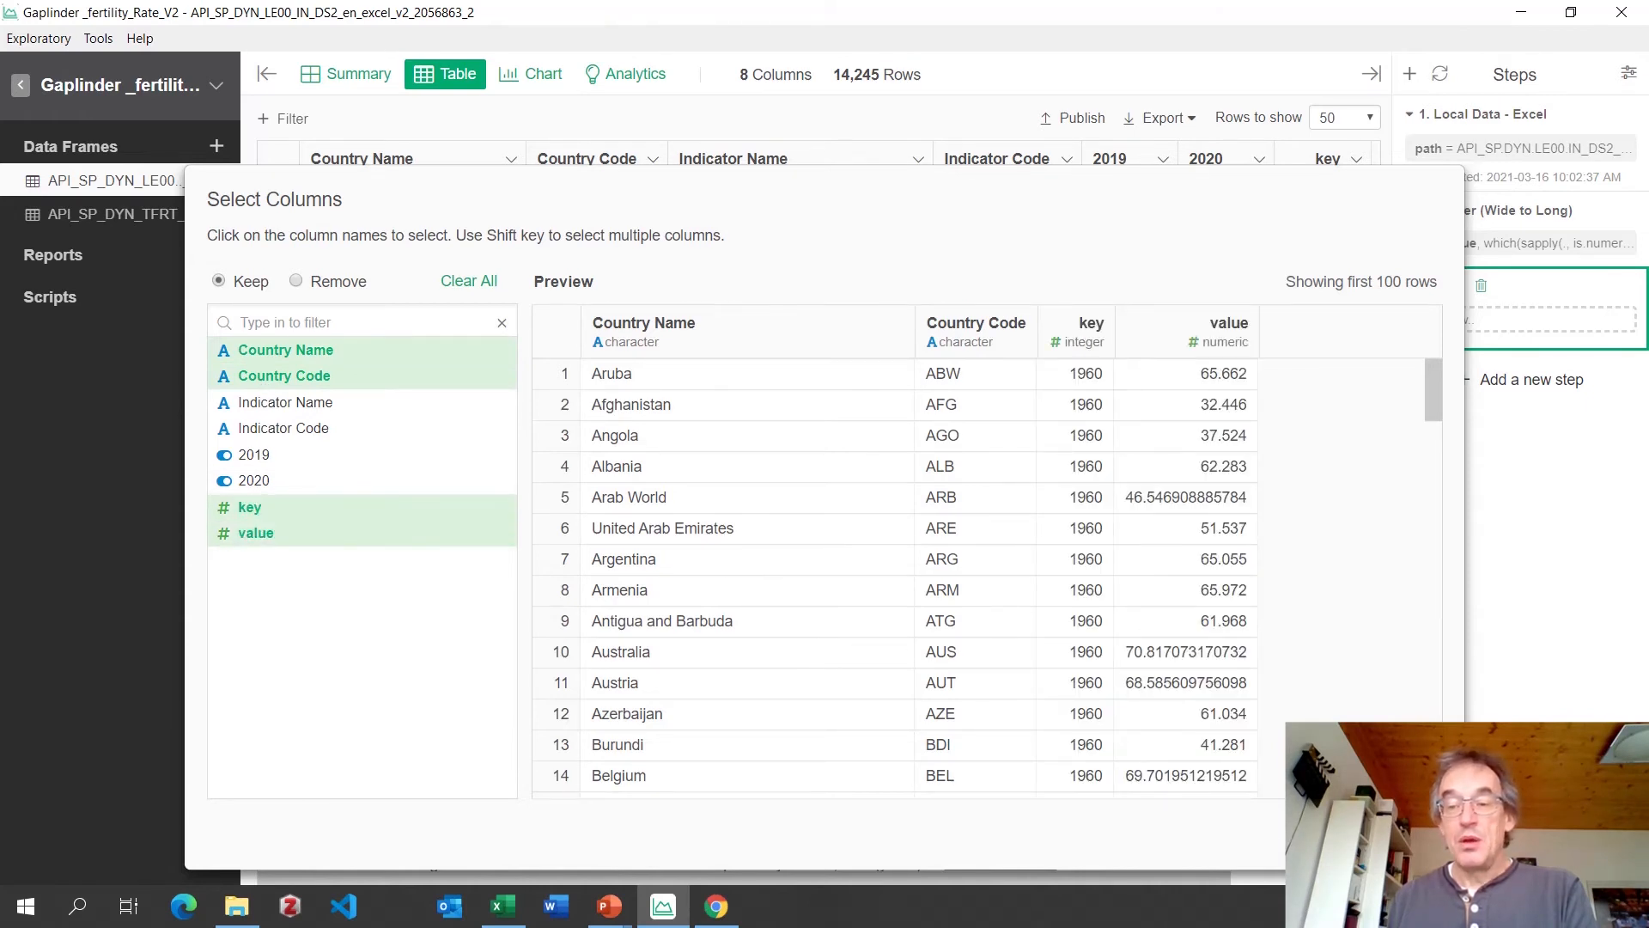
left_click(1418, 833)
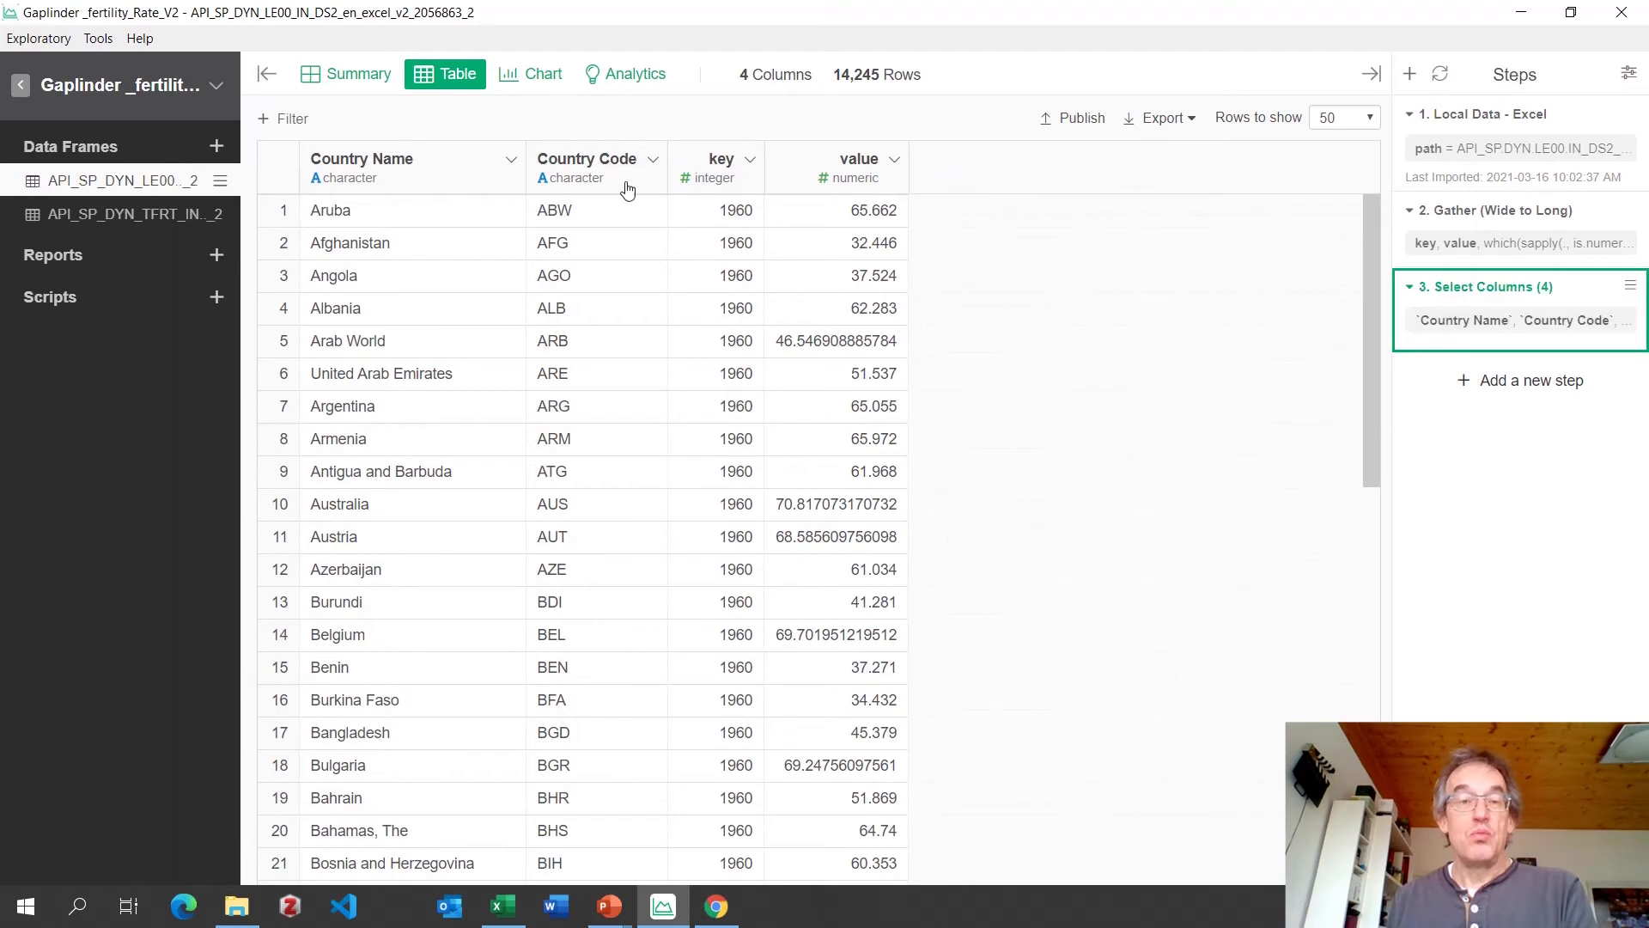
Rename the key column to "Year" and the value column to "Life expectancy" in the life expectancy data.
left_click(751, 162)
left_click(773, 187)
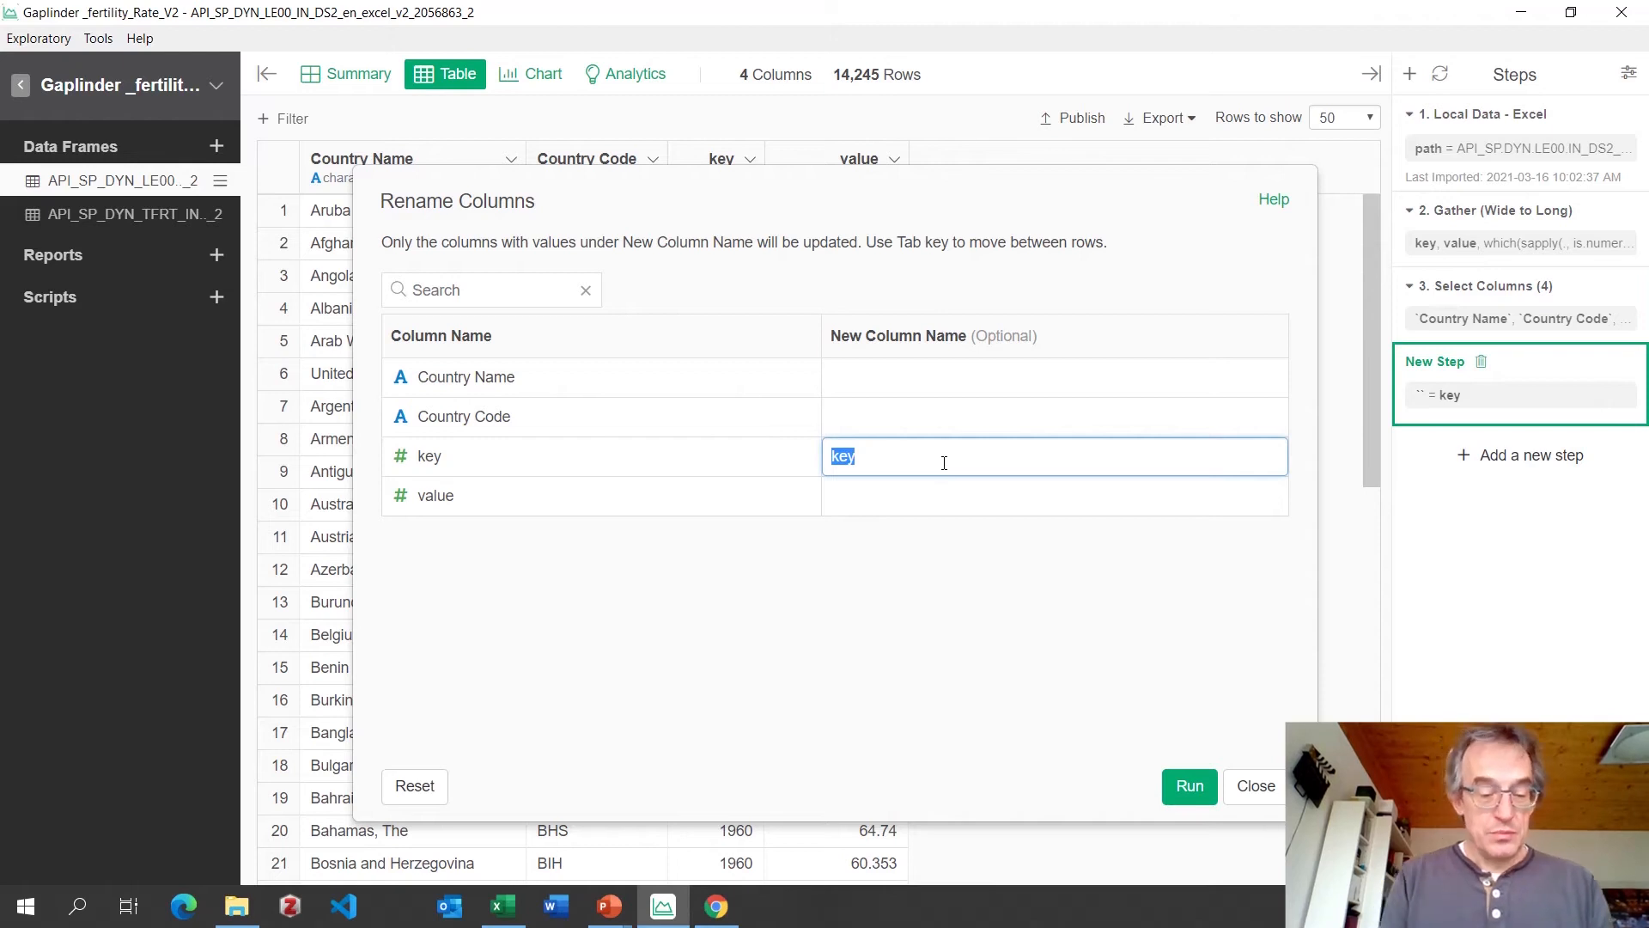
type("Year")
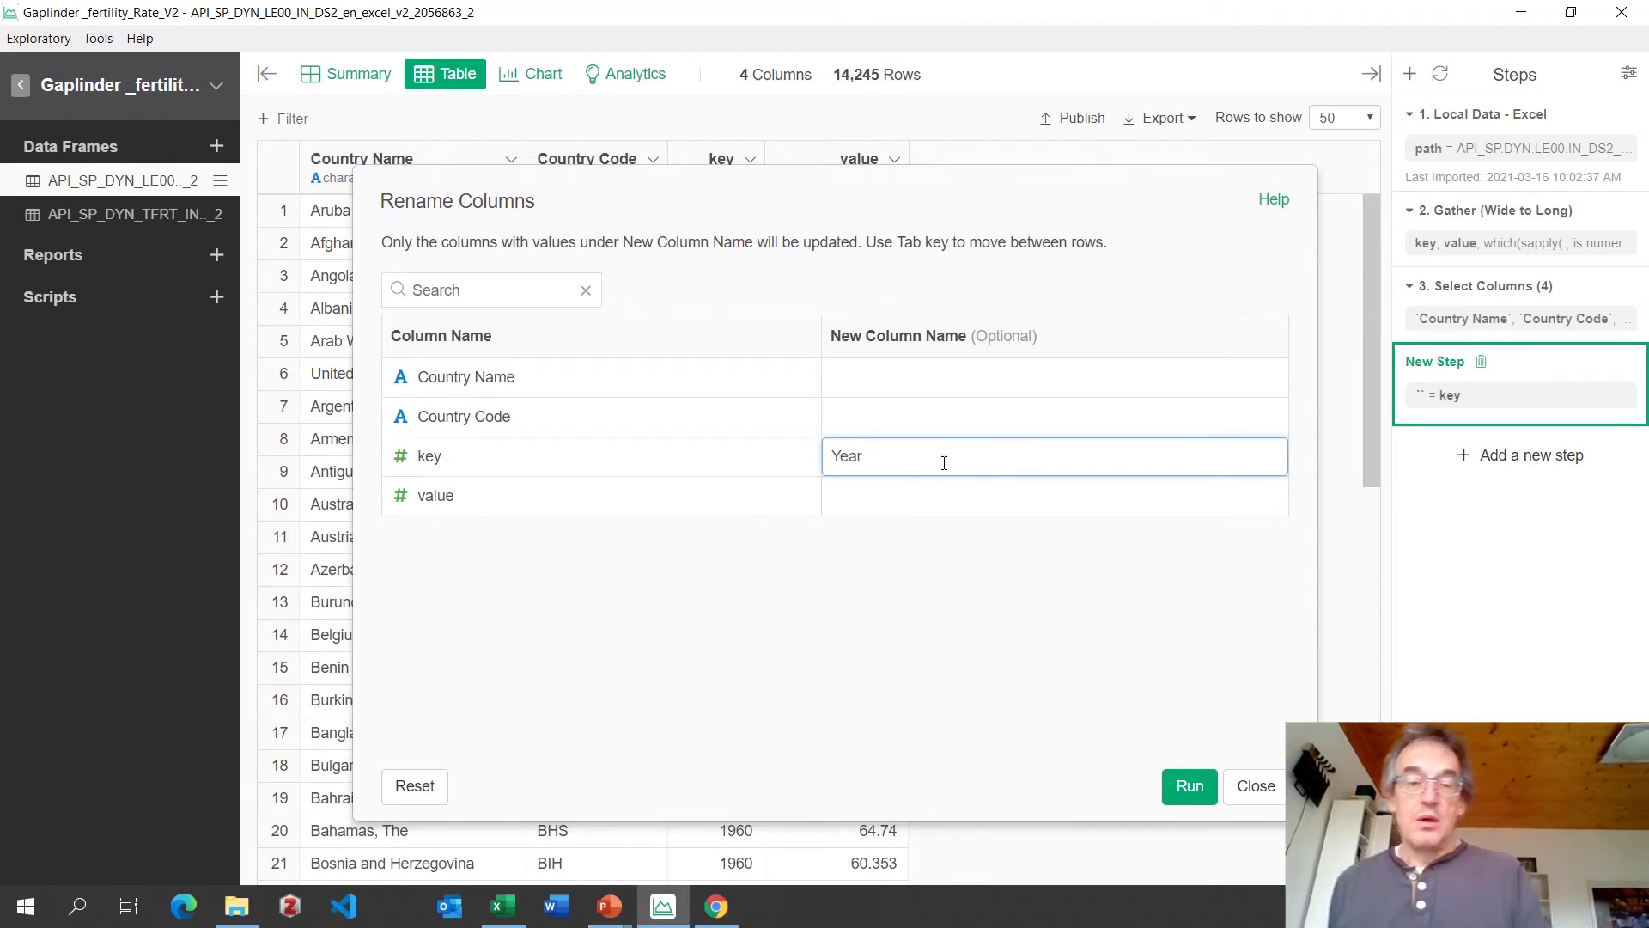
key("Tab")
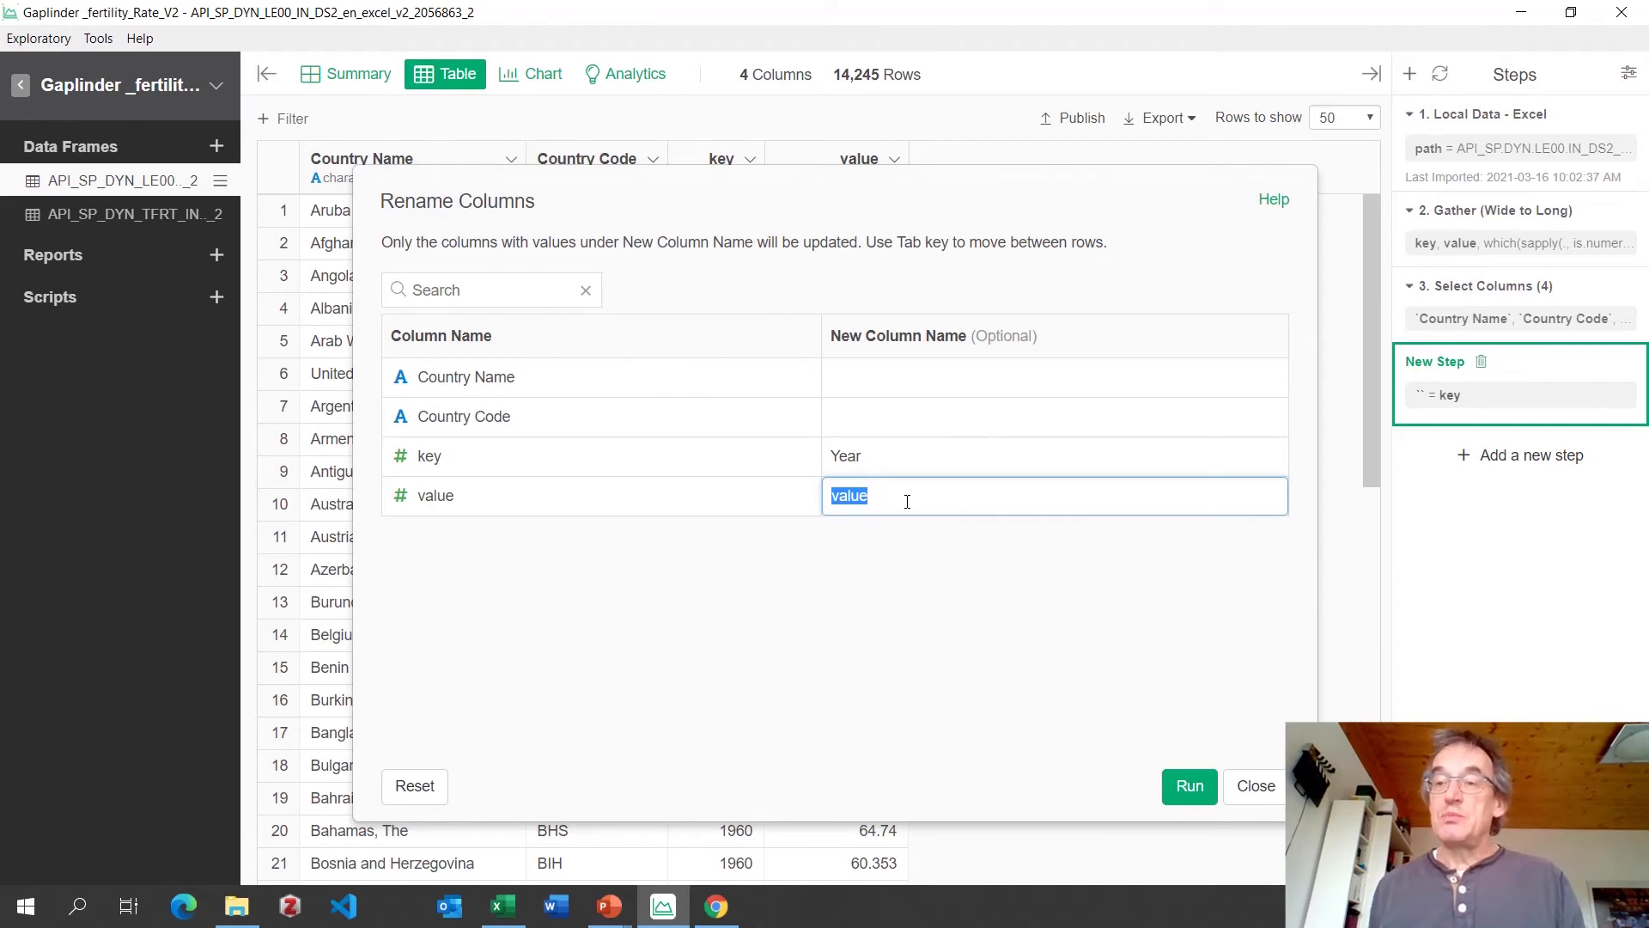
type("Life expectancy")
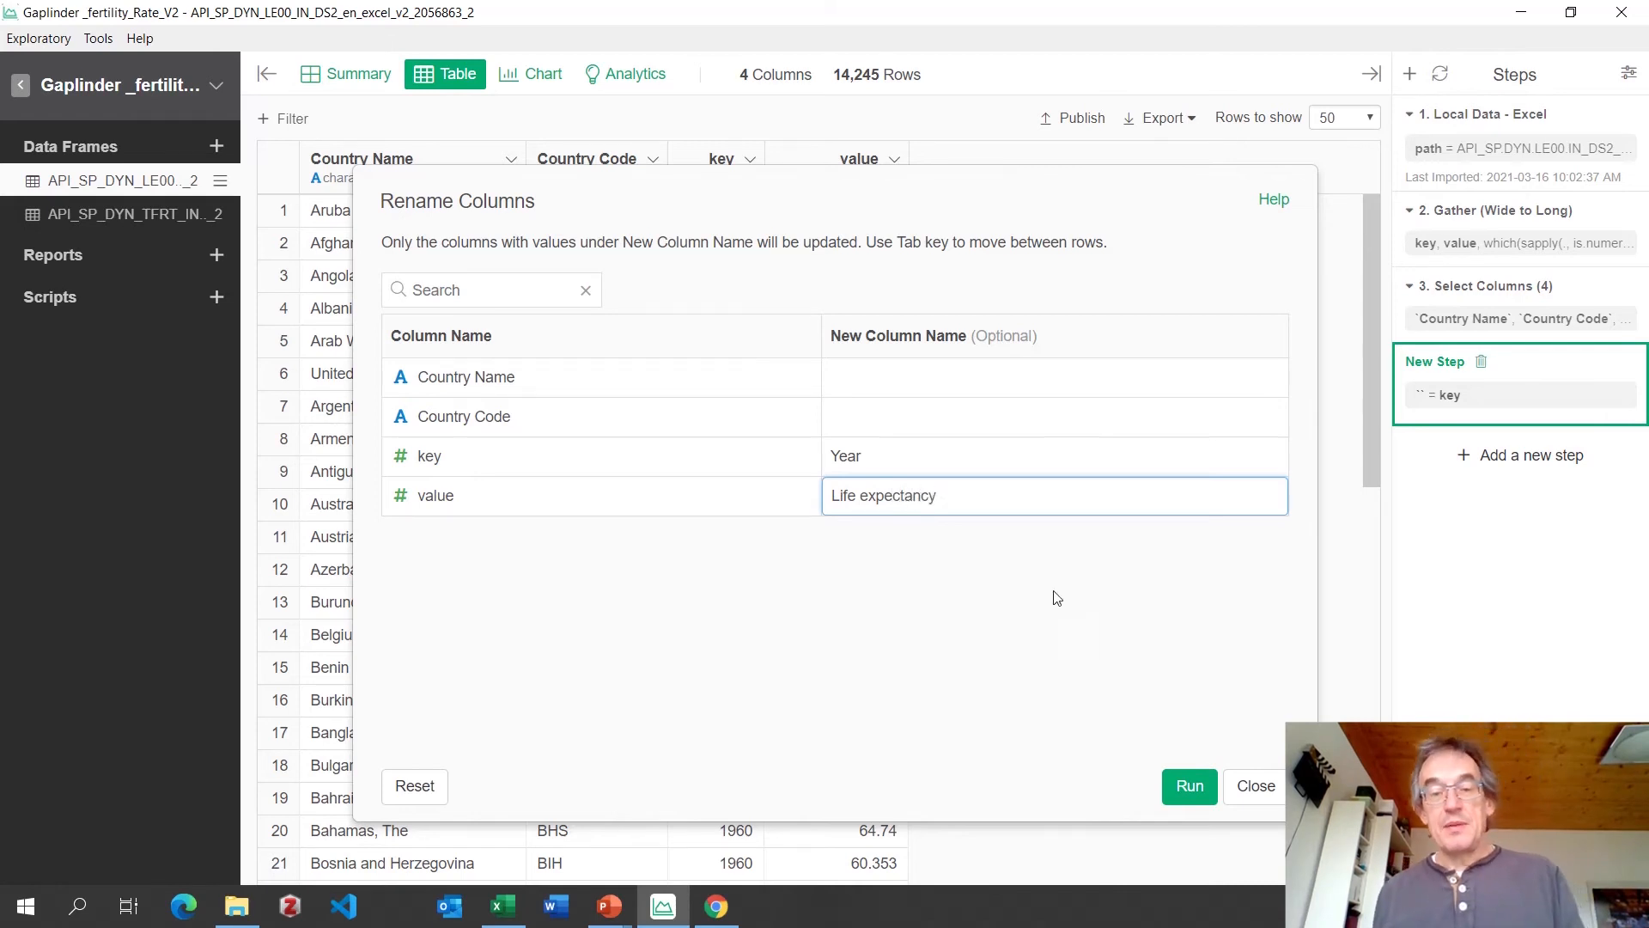
left_click(1168, 784)
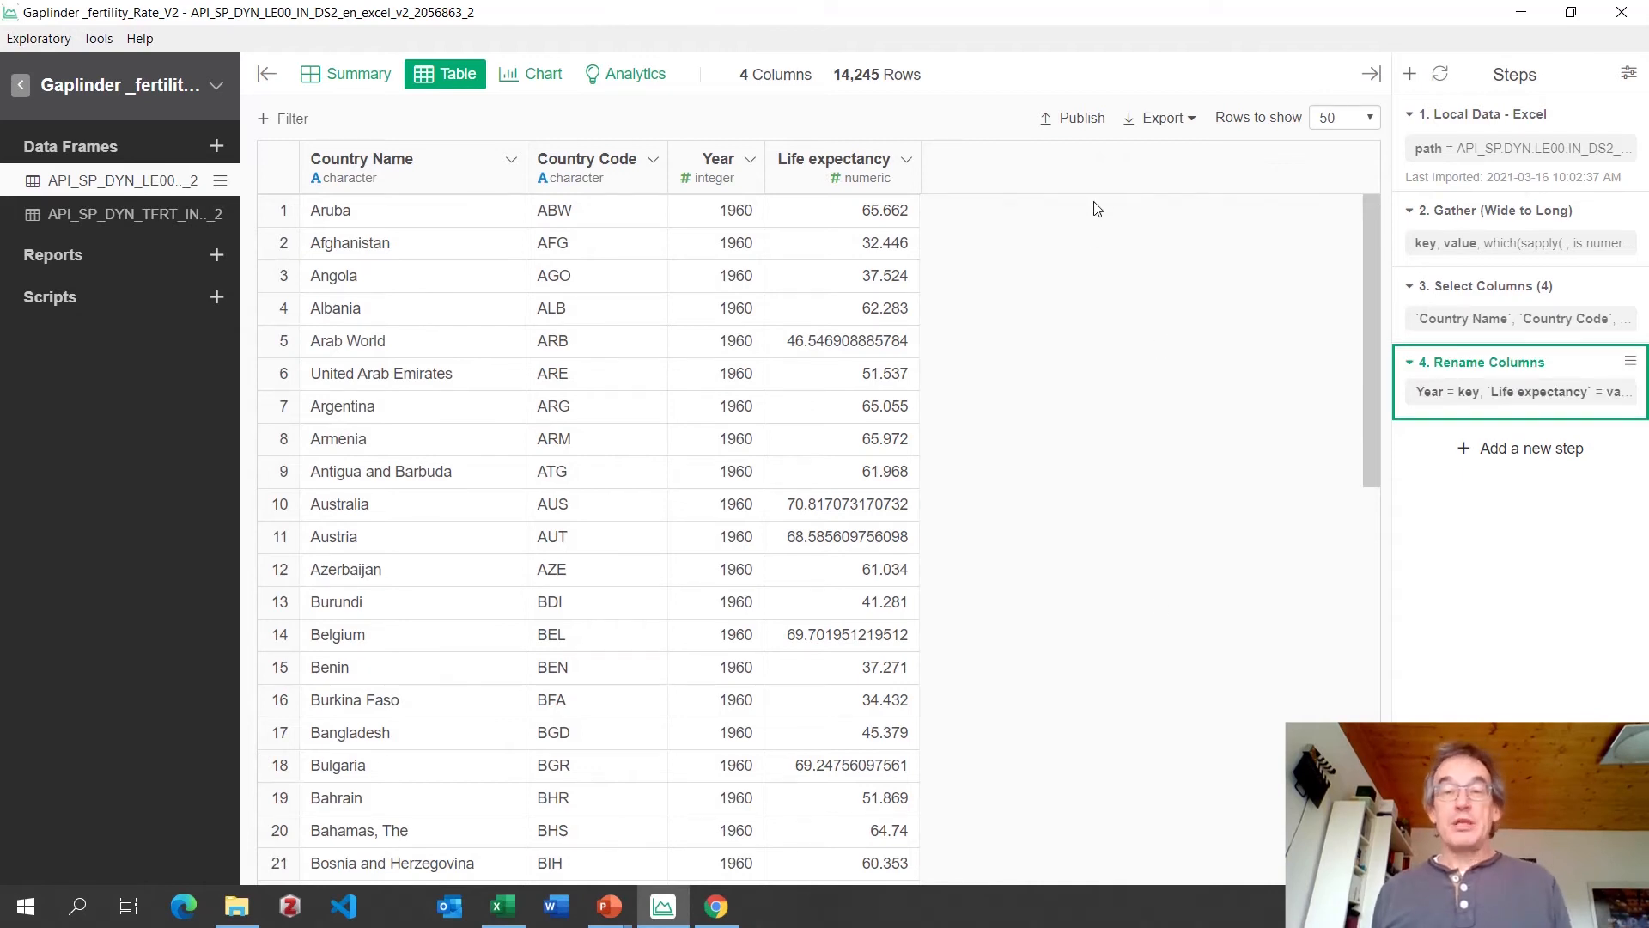
Export the life expectancy step data as Excel to the ccdl folder under the name "Life Expectancy first normal form - Exploratory.xlsx".
left_click(1159, 120)
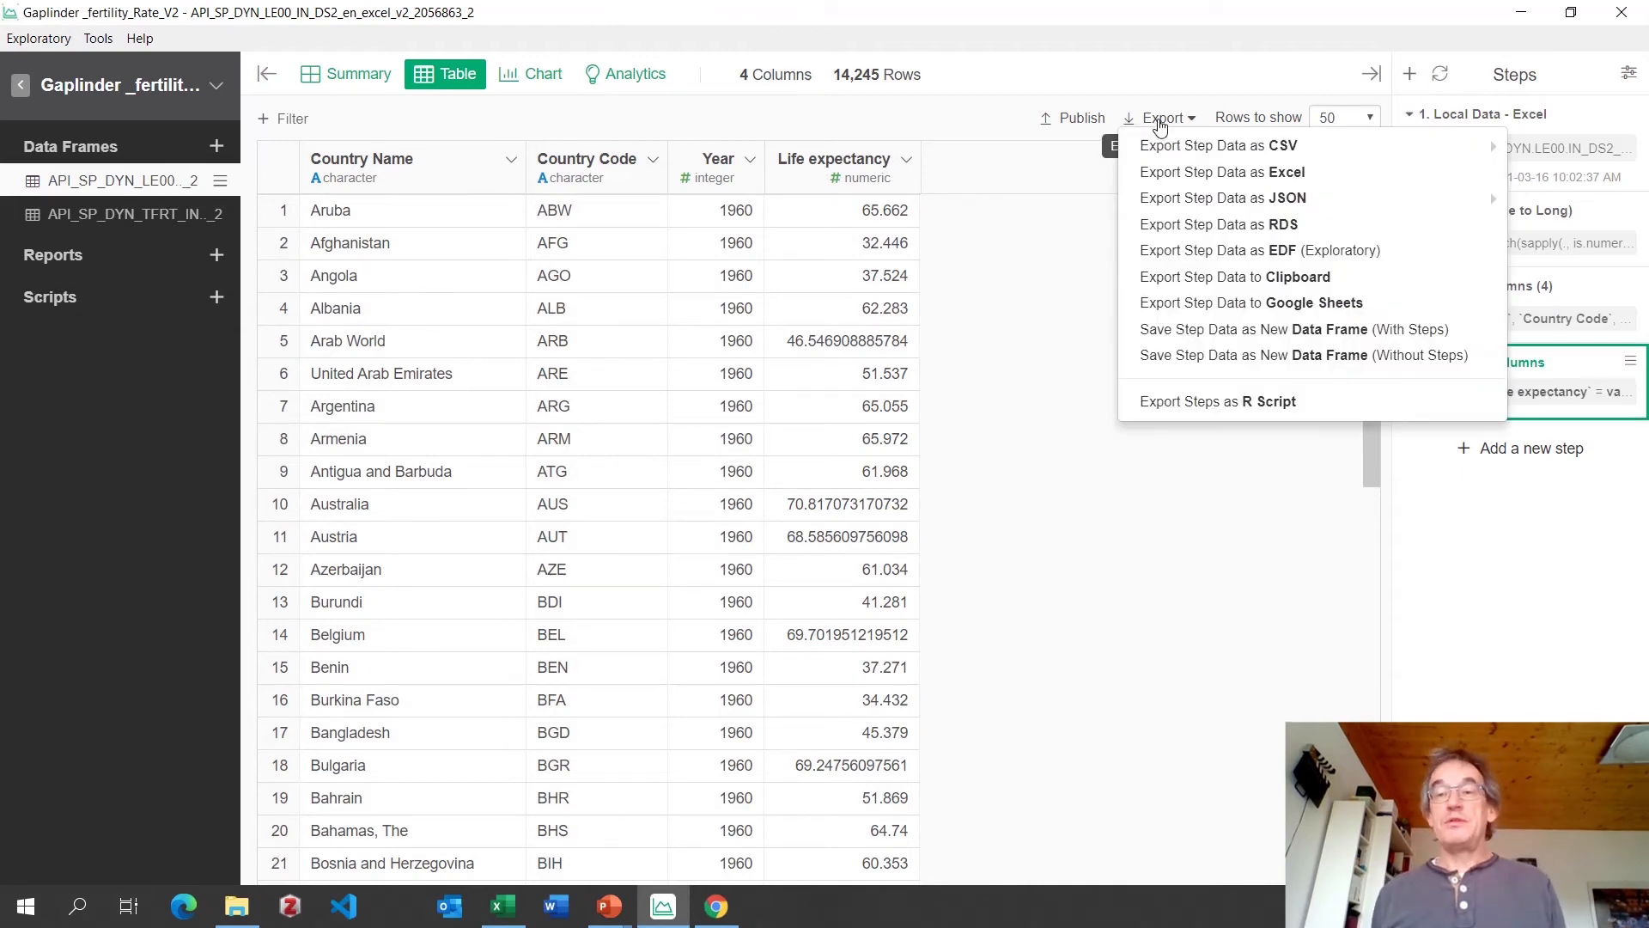
left_click(1190, 172)
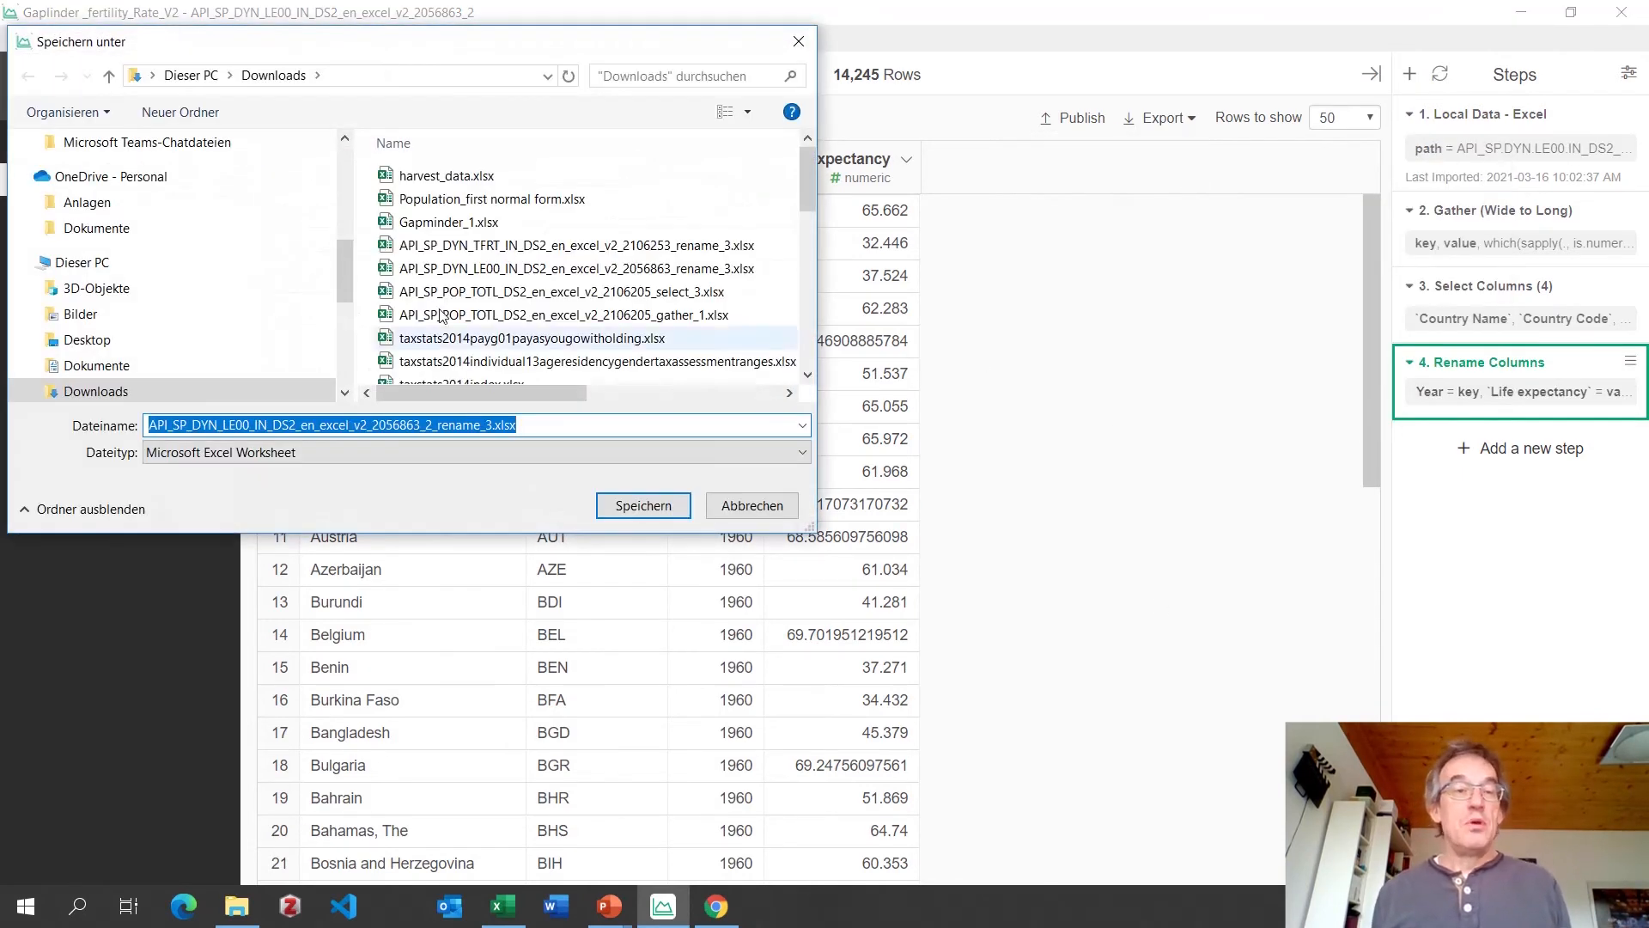
left_click_drag(348, 285, 342, 225)
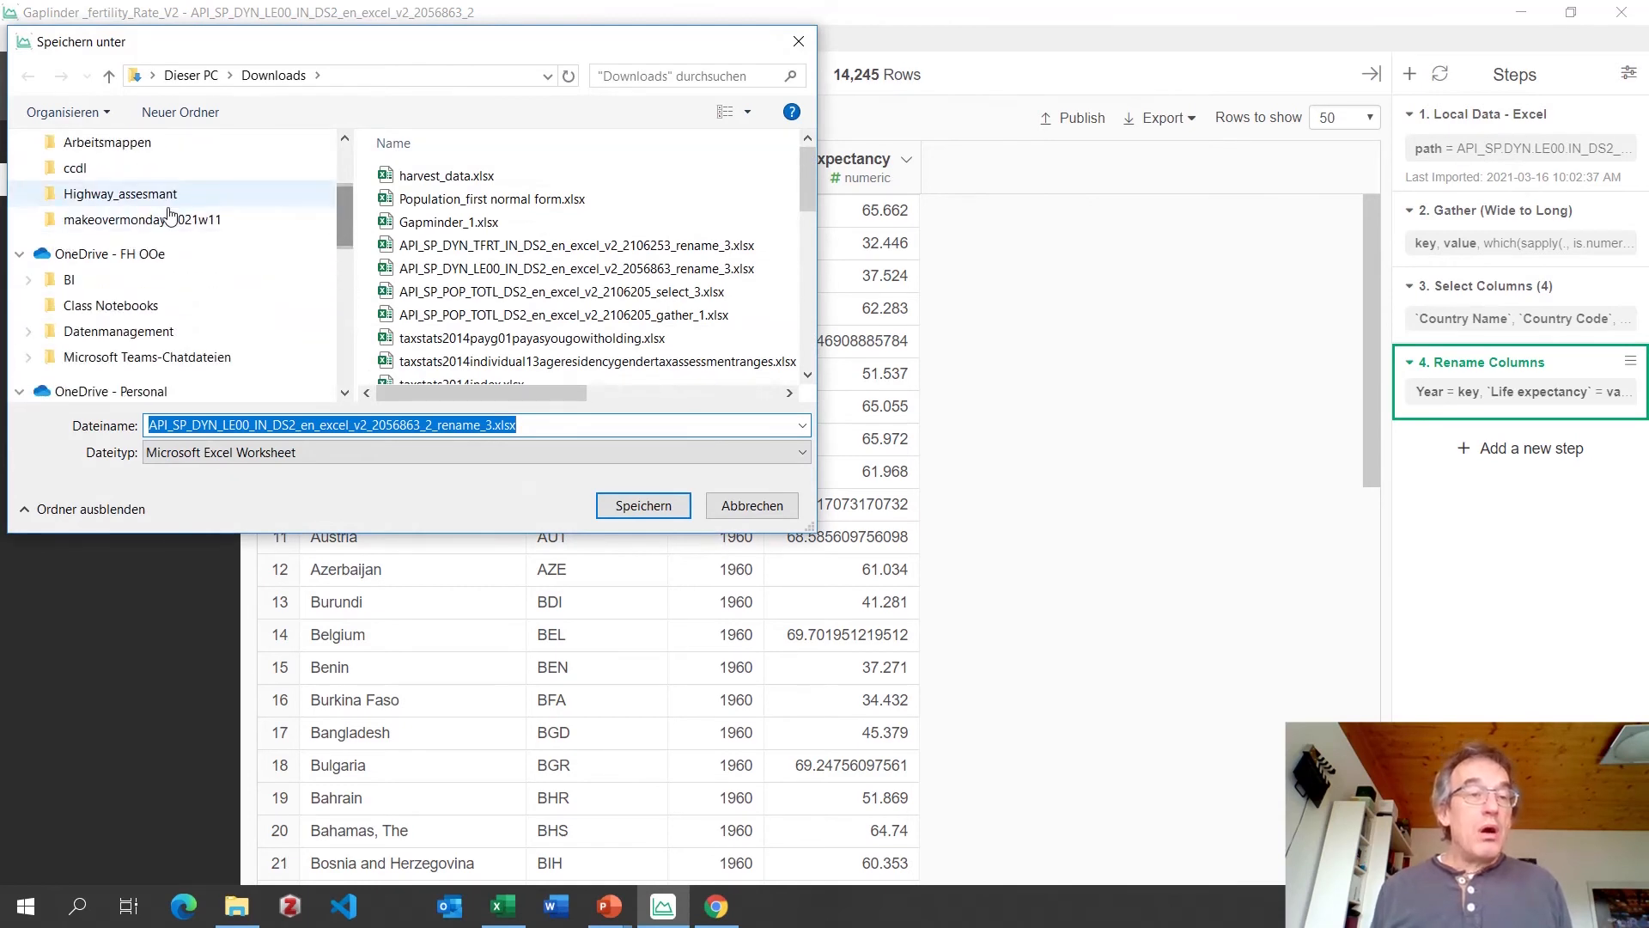
left_click(101, 177)
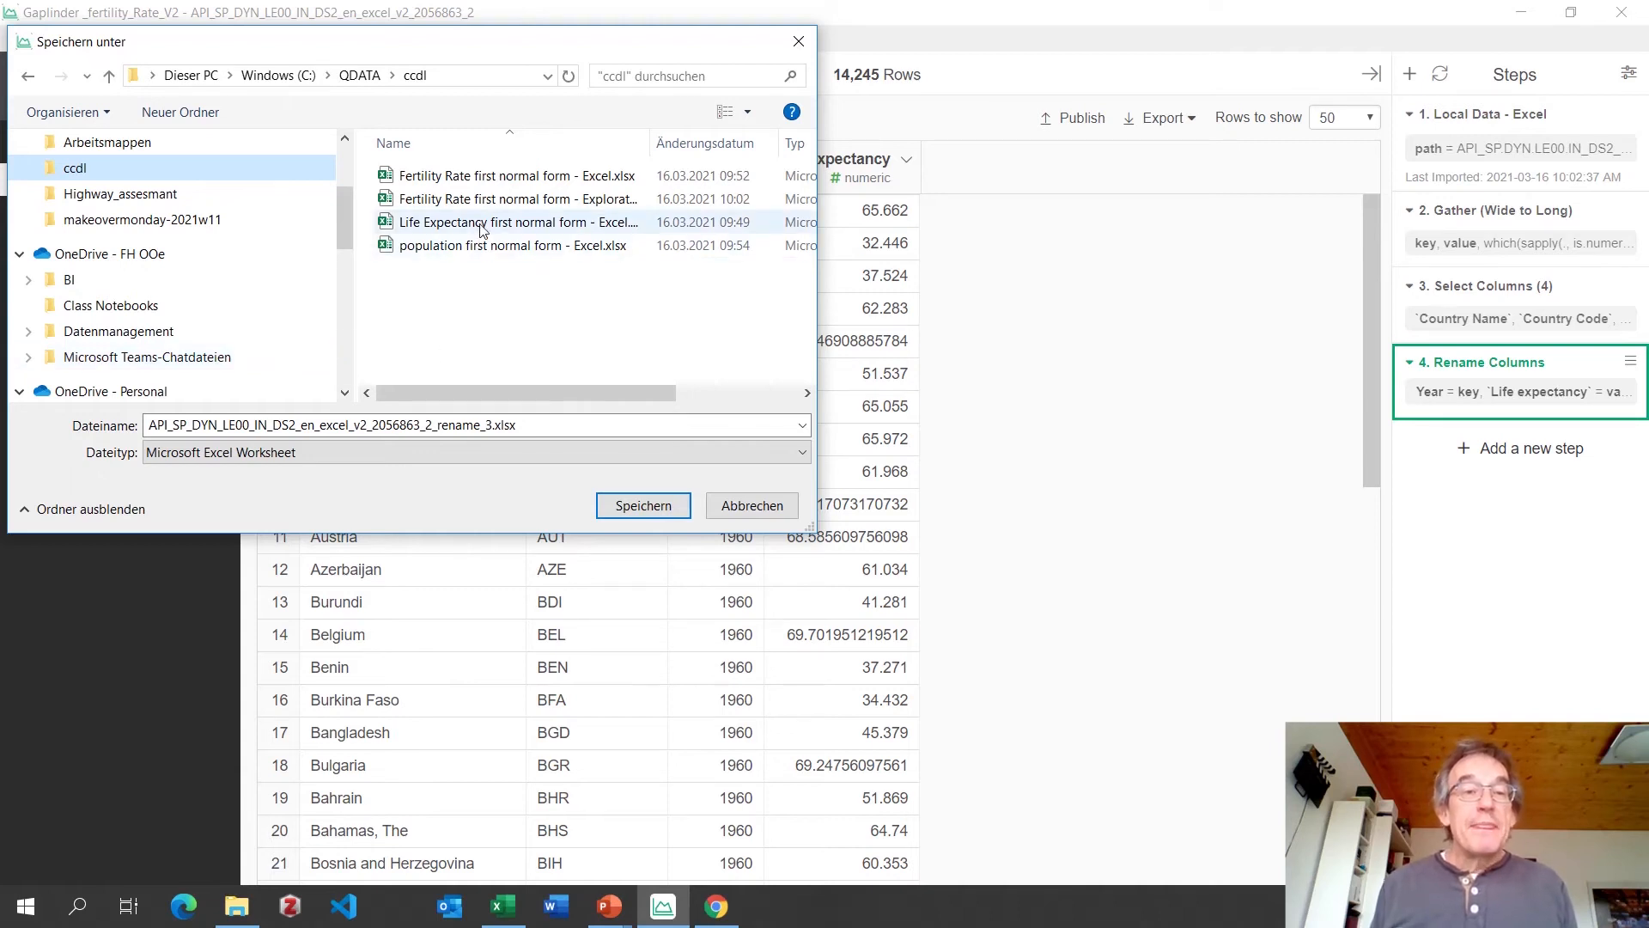
left_click(516, 221)
left_click(298, 425)
left_click(353, 425)
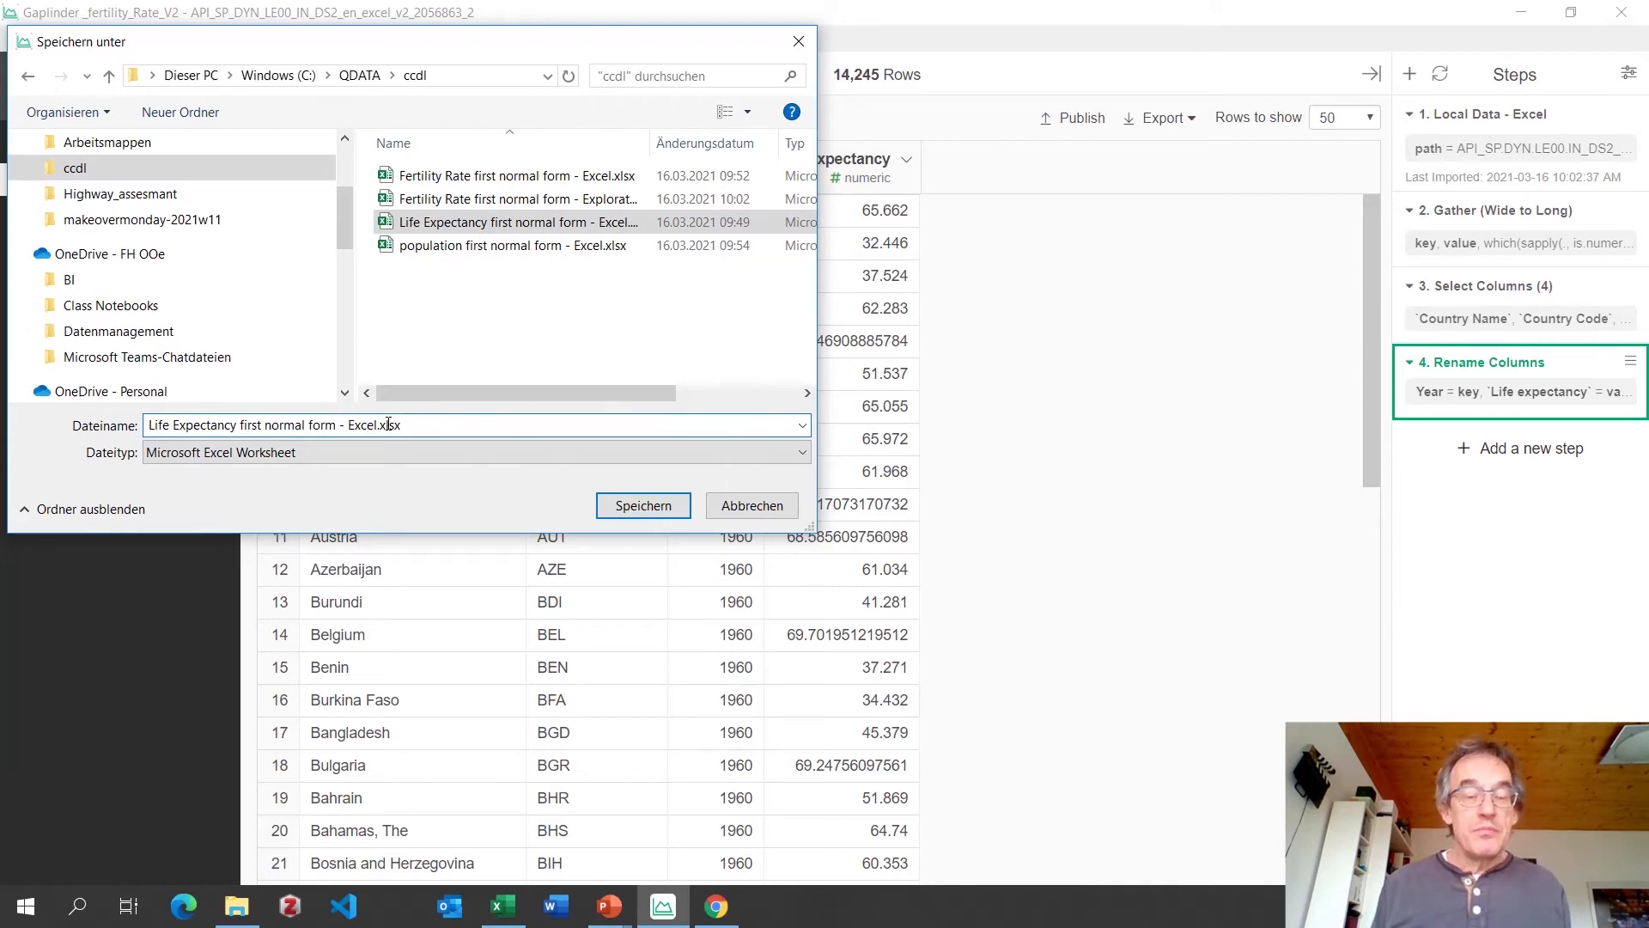
key("BackSpace")
key("BackSpace")
key("BackSpace")
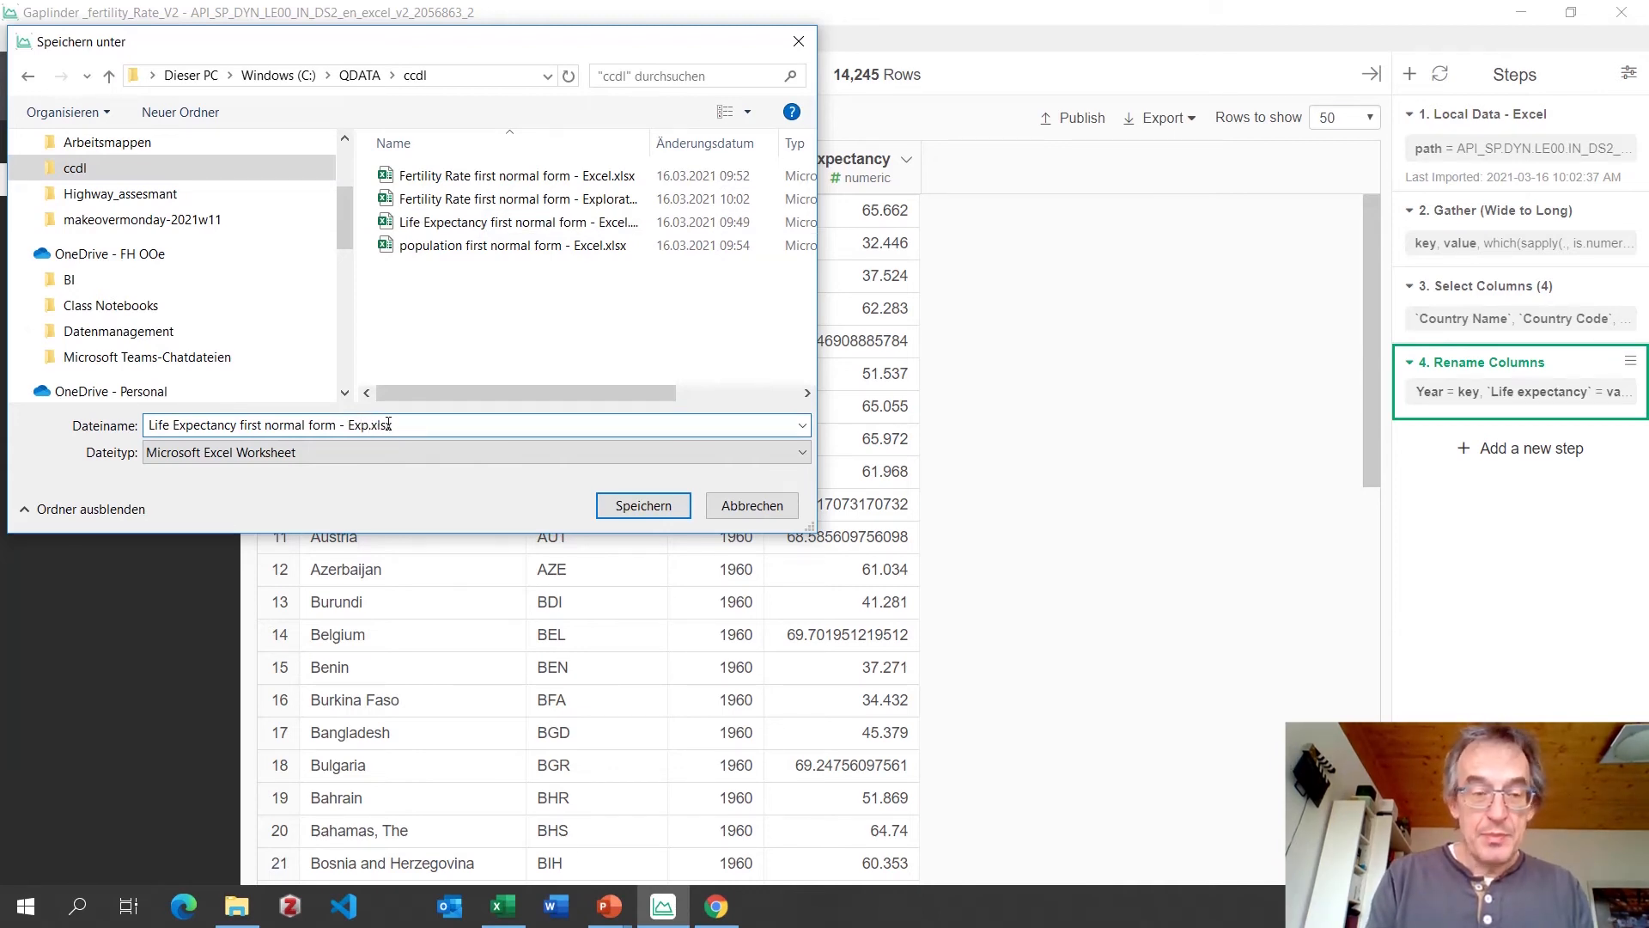
type("ploratory")
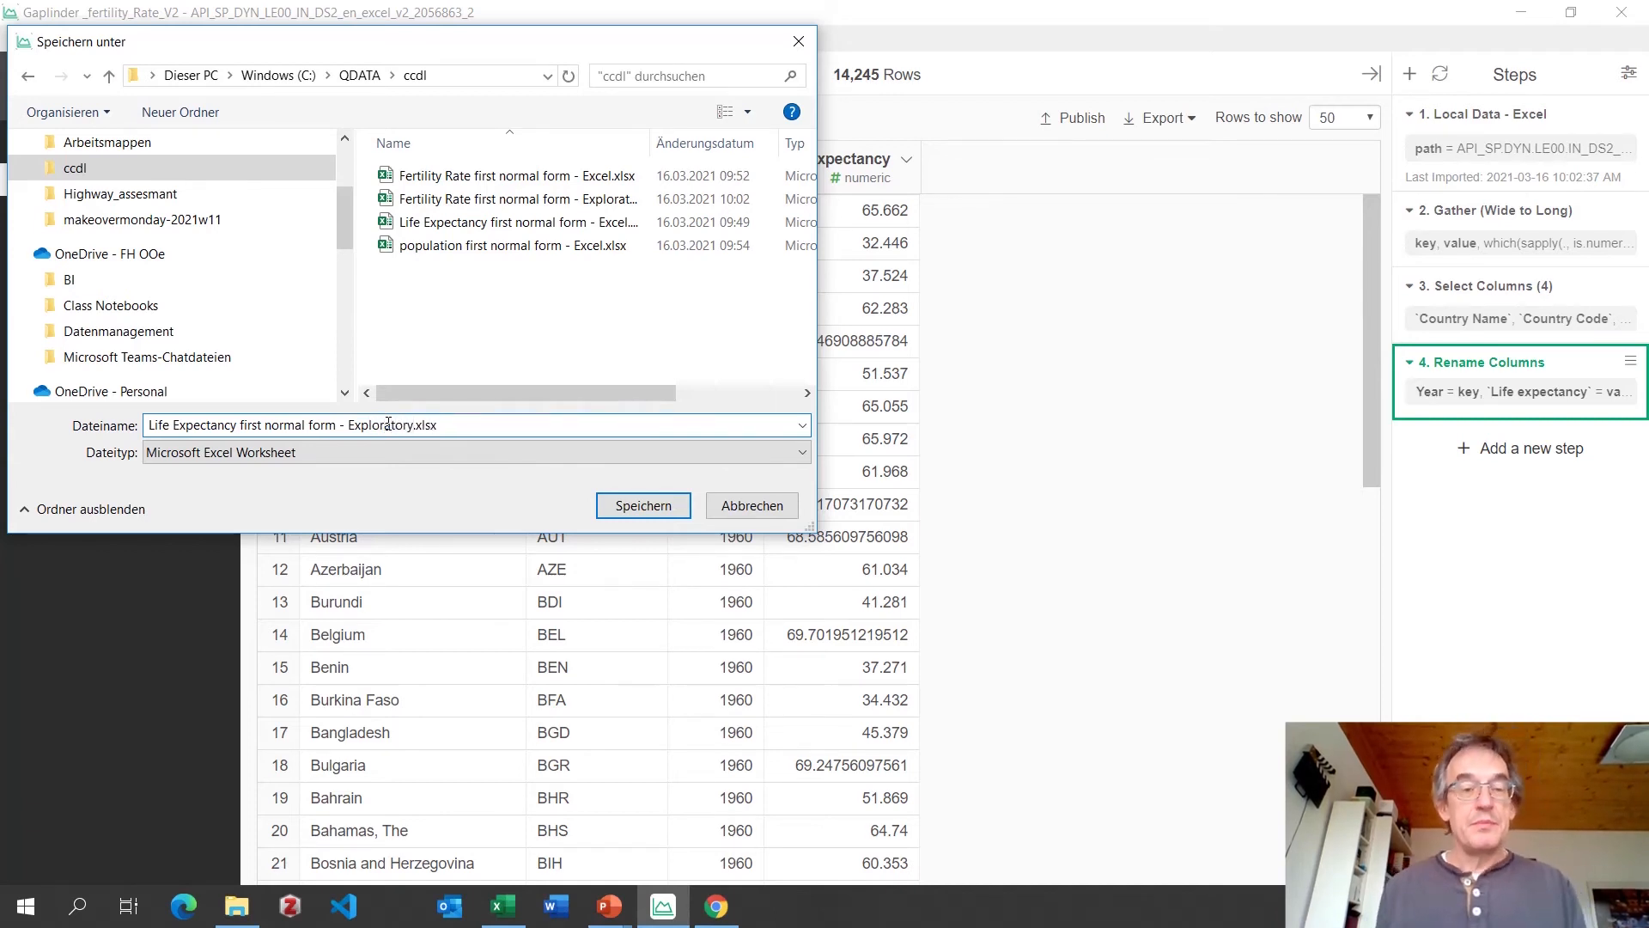
left_click(649, 507)
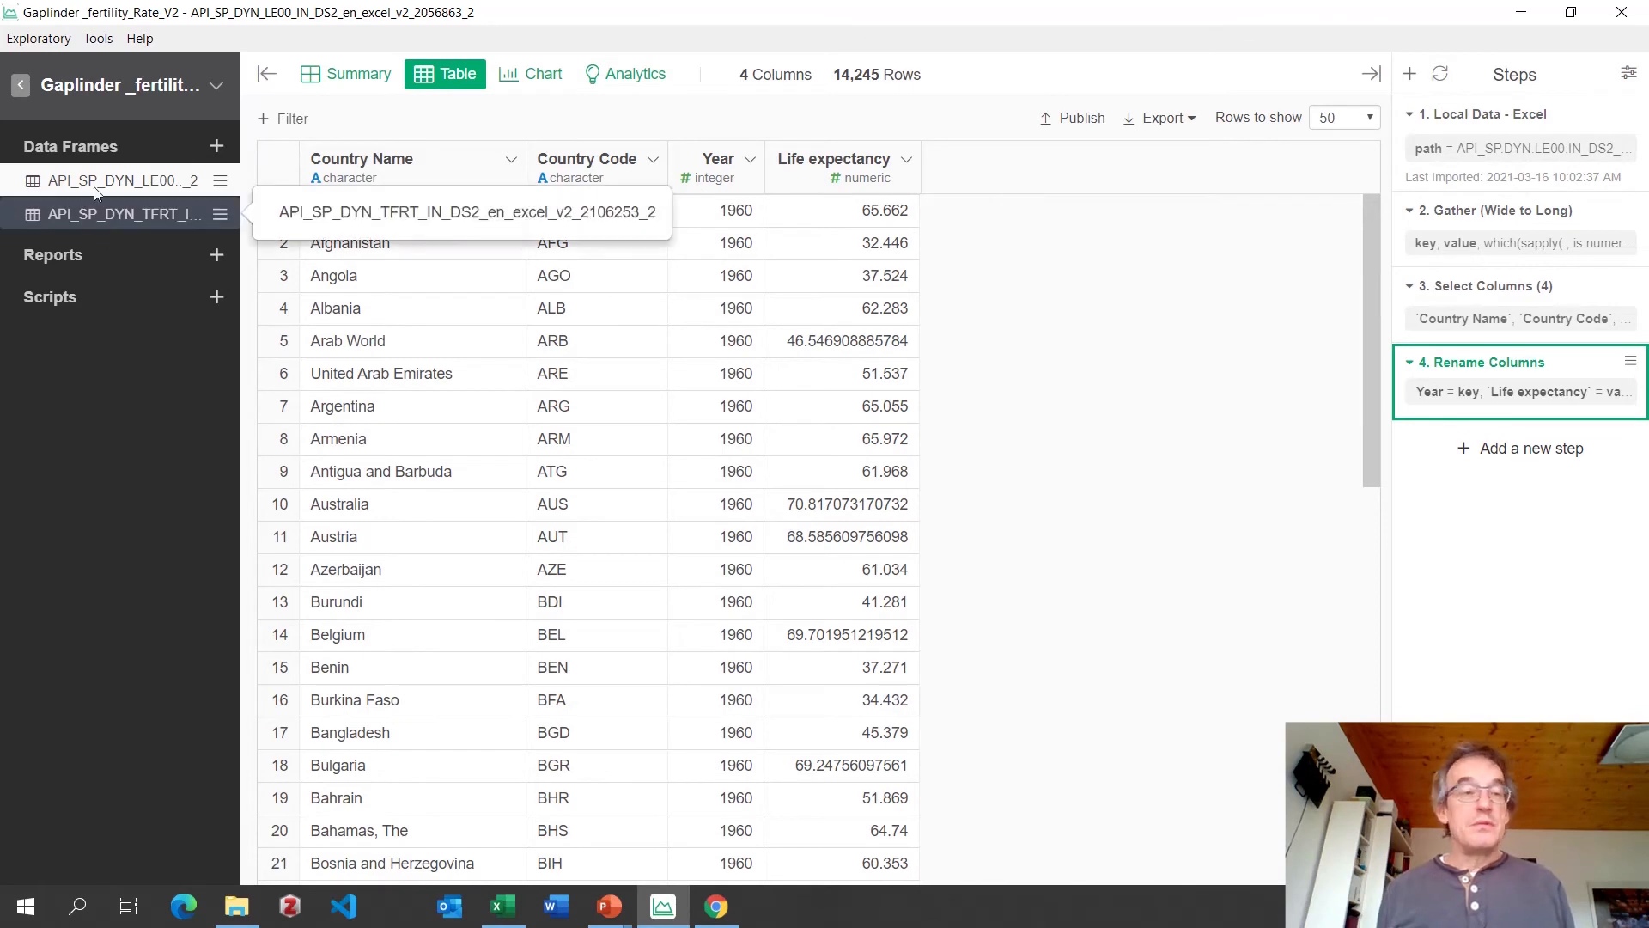
Import a local Excel file as another data frame, choosing API_SP.POP.TOTL_DS2_en_excel_v2_2106205 (2).xls from the ccdl folder.
left_click(219, 148)
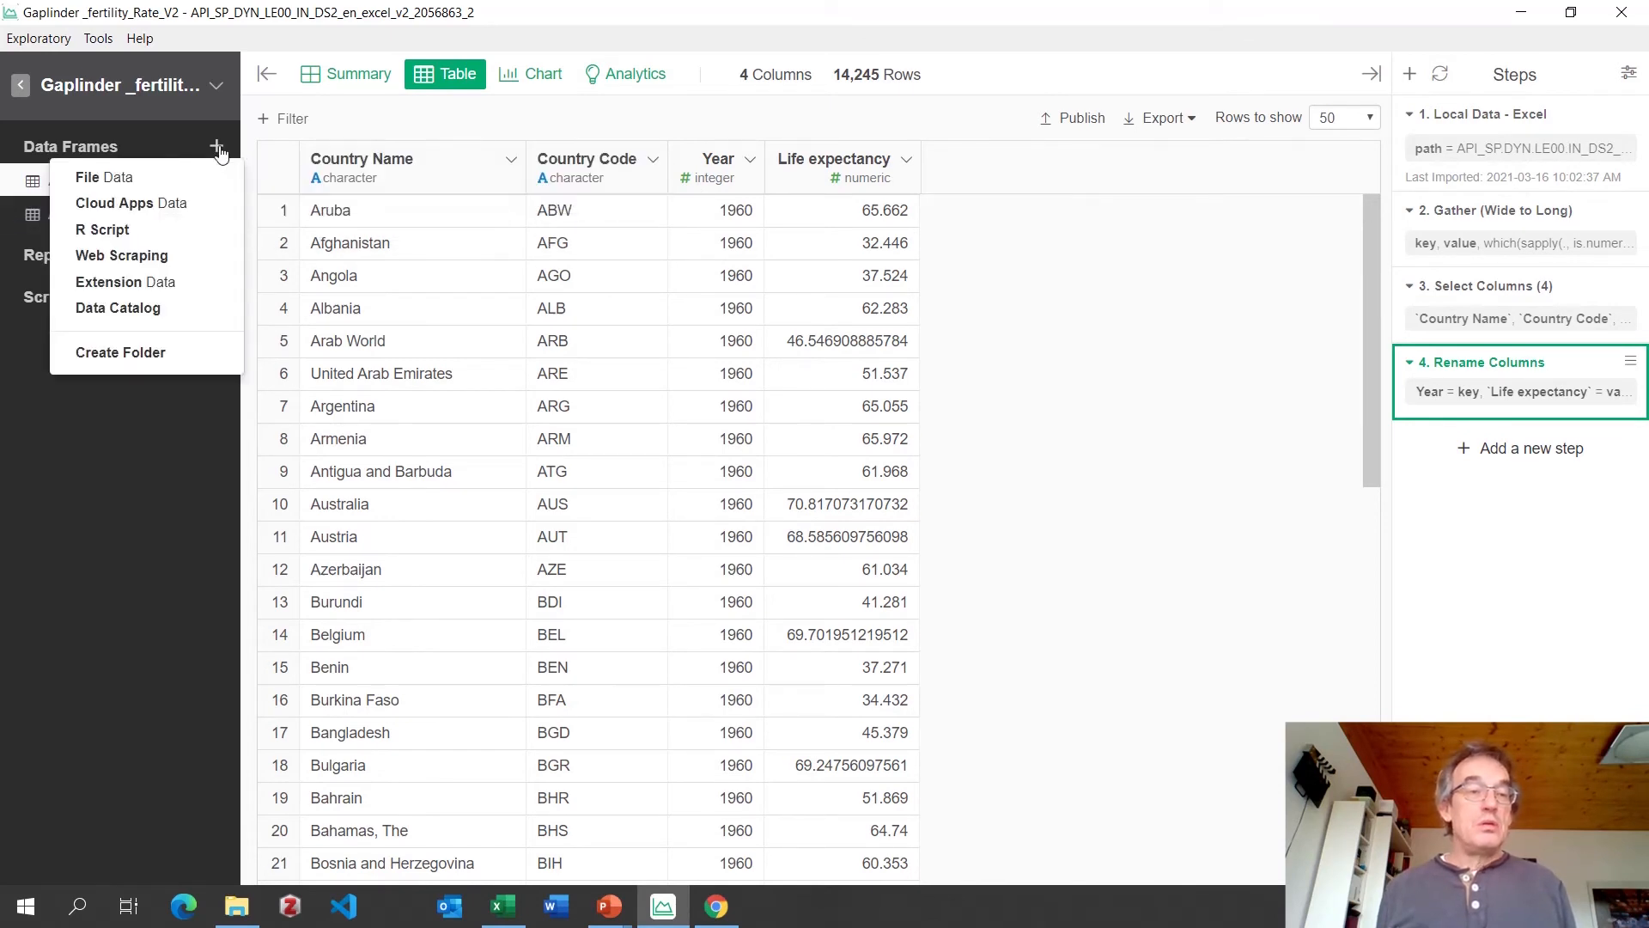
left_click(142, 180)
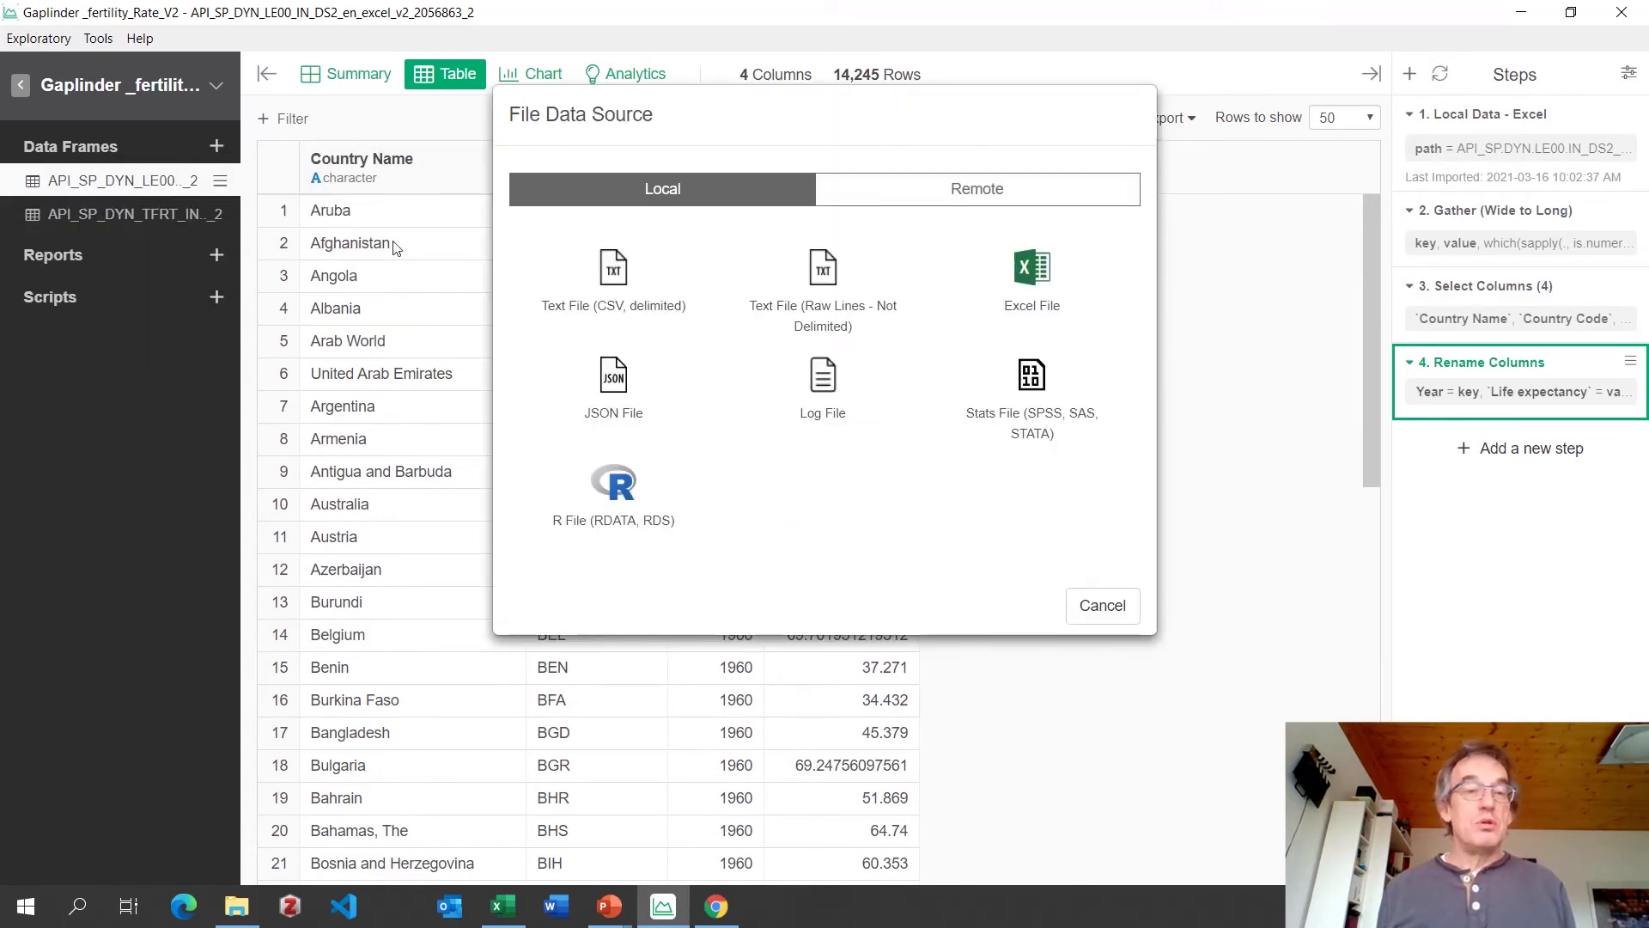
left_click(1038, 300)
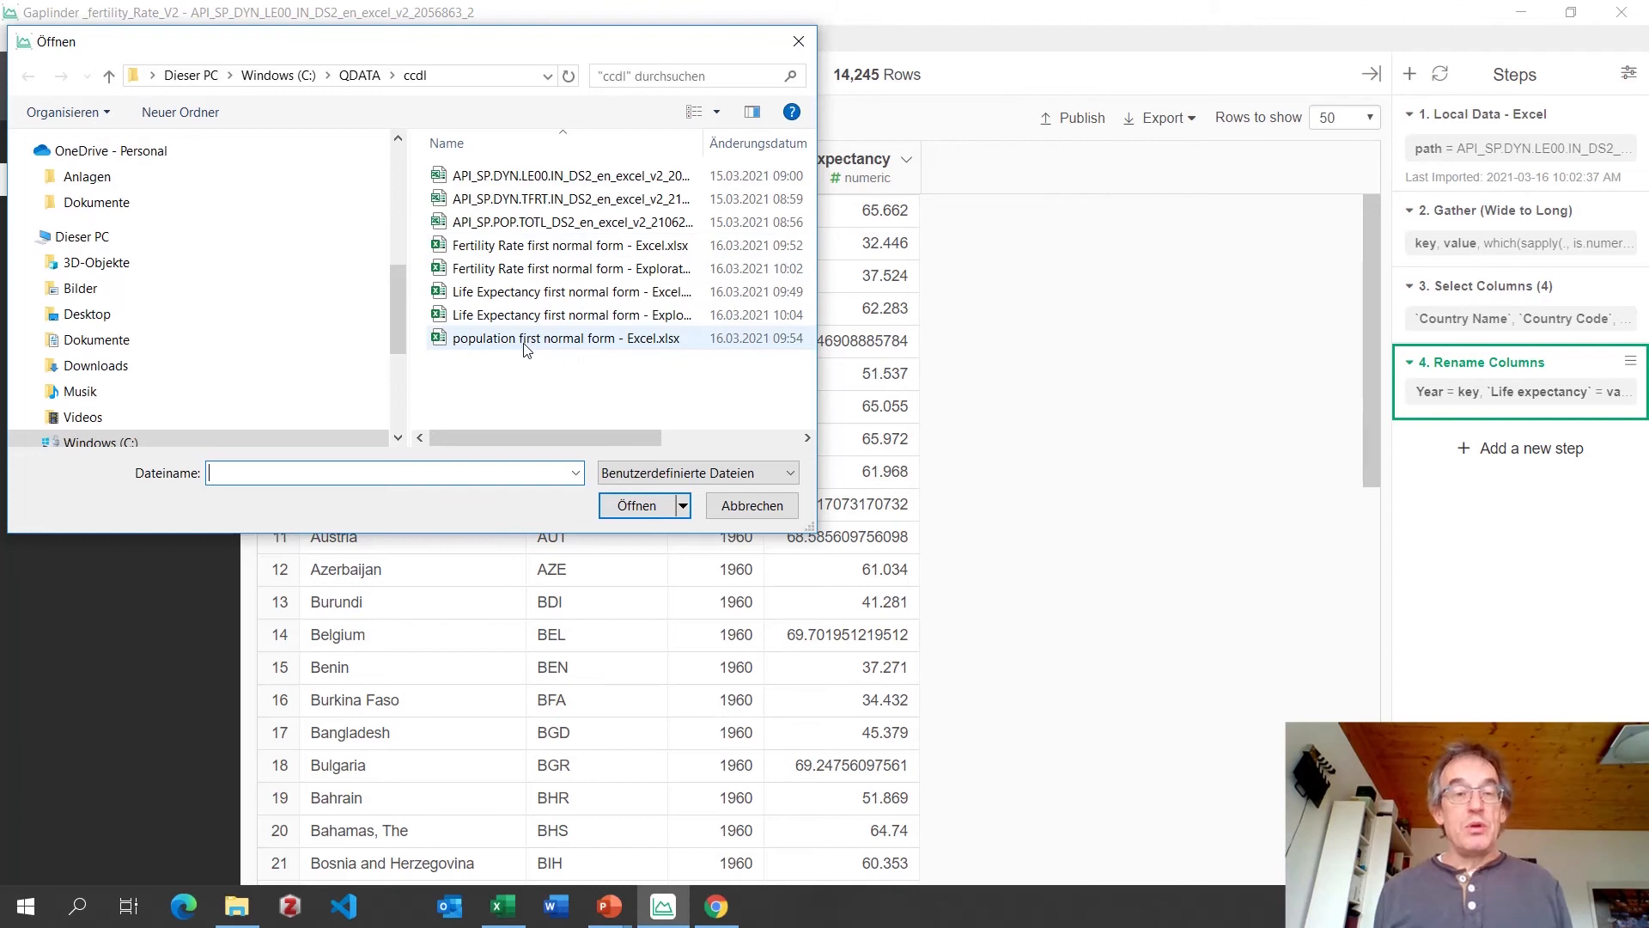
left_click(522, 225)
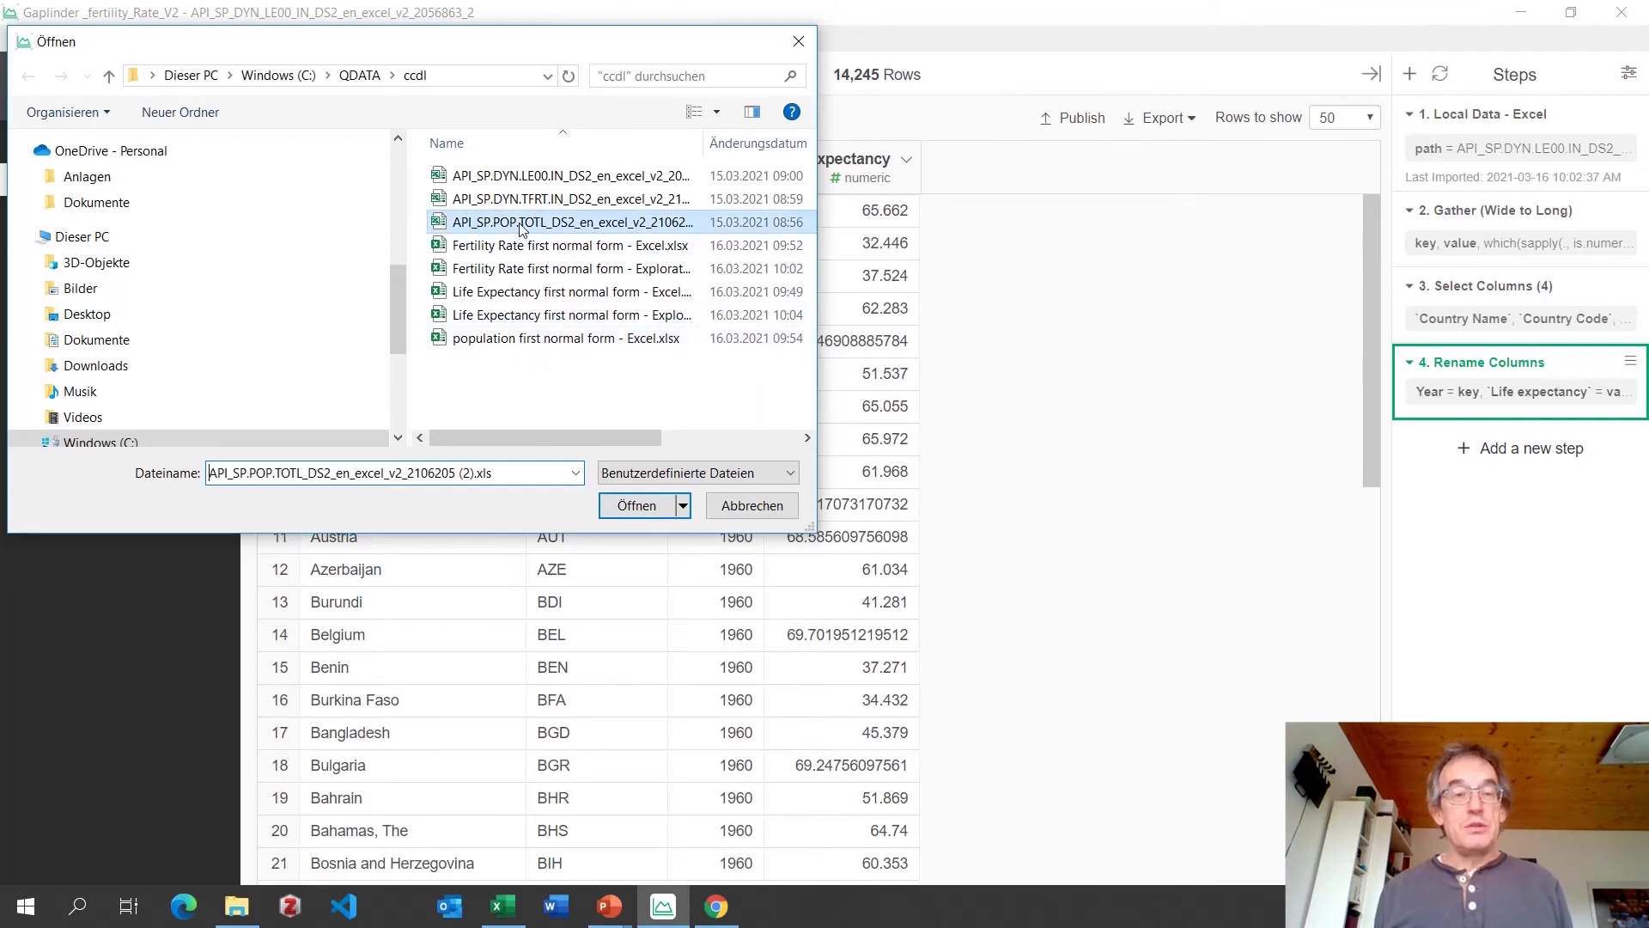
left_click(628, 506)
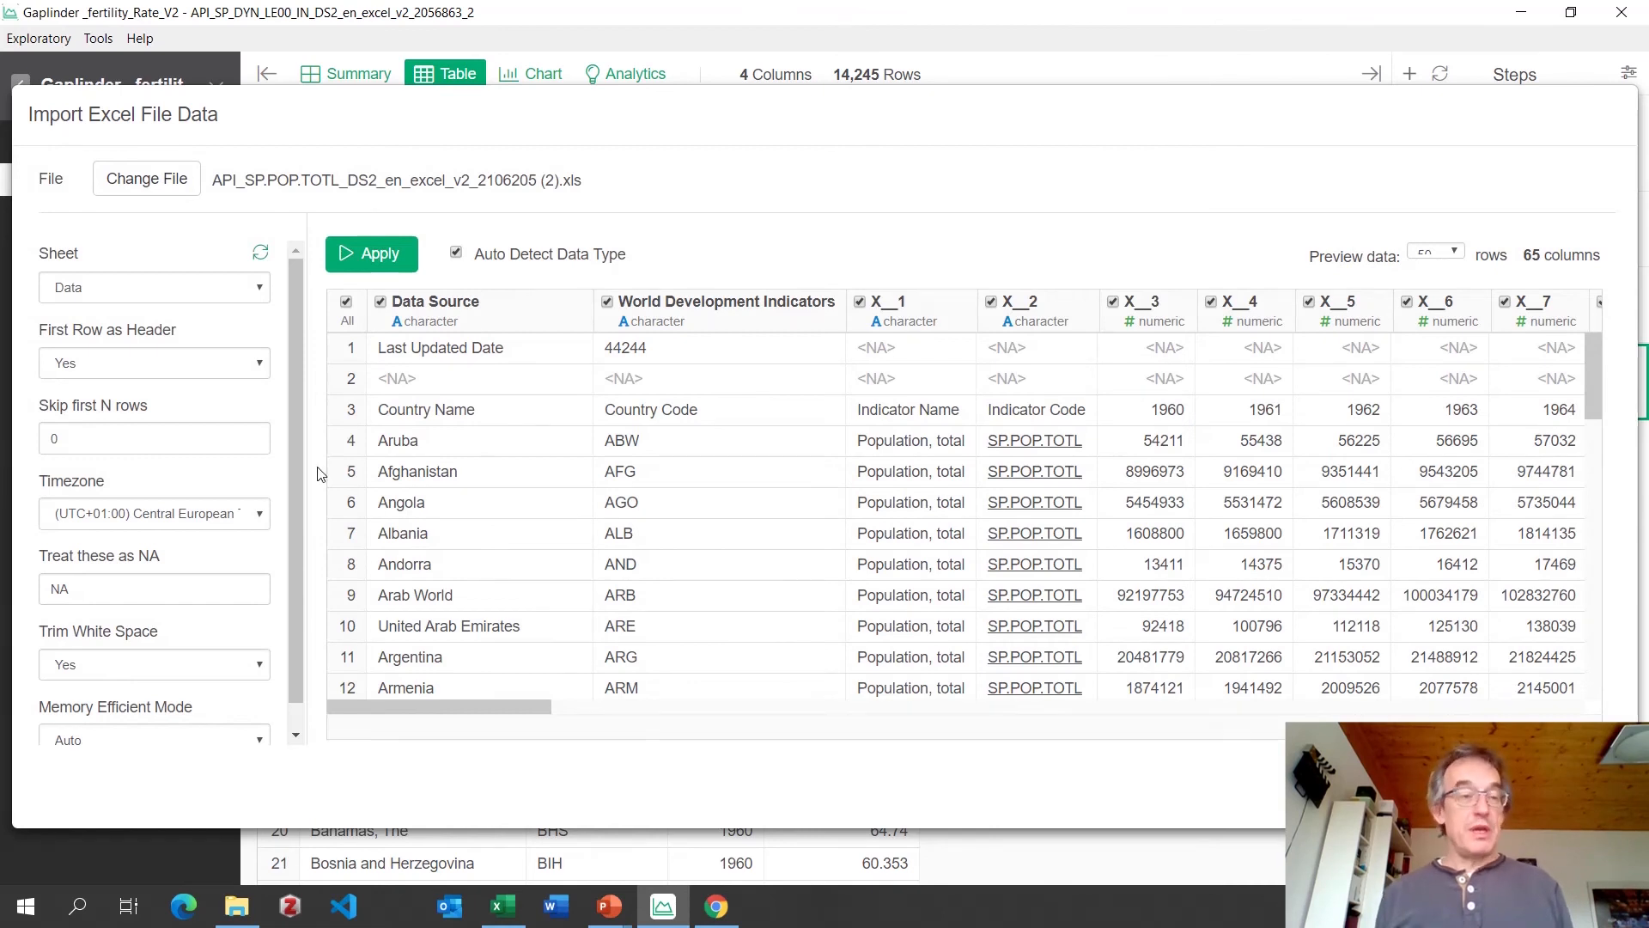
Skip the first 2 rows of the population sheet, apply this to the preview and create the data frame with the suggested name.
left_click(124, 441)
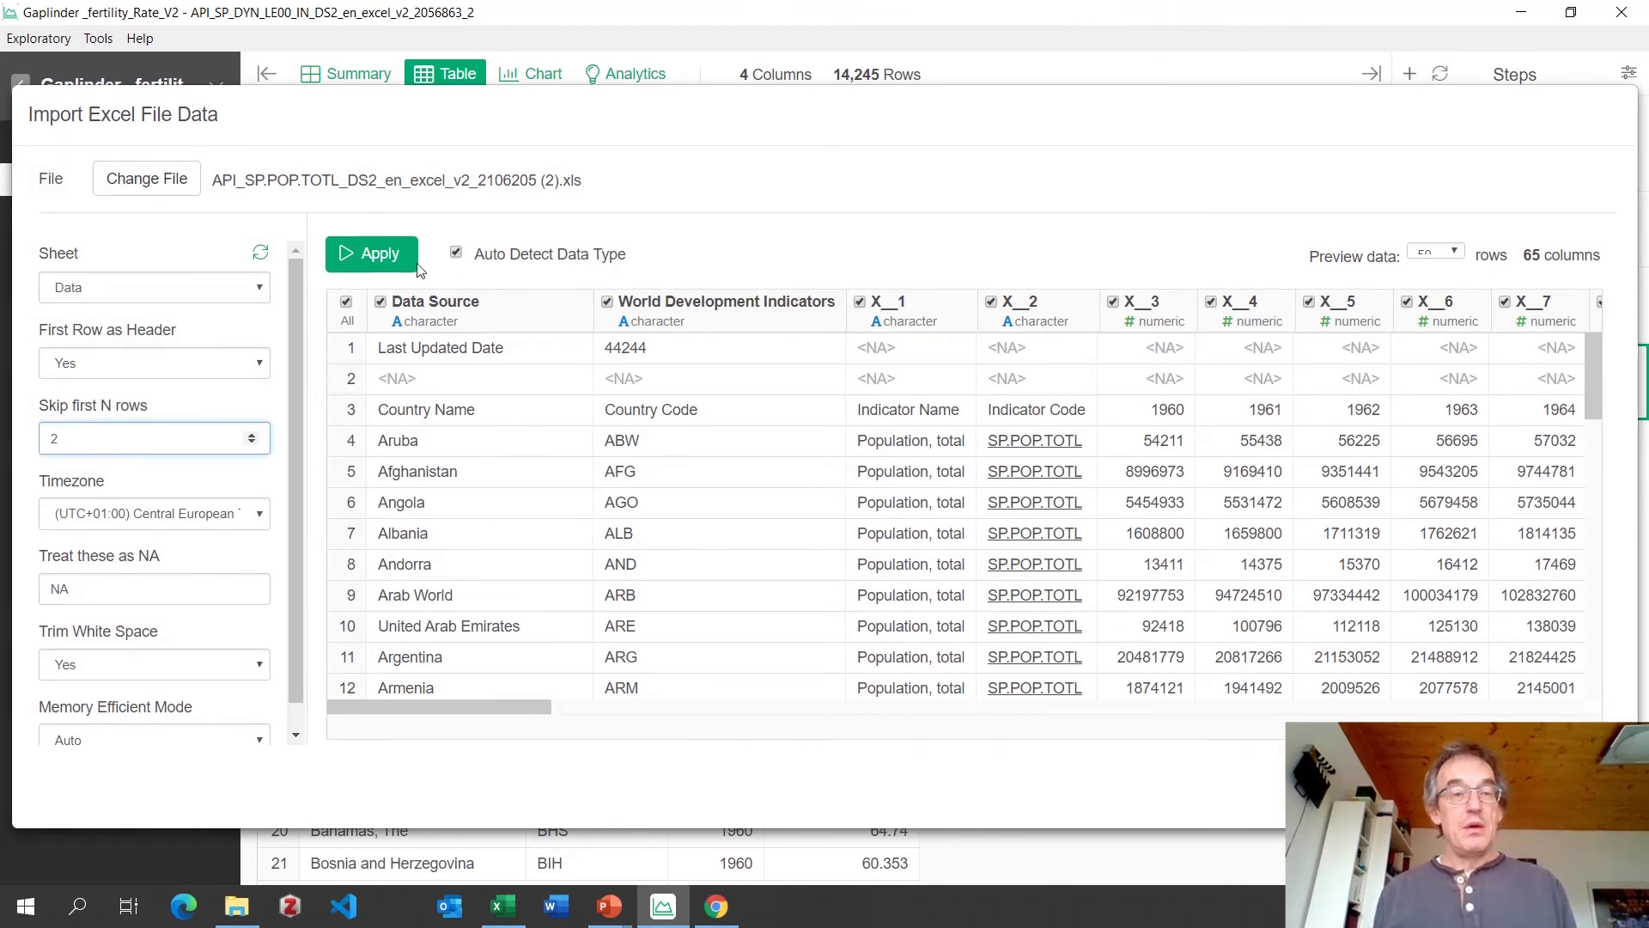
left_click(378, 256)
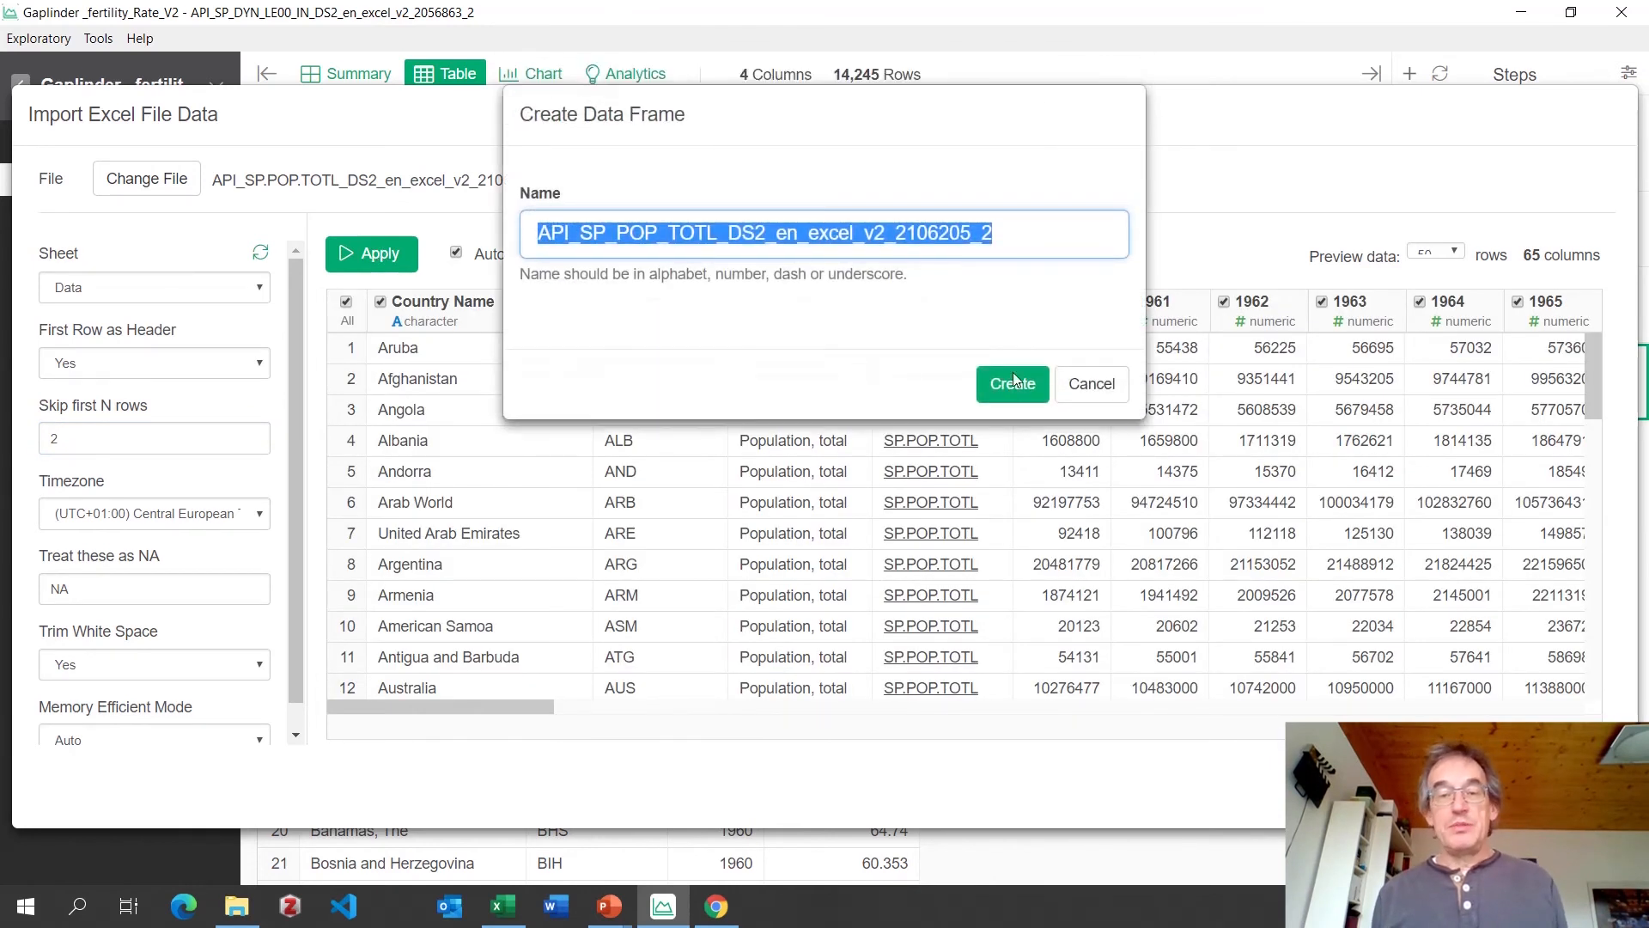
left_click(1013, 383)
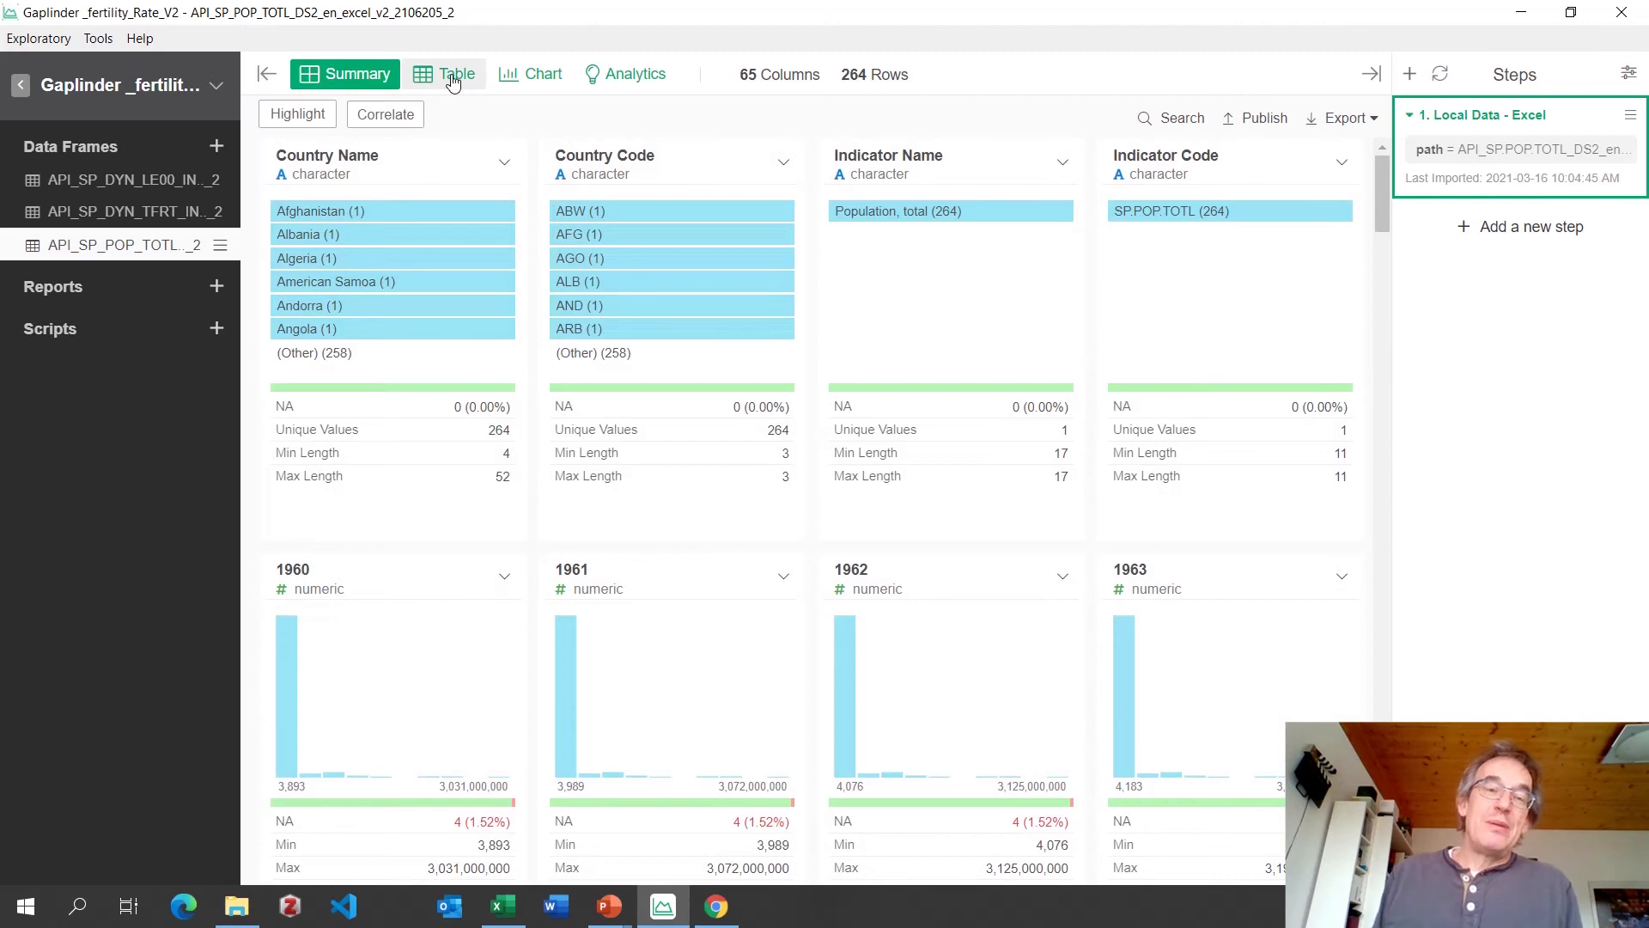
Show the population data as a table and gather all numeric columns from wide to long with the default key and value names.
left_click(453, 82)
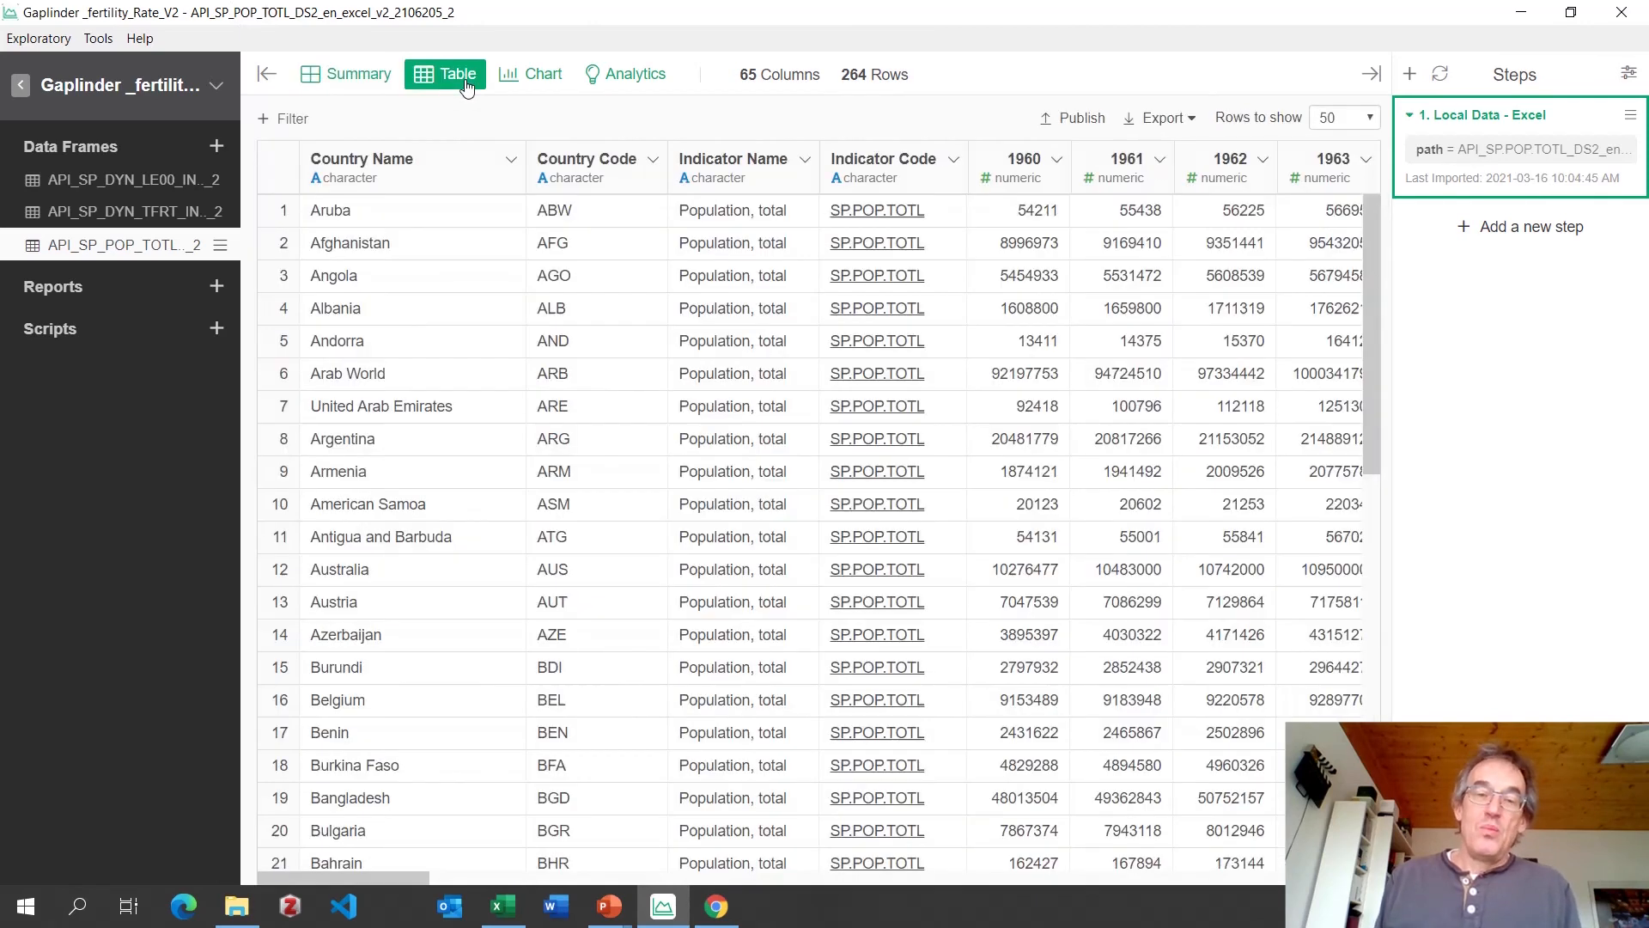
left_click(1508, 227)
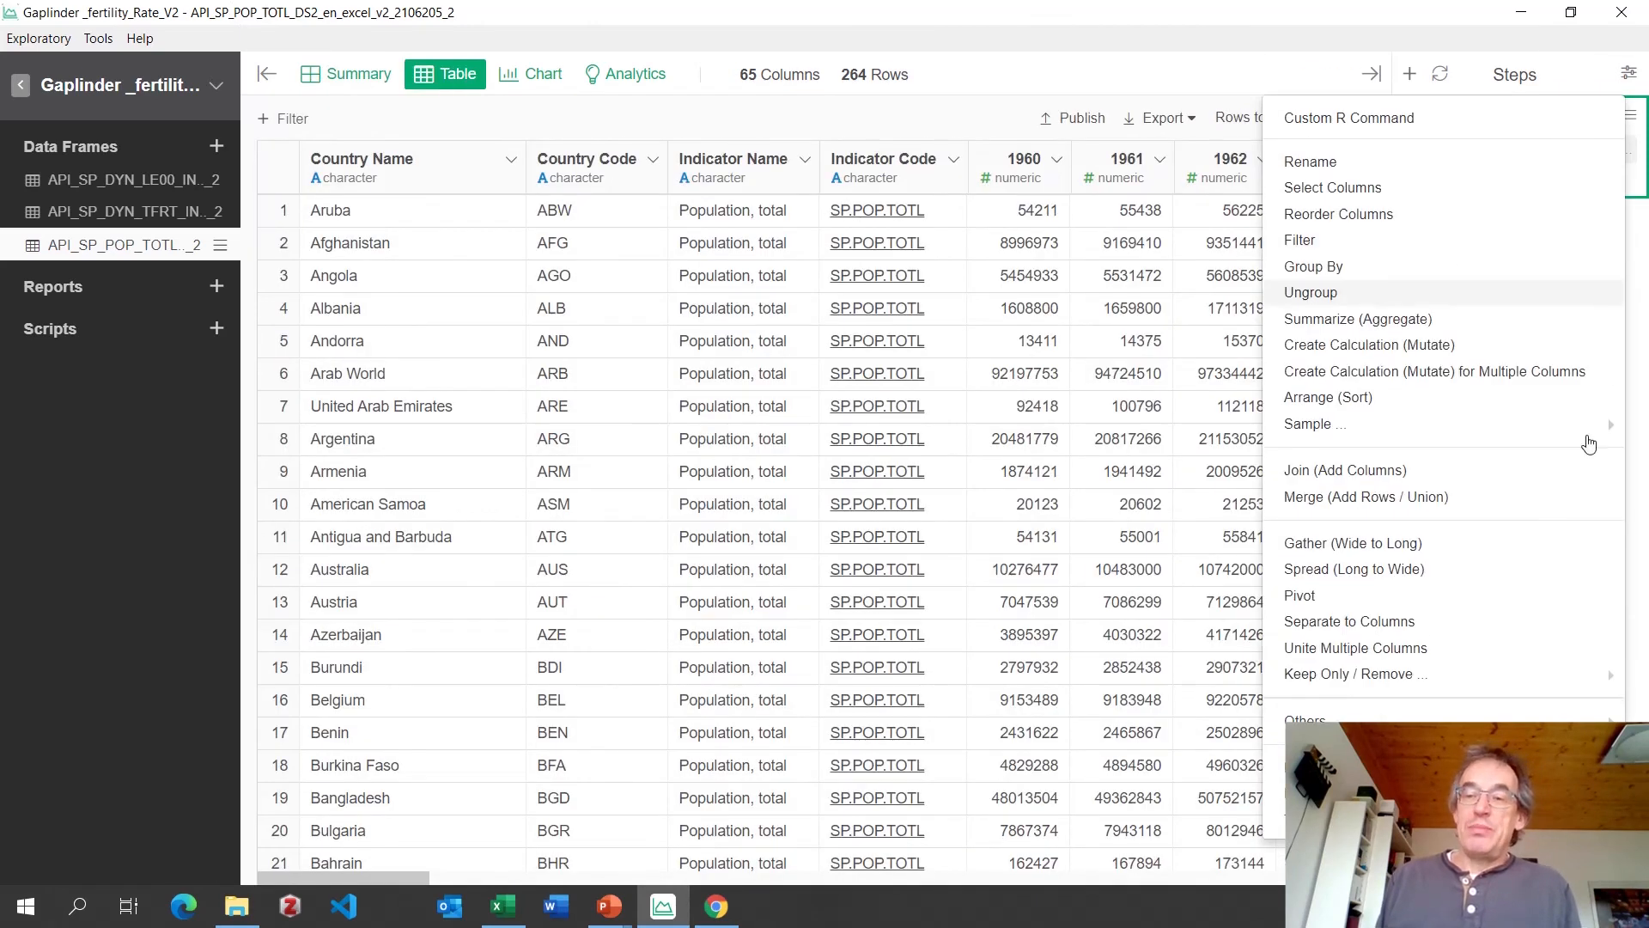
left_click(1327, 550)
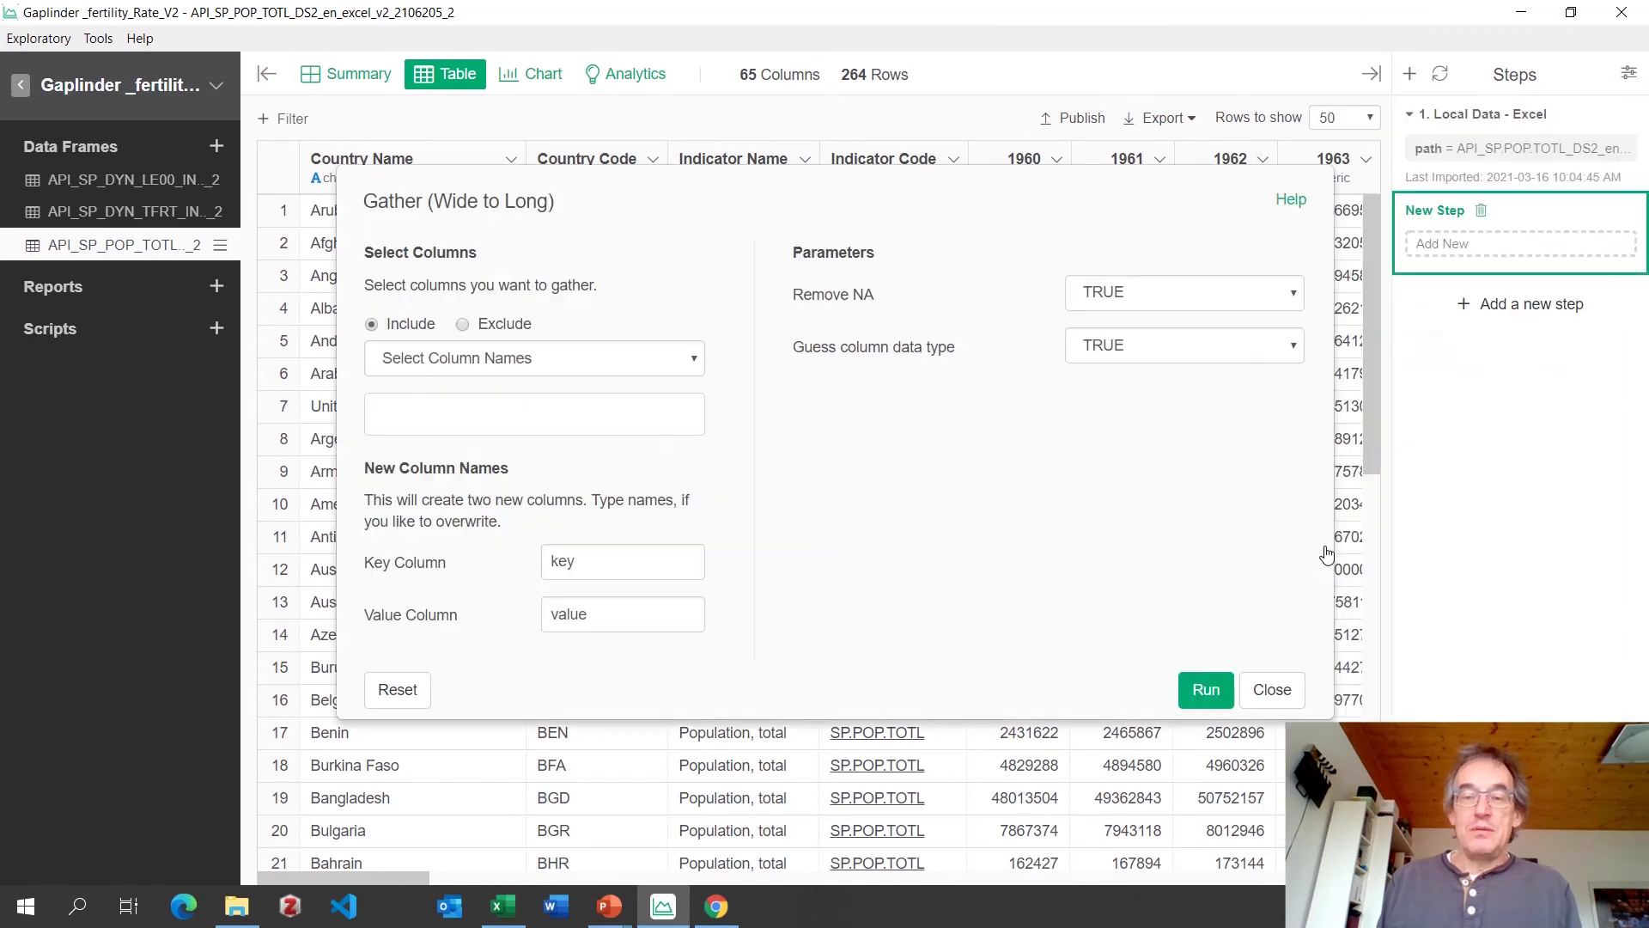
left_click(696, 368)
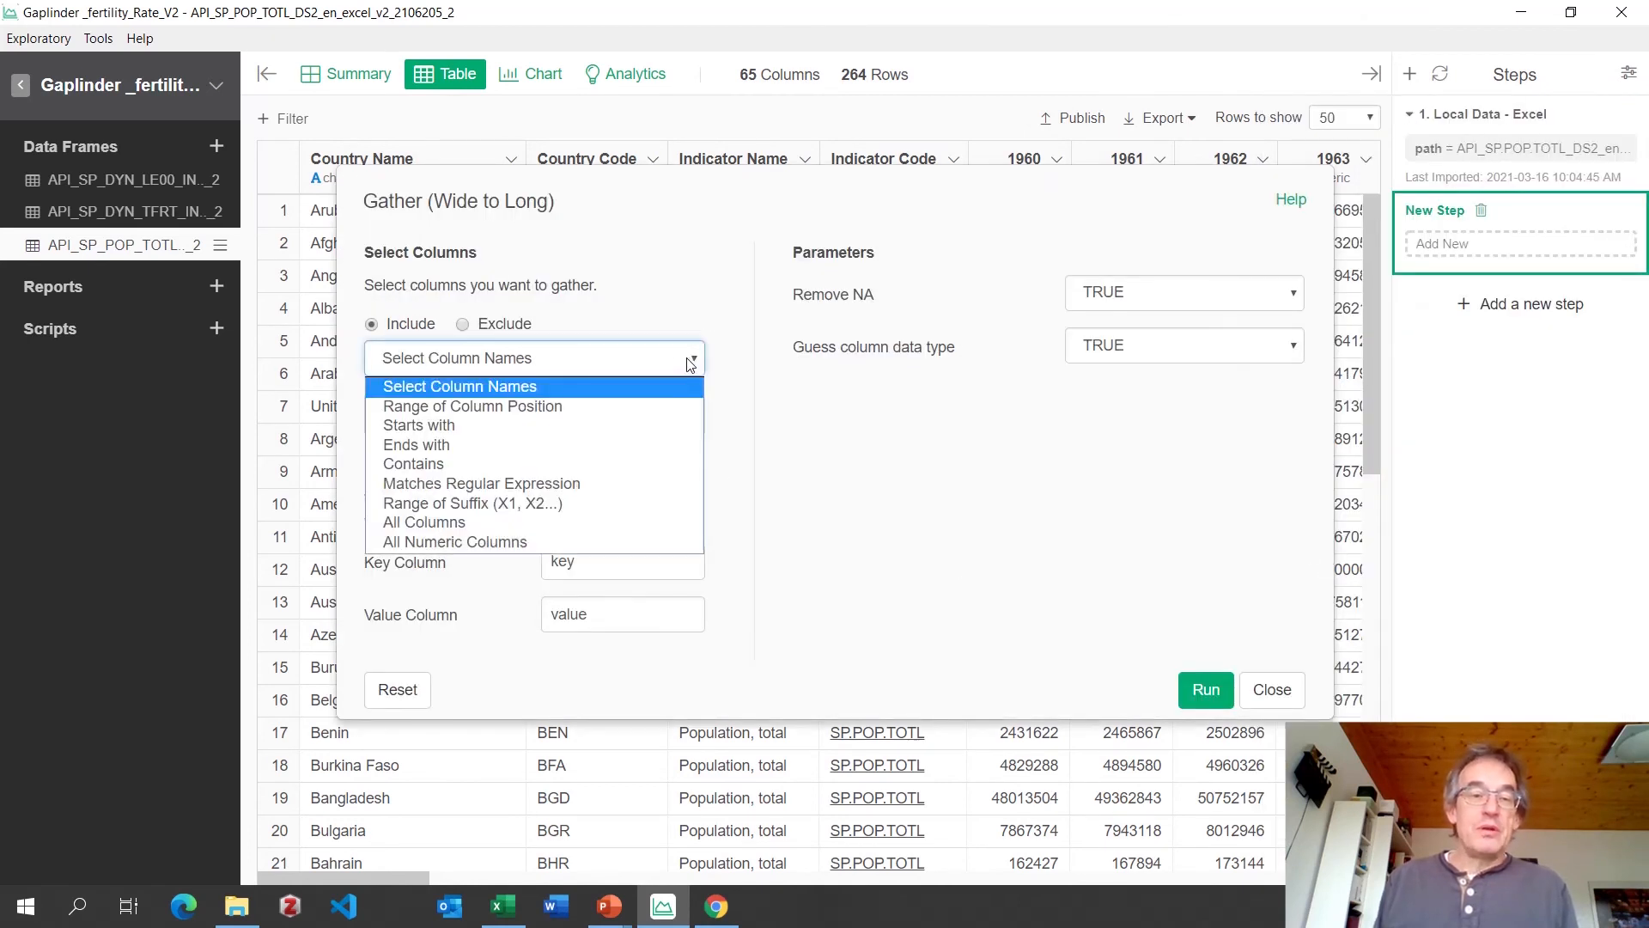
left_click(455, 547)
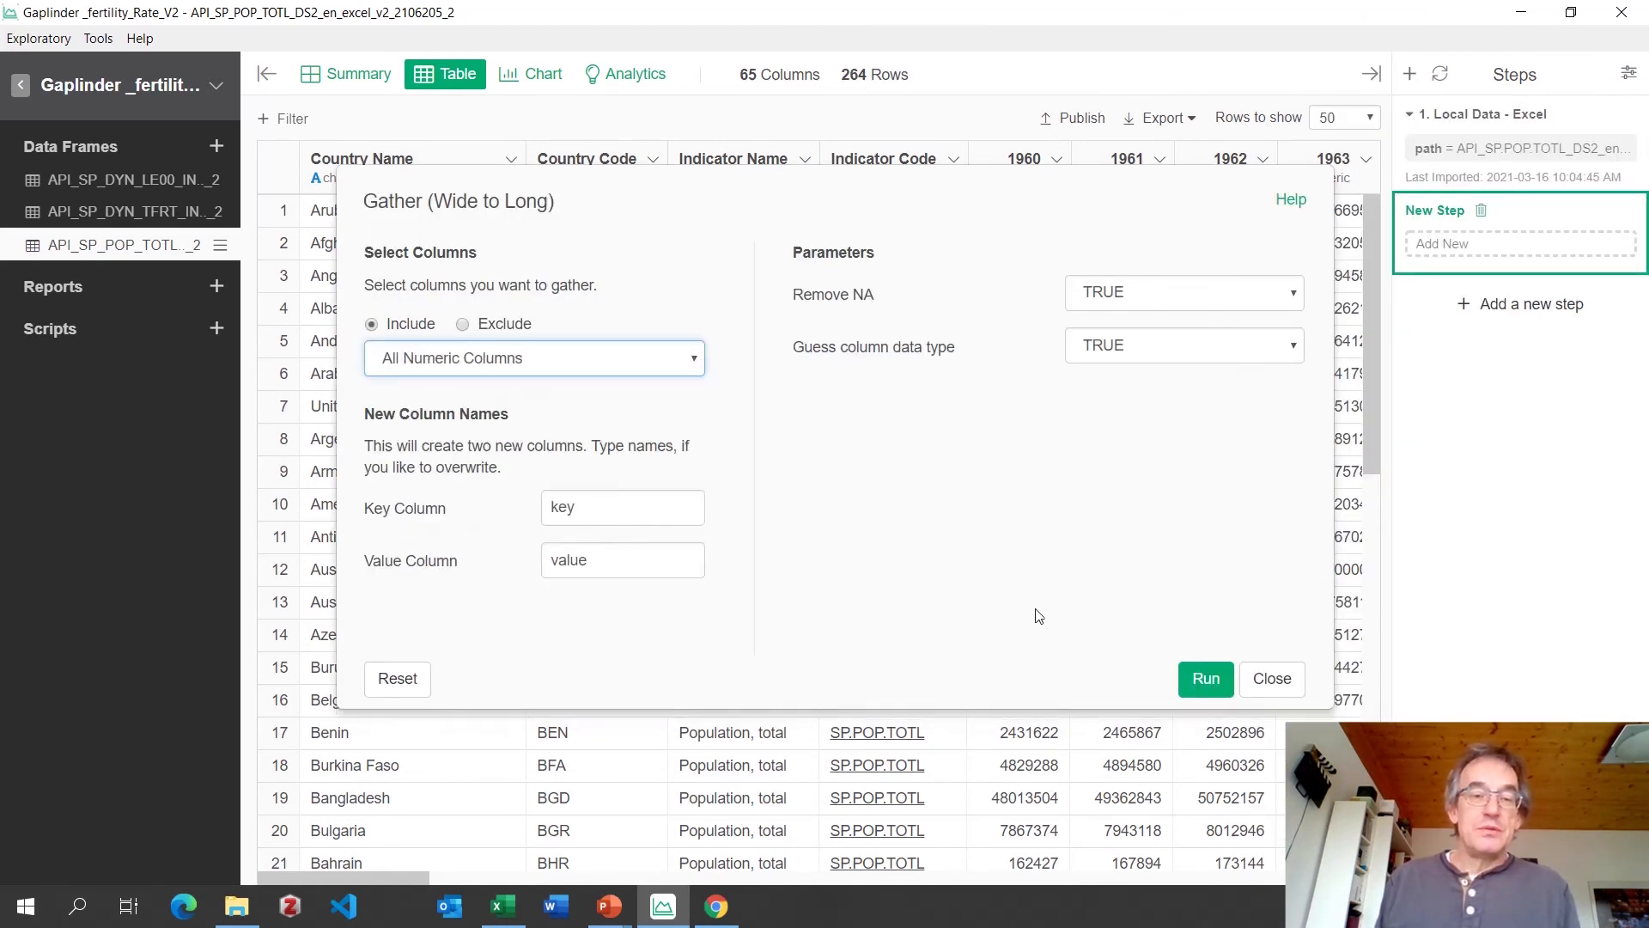
left_click(1205, 679)
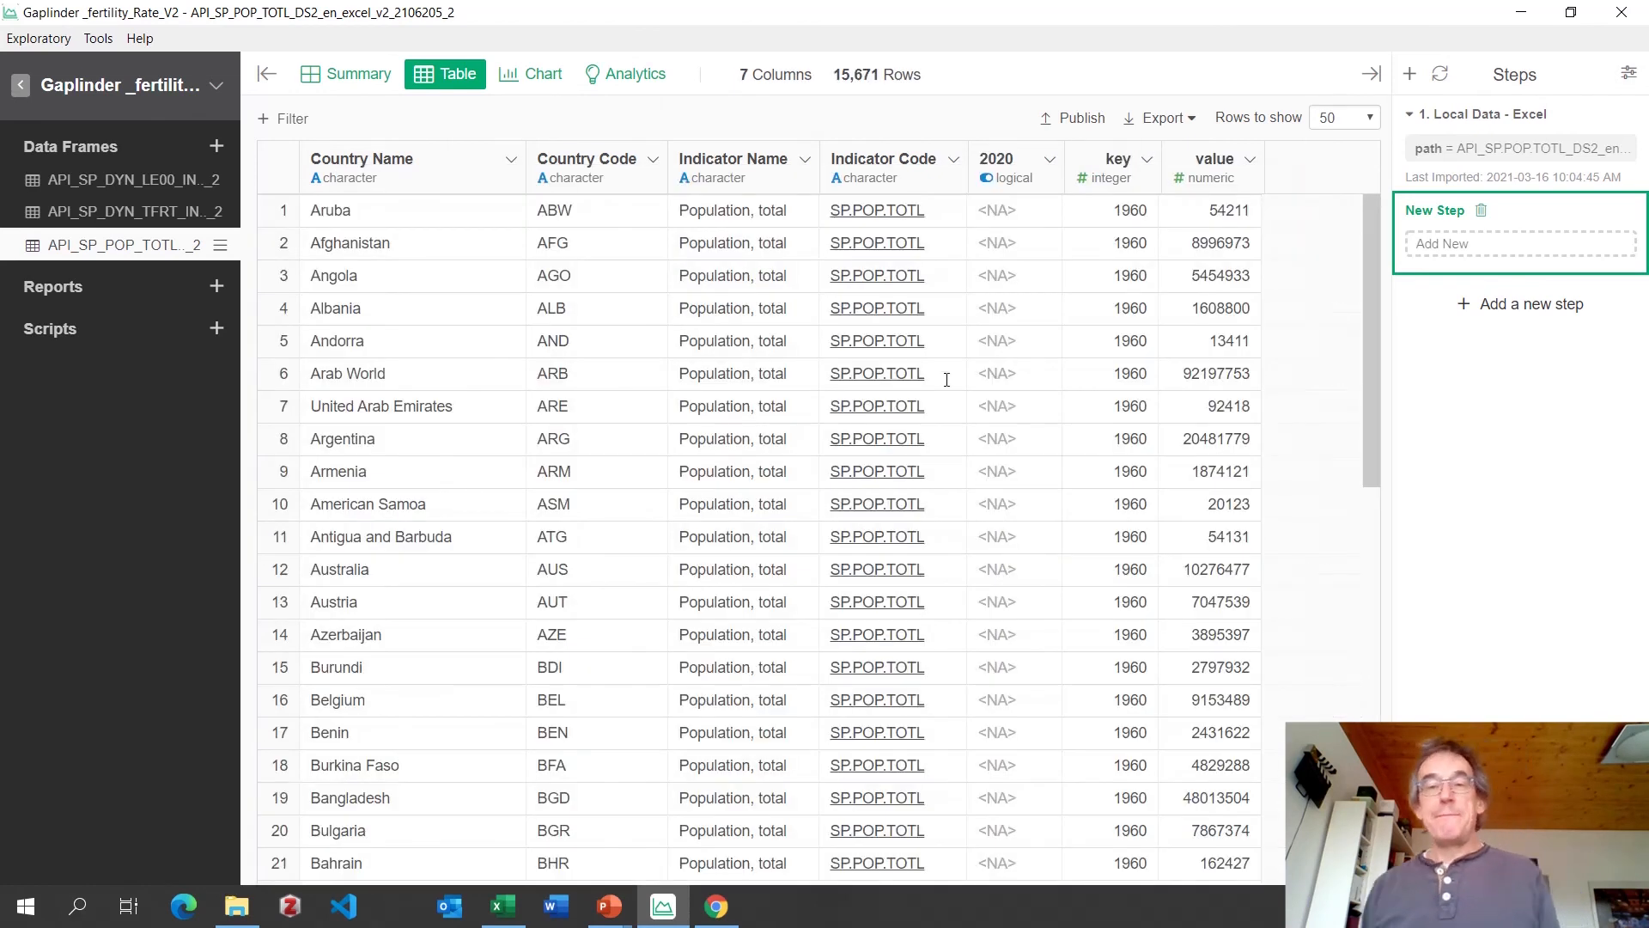
Add a column selection step that keeps only Country Name, Country Code, key and value in the population data.
left_click(1535, 311)
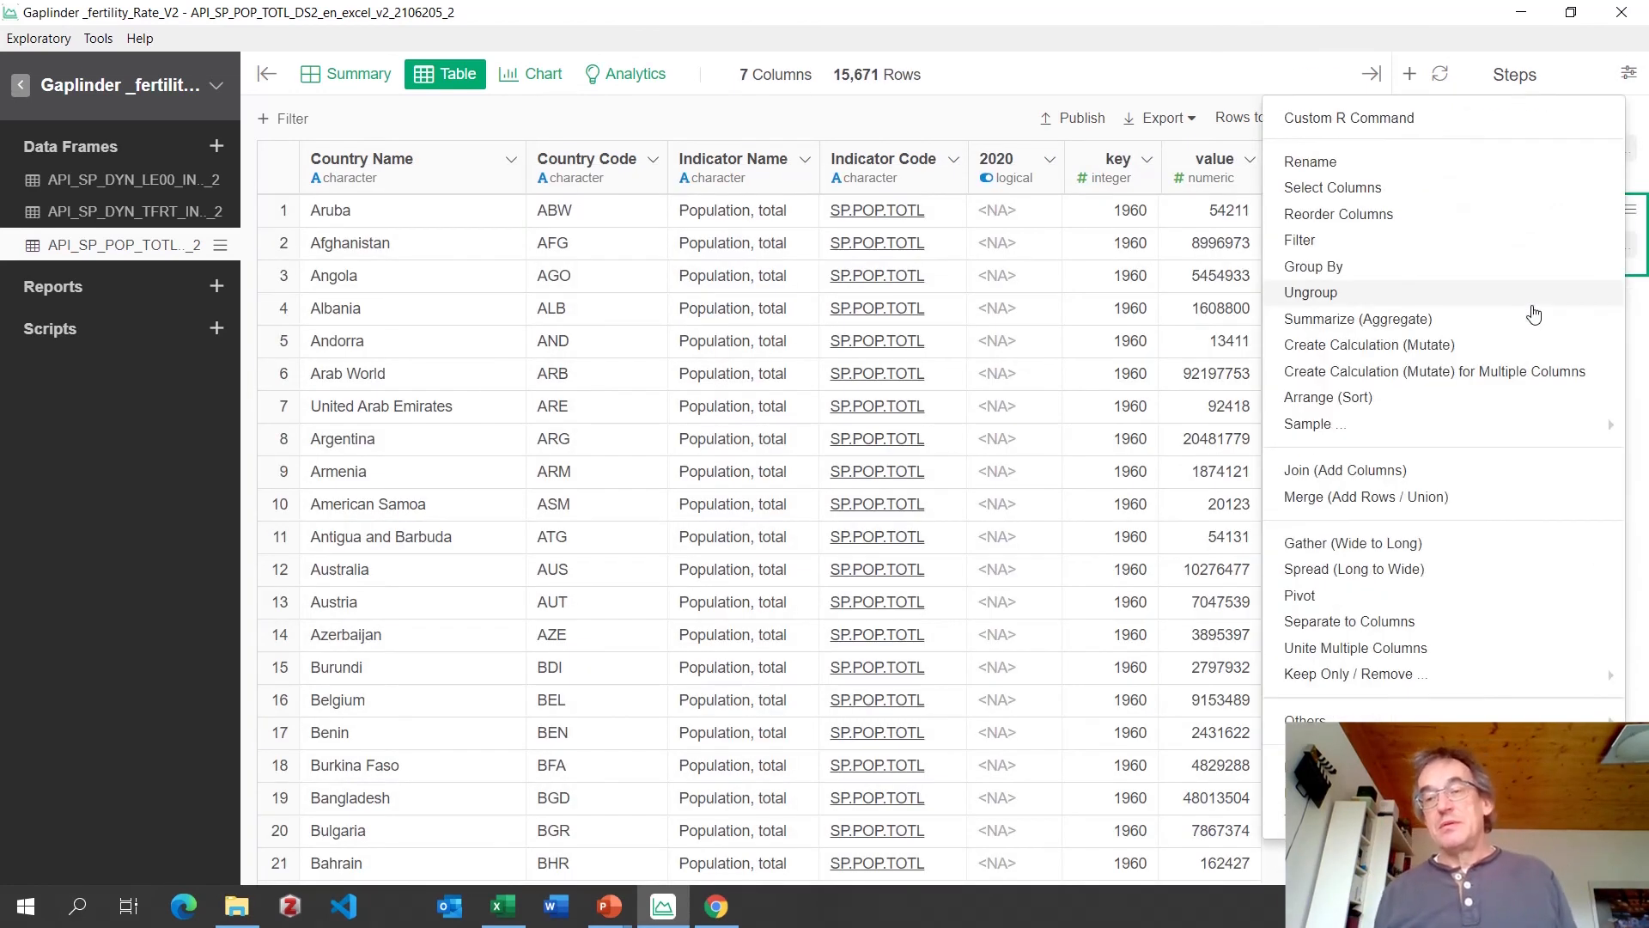
left_click(1331, 188)
left_click(282, 356)
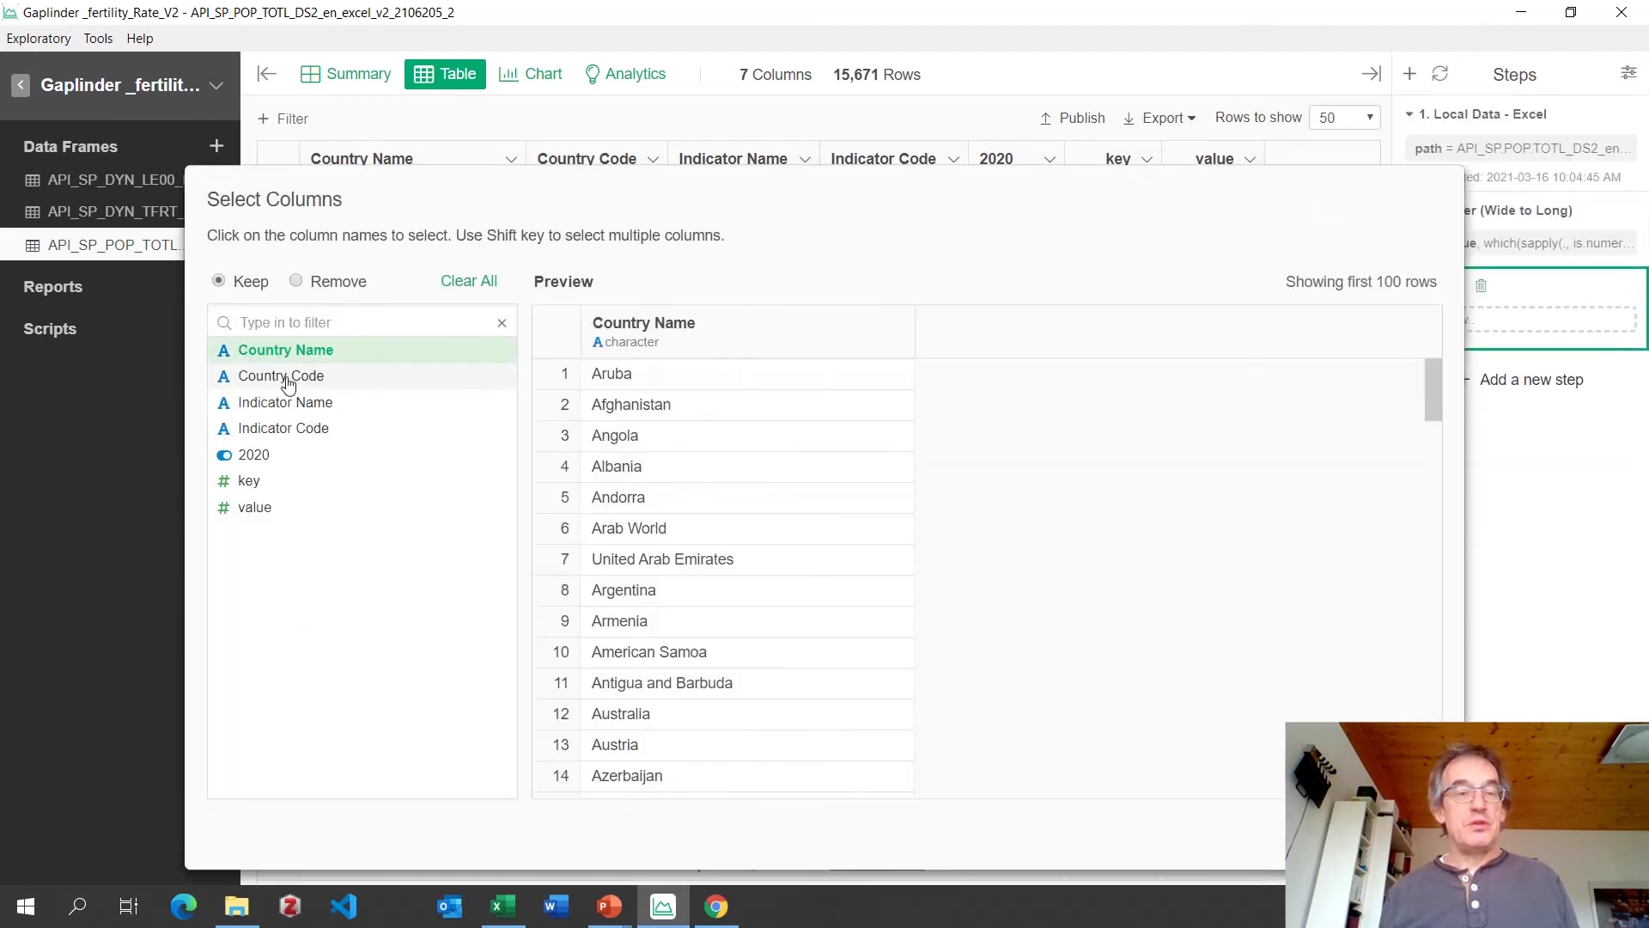
left_click(286, 378)
left_click(248, 480)
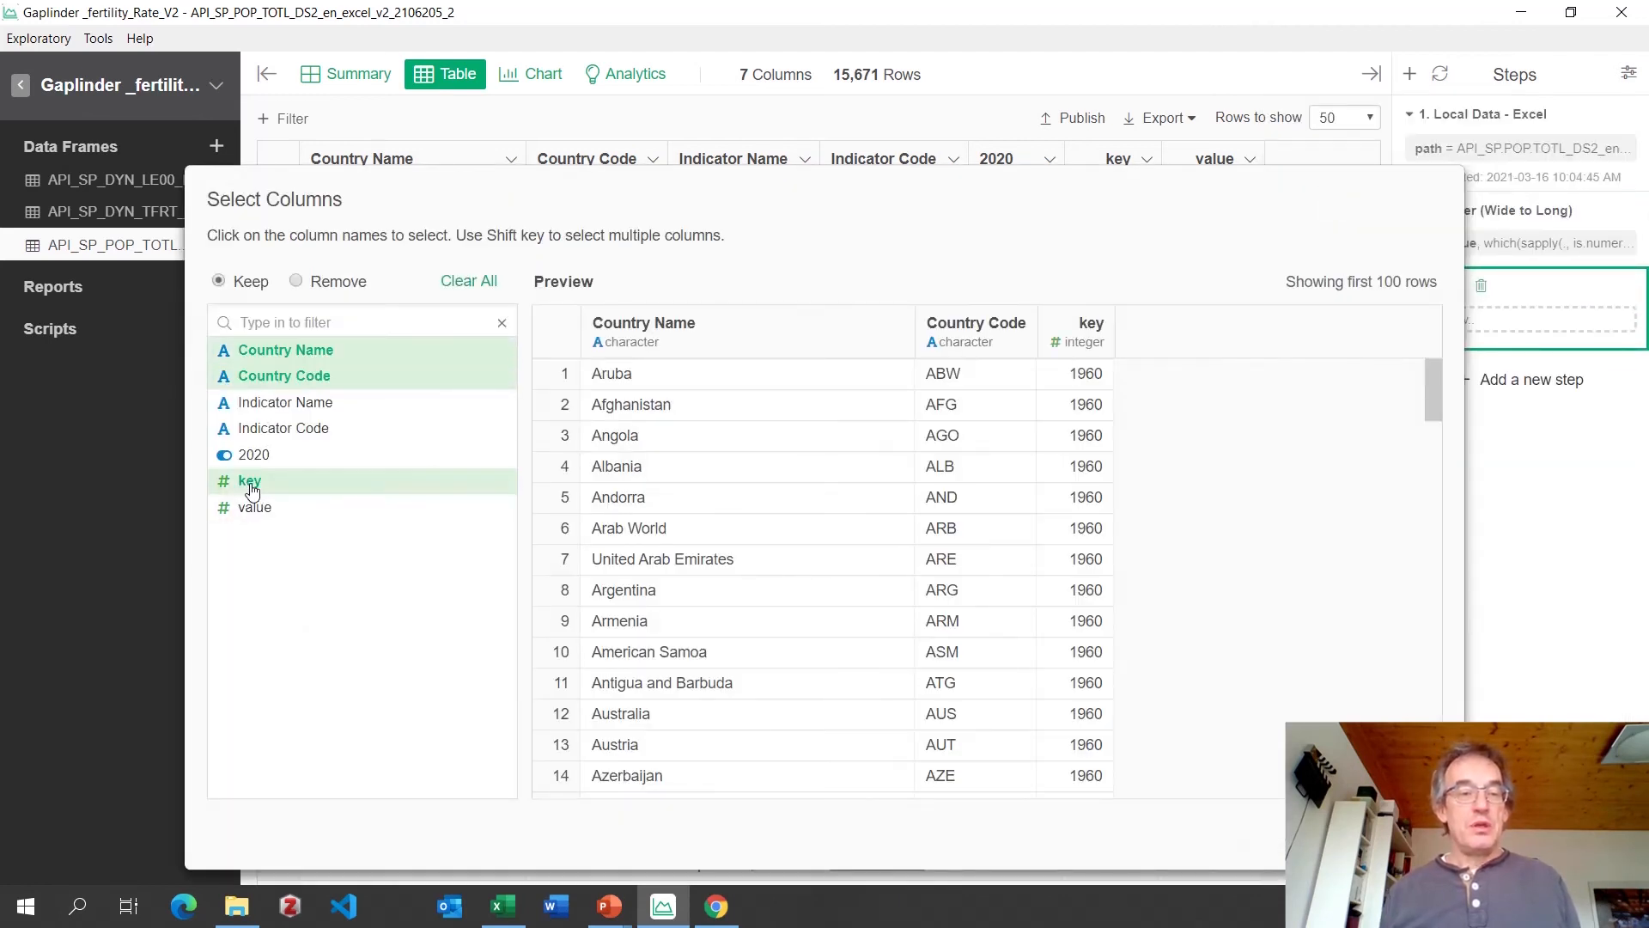
left_click(258, 509)
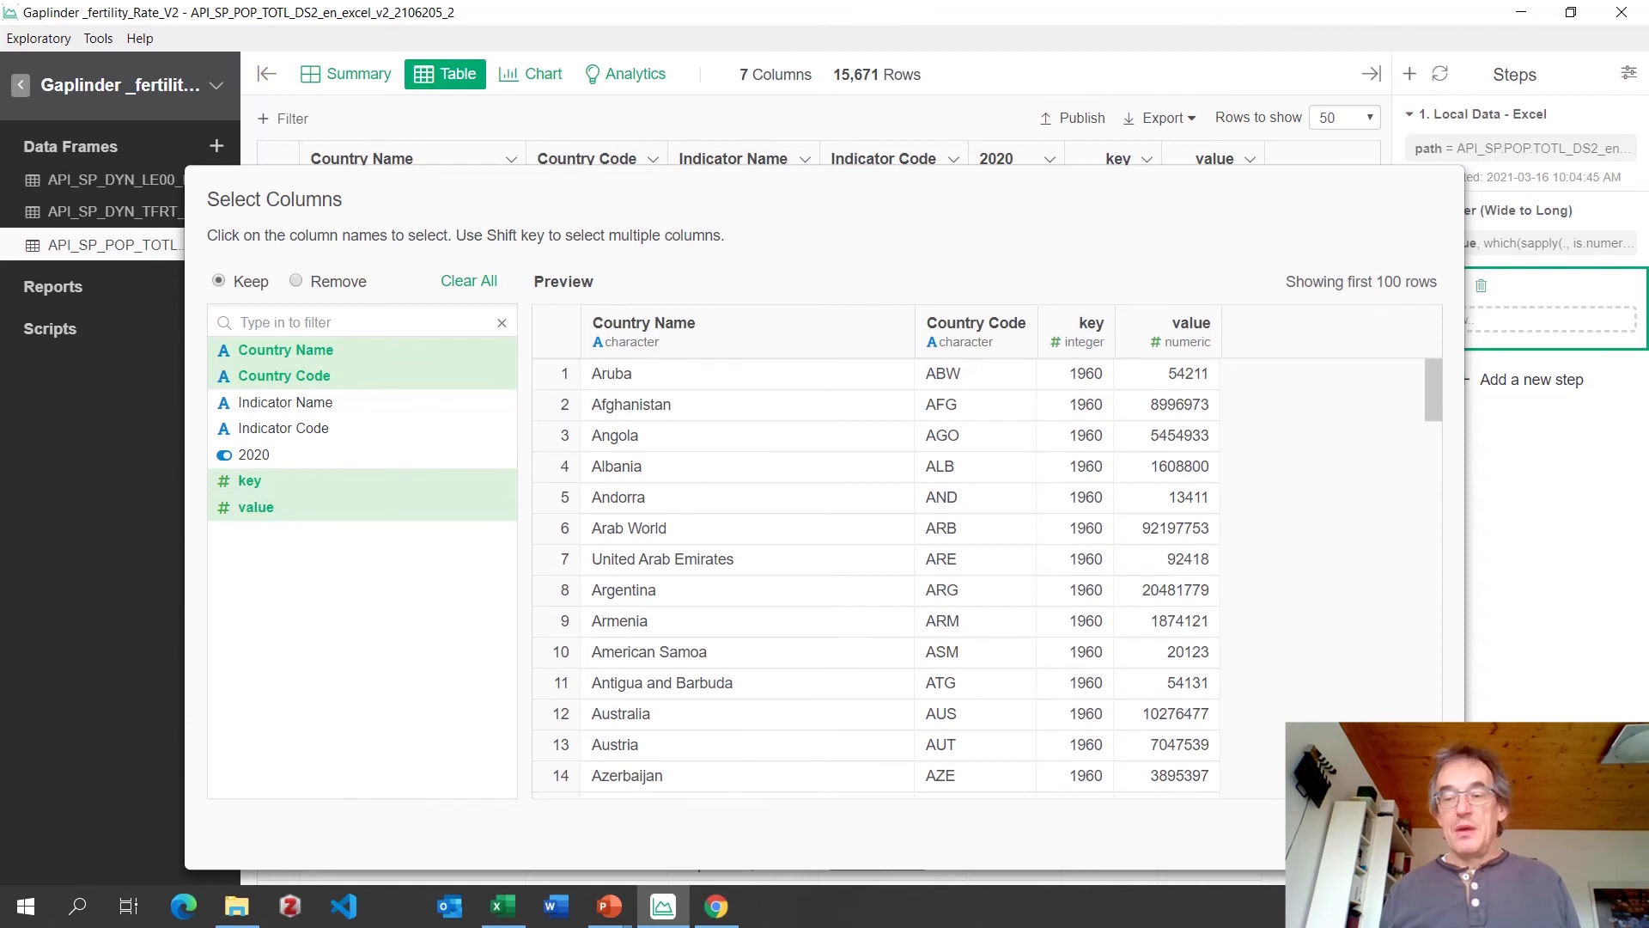
left_click(1400, 837)
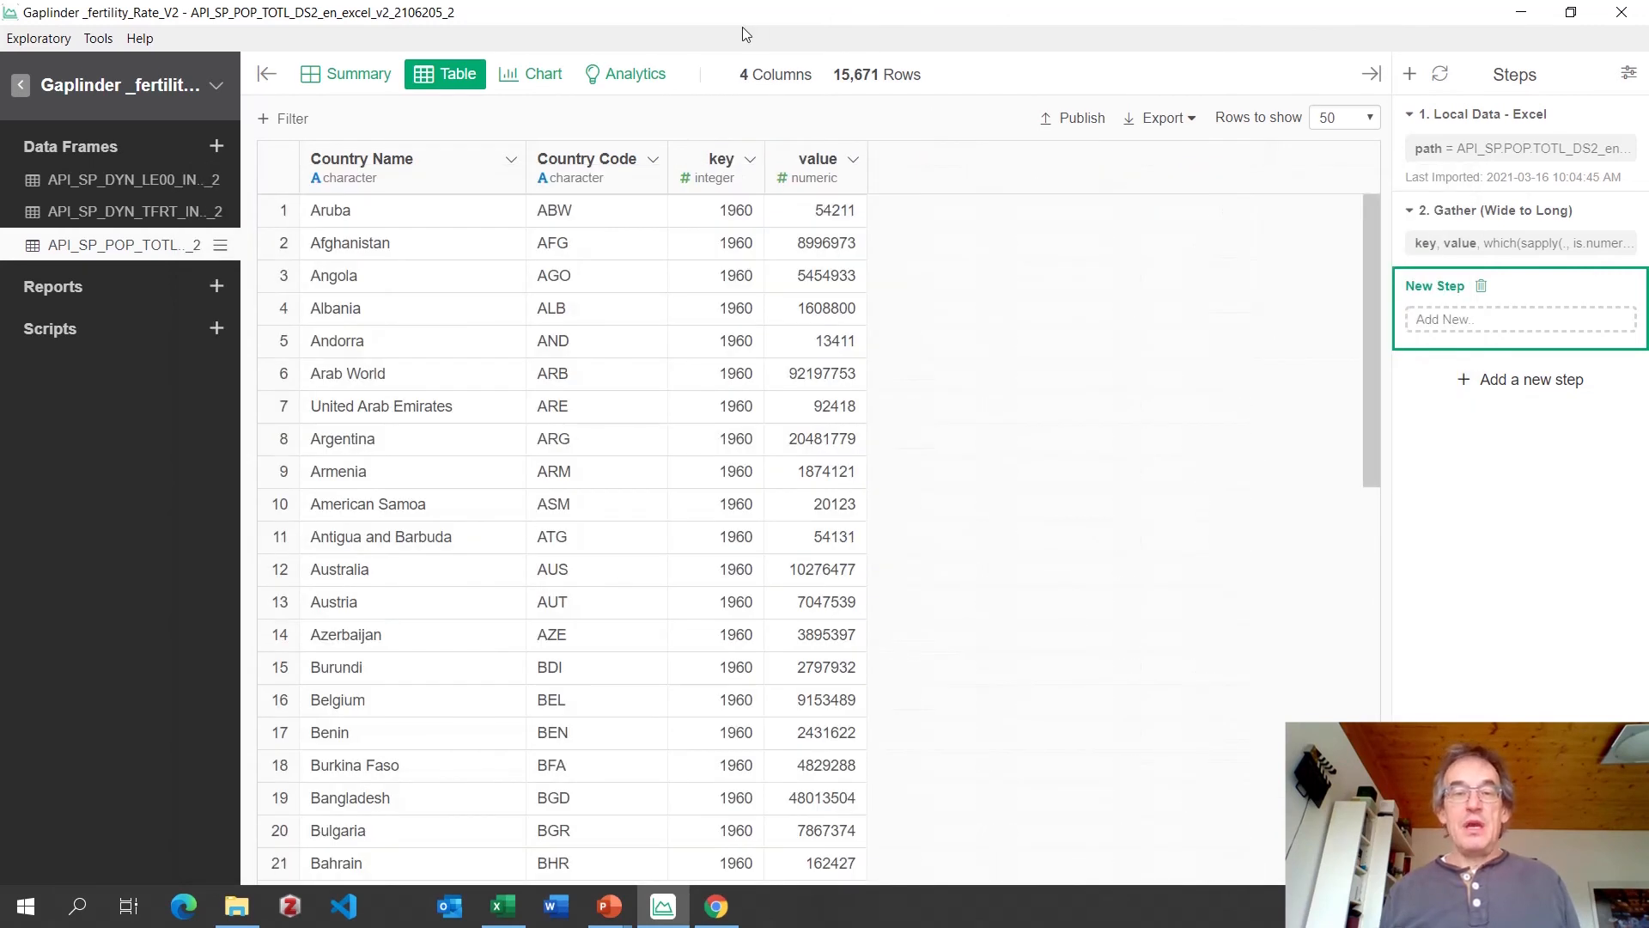
Rename the key column to Year and the value column to population.
left_click(750, 160)
left_click(769, 191)
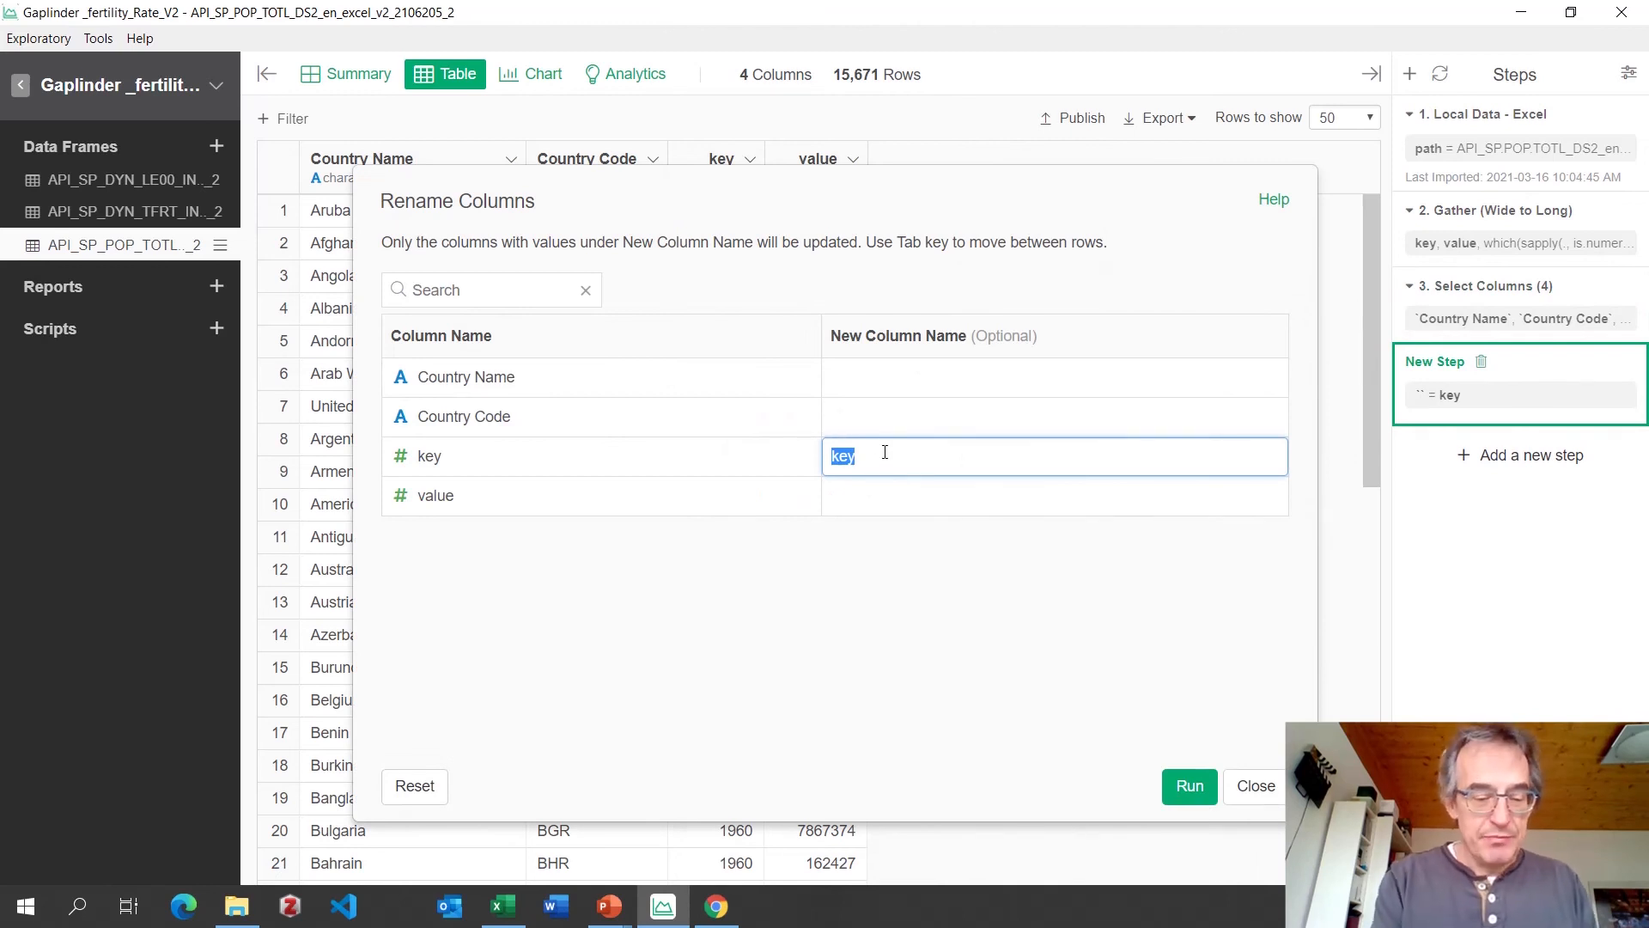
type("Year")
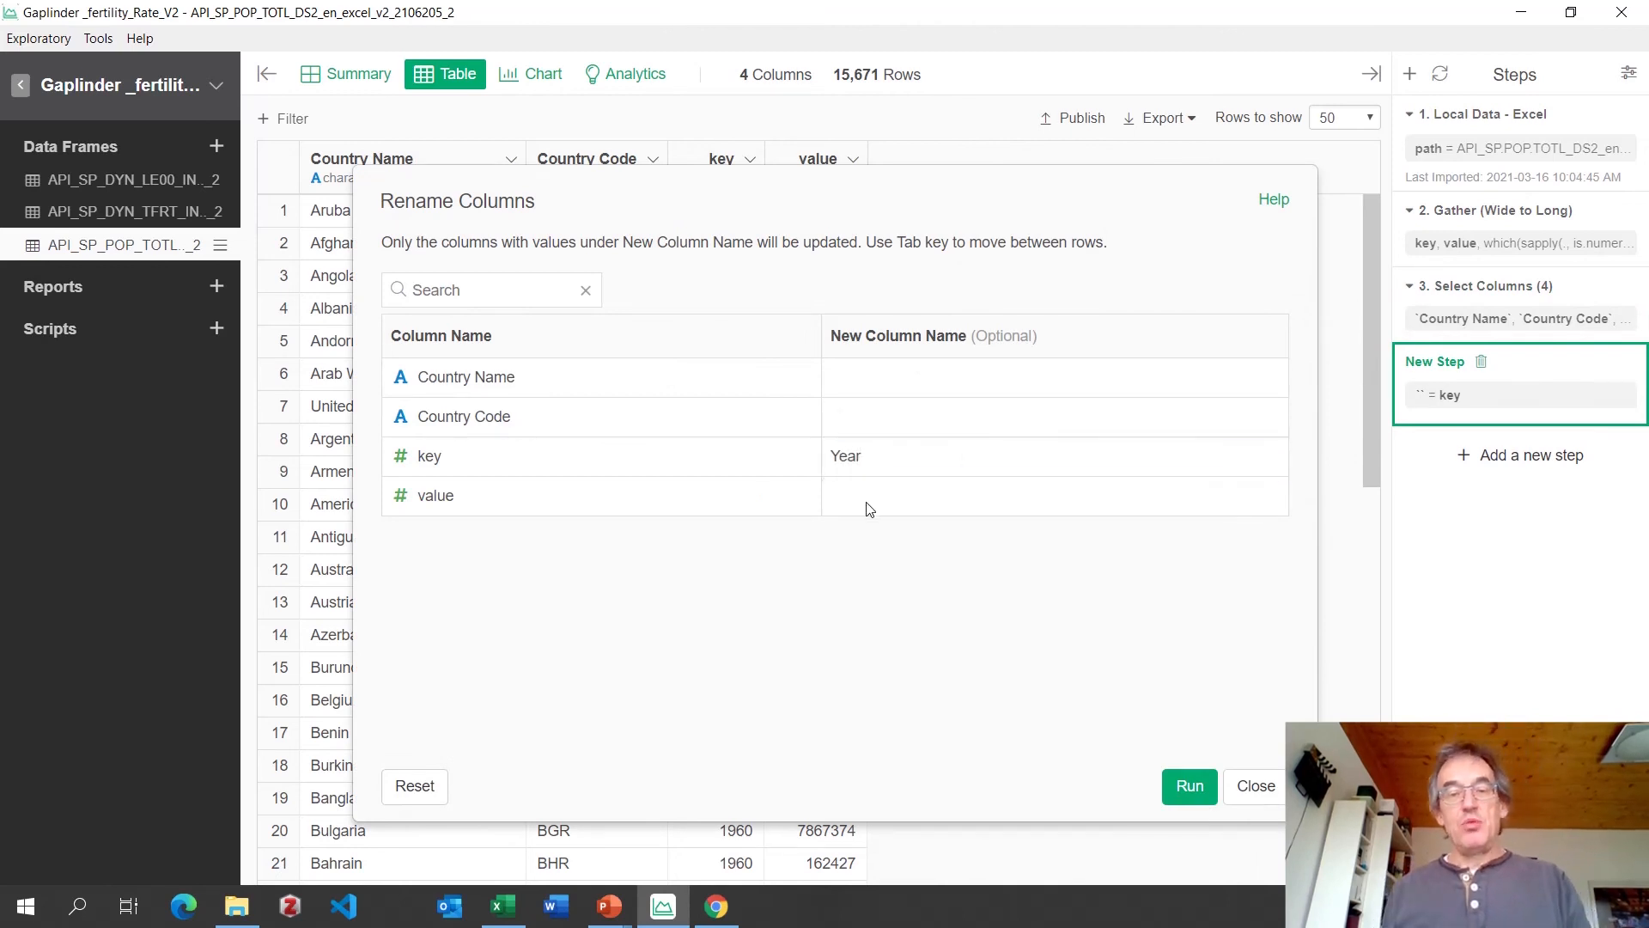
left_click(868, 498)
type("po")
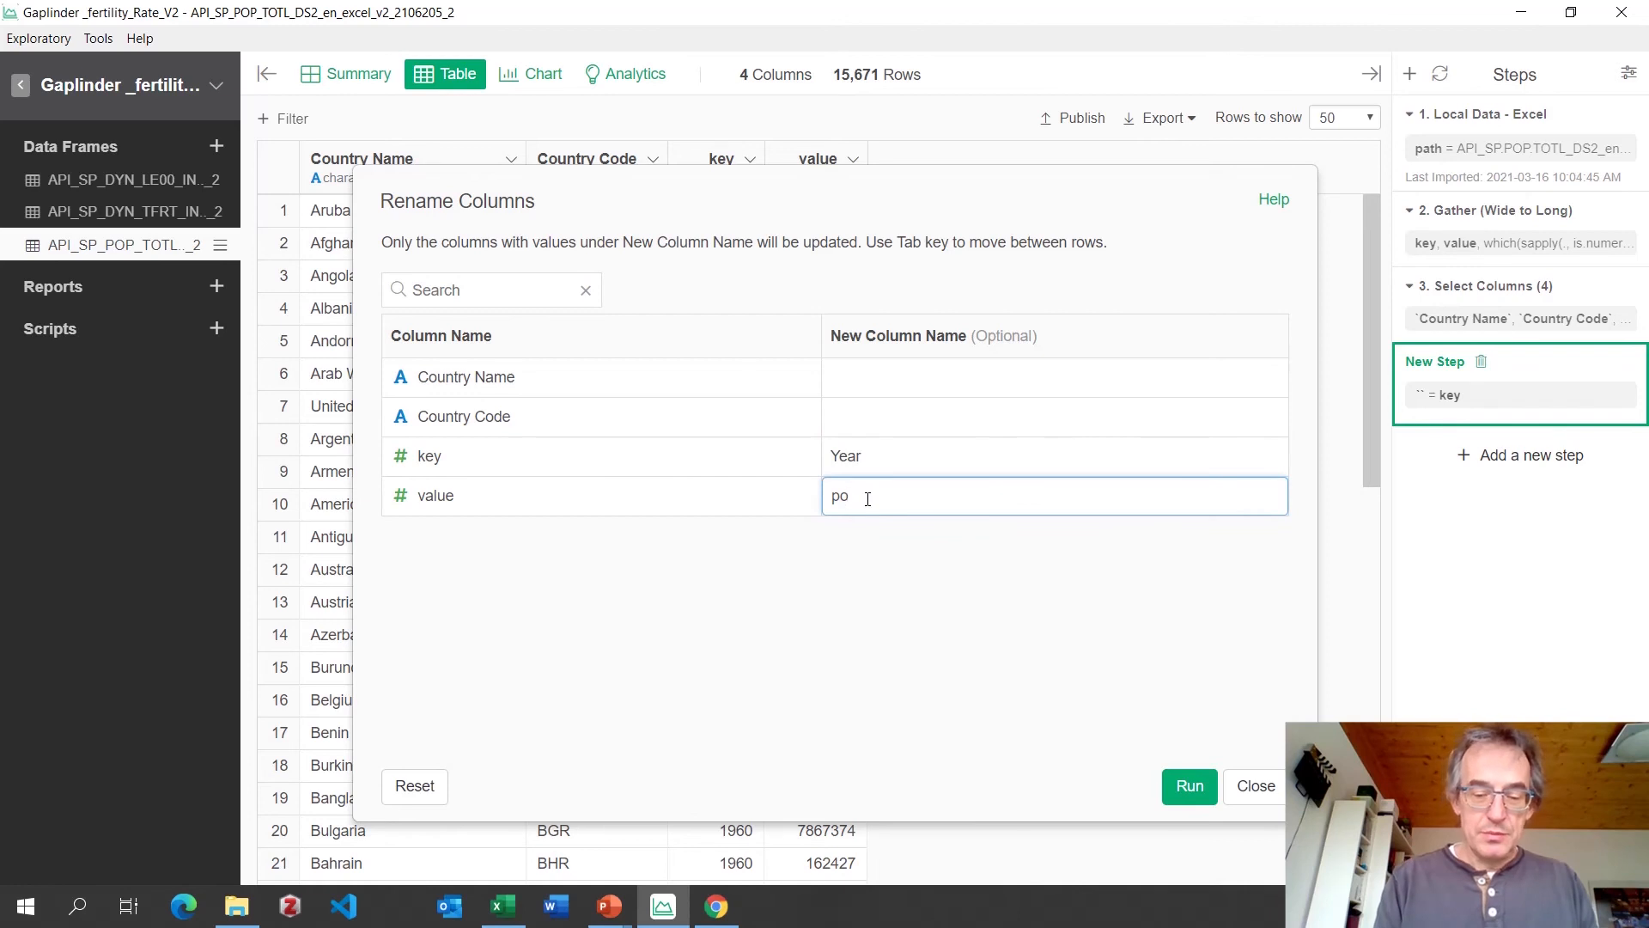
type("pulation")
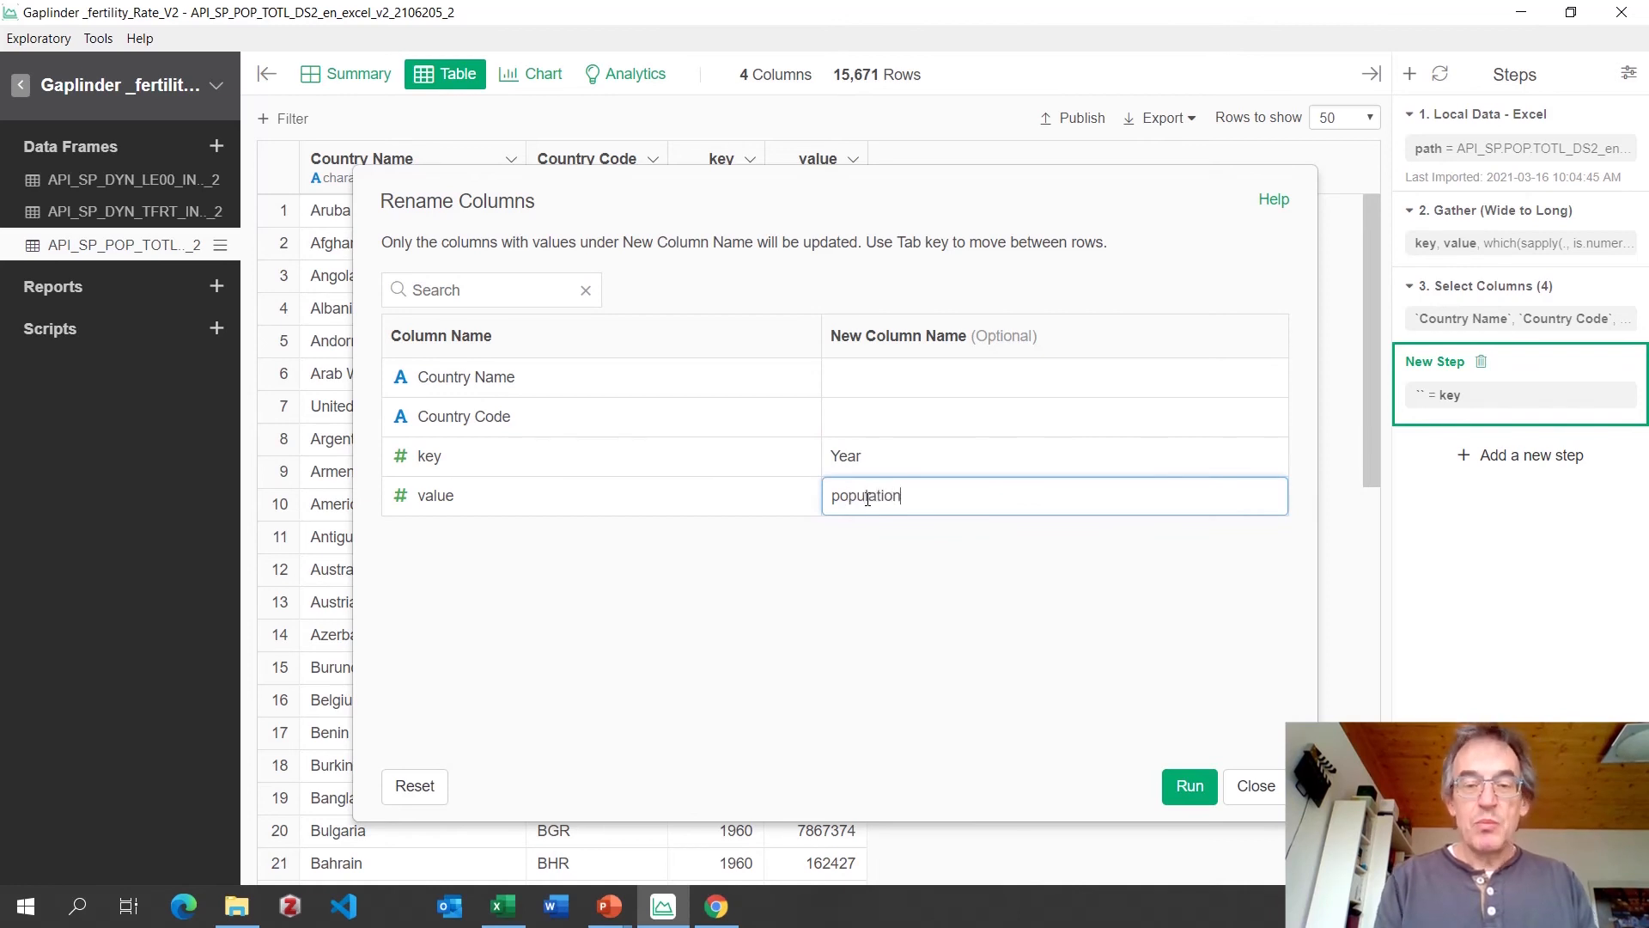
left_click(1191, 799)
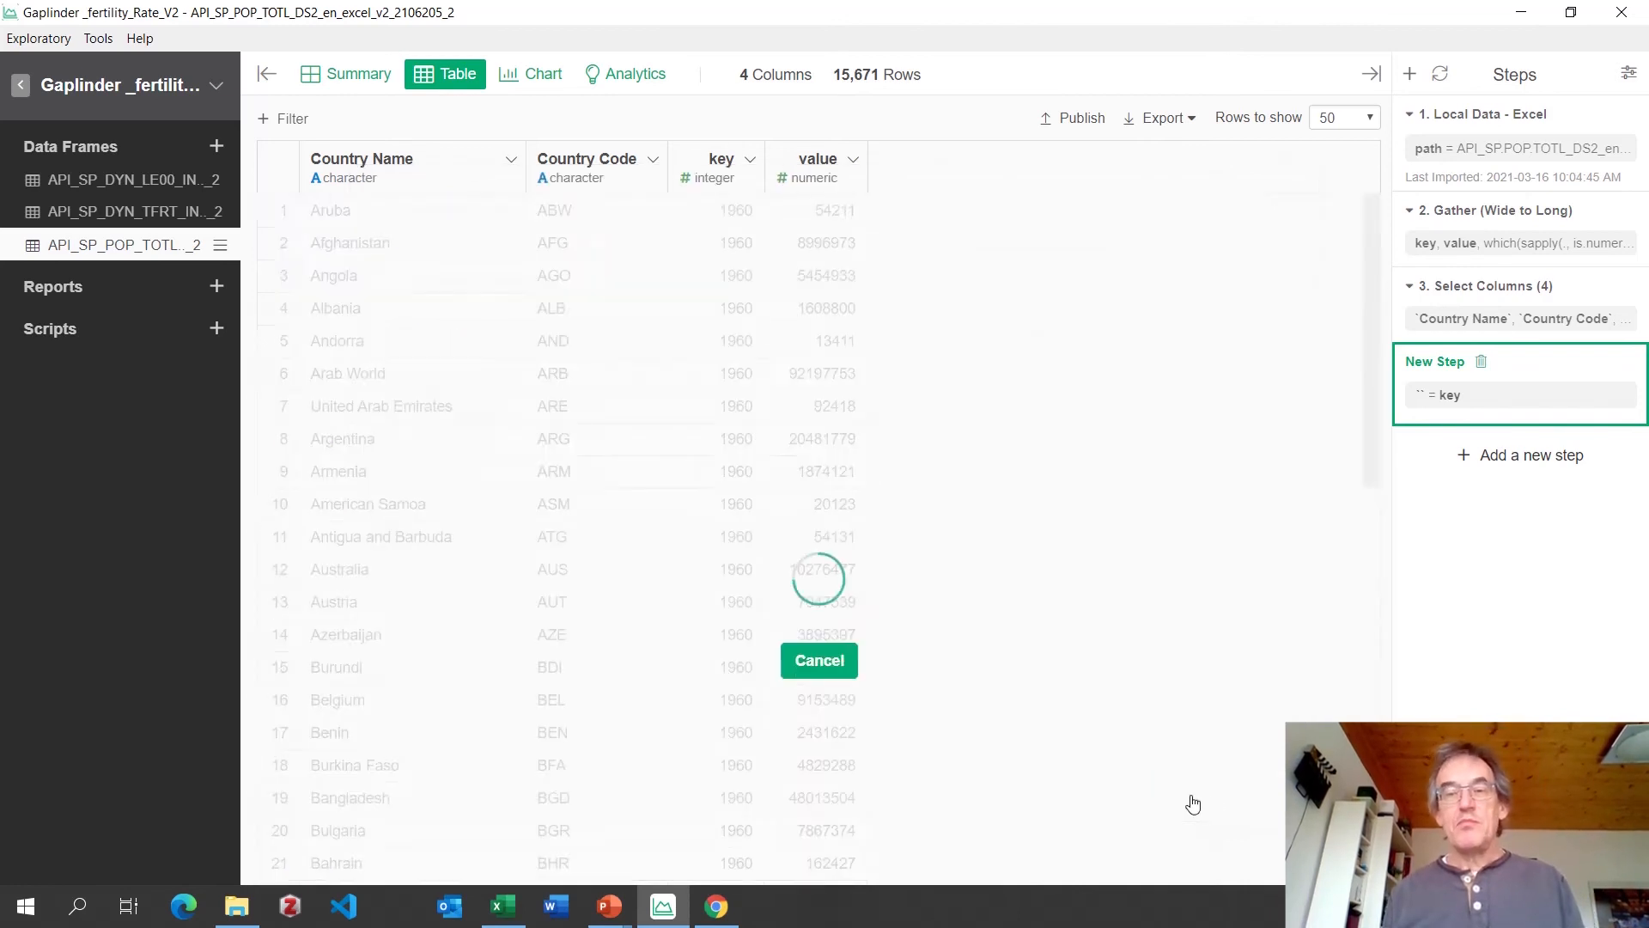
Export the population step data as Excel to the ccdl folder under the name "population first normal form - Excpolatory.xlsx".
left_click(1168, 124)
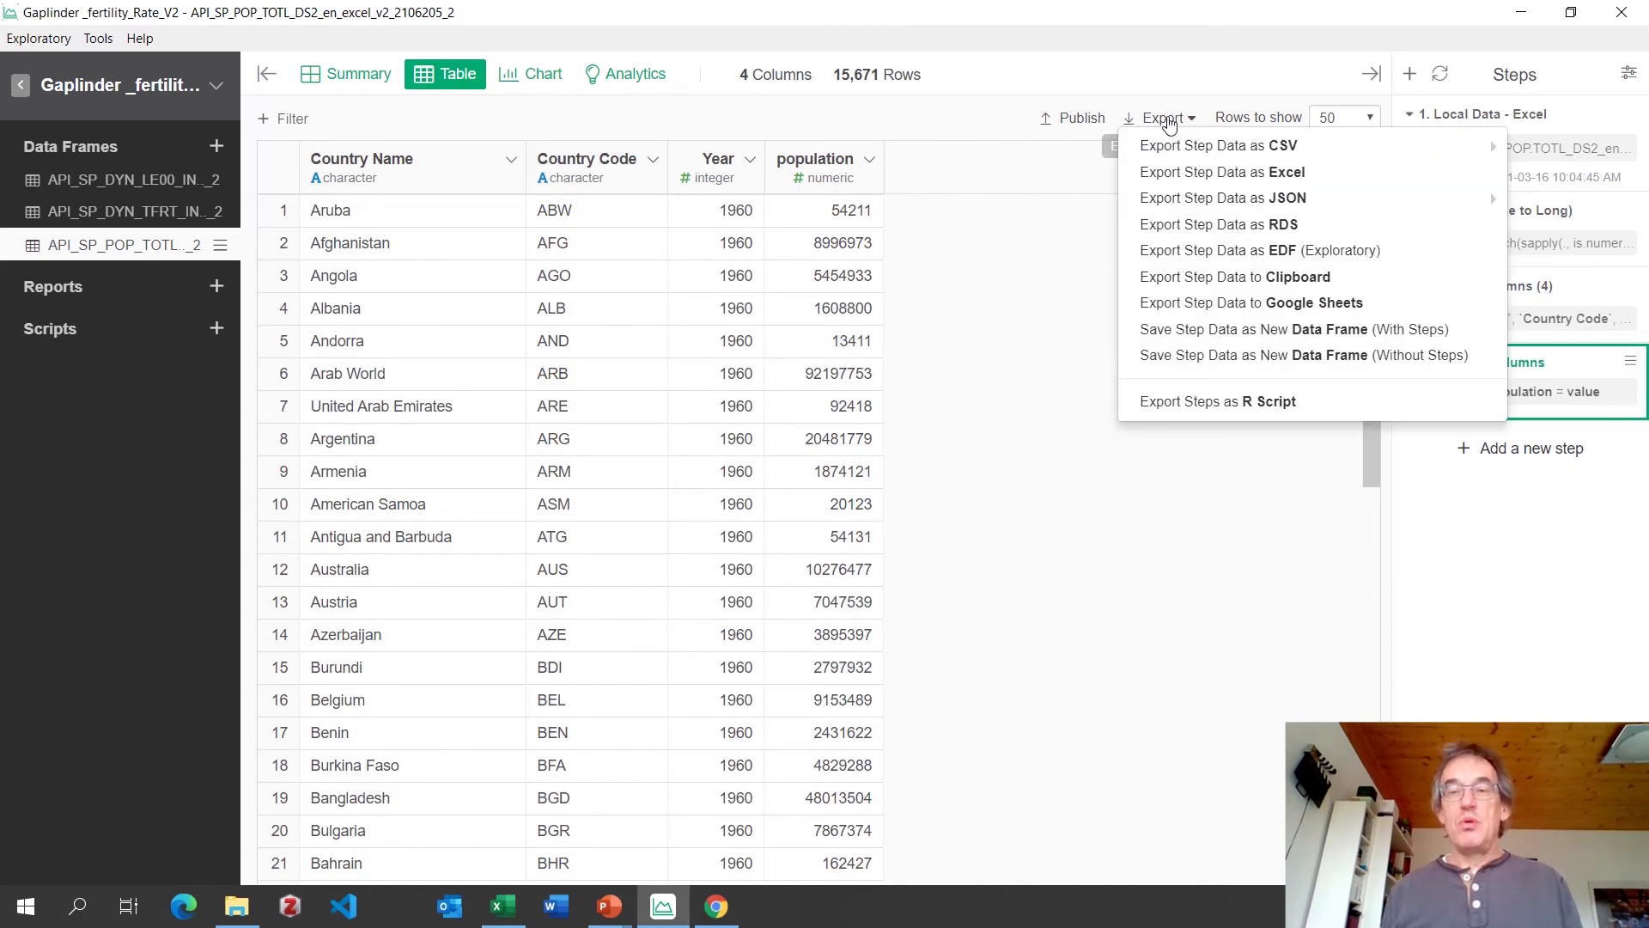
left_click(1188, 171)
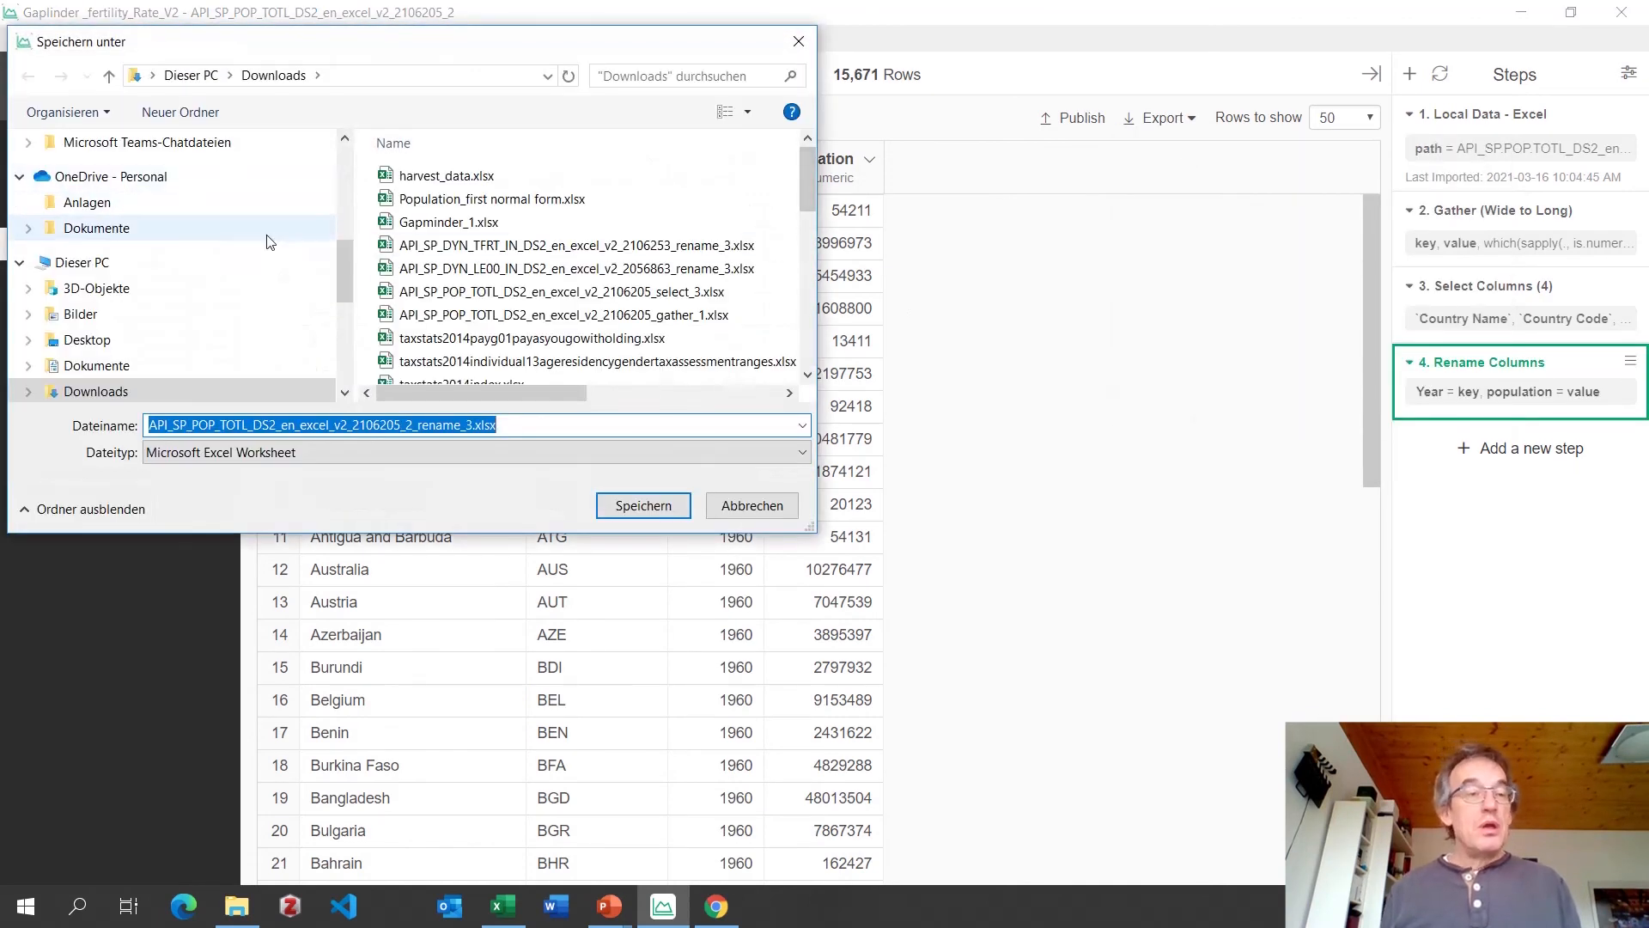
scroll(342, 247, "up", 3)
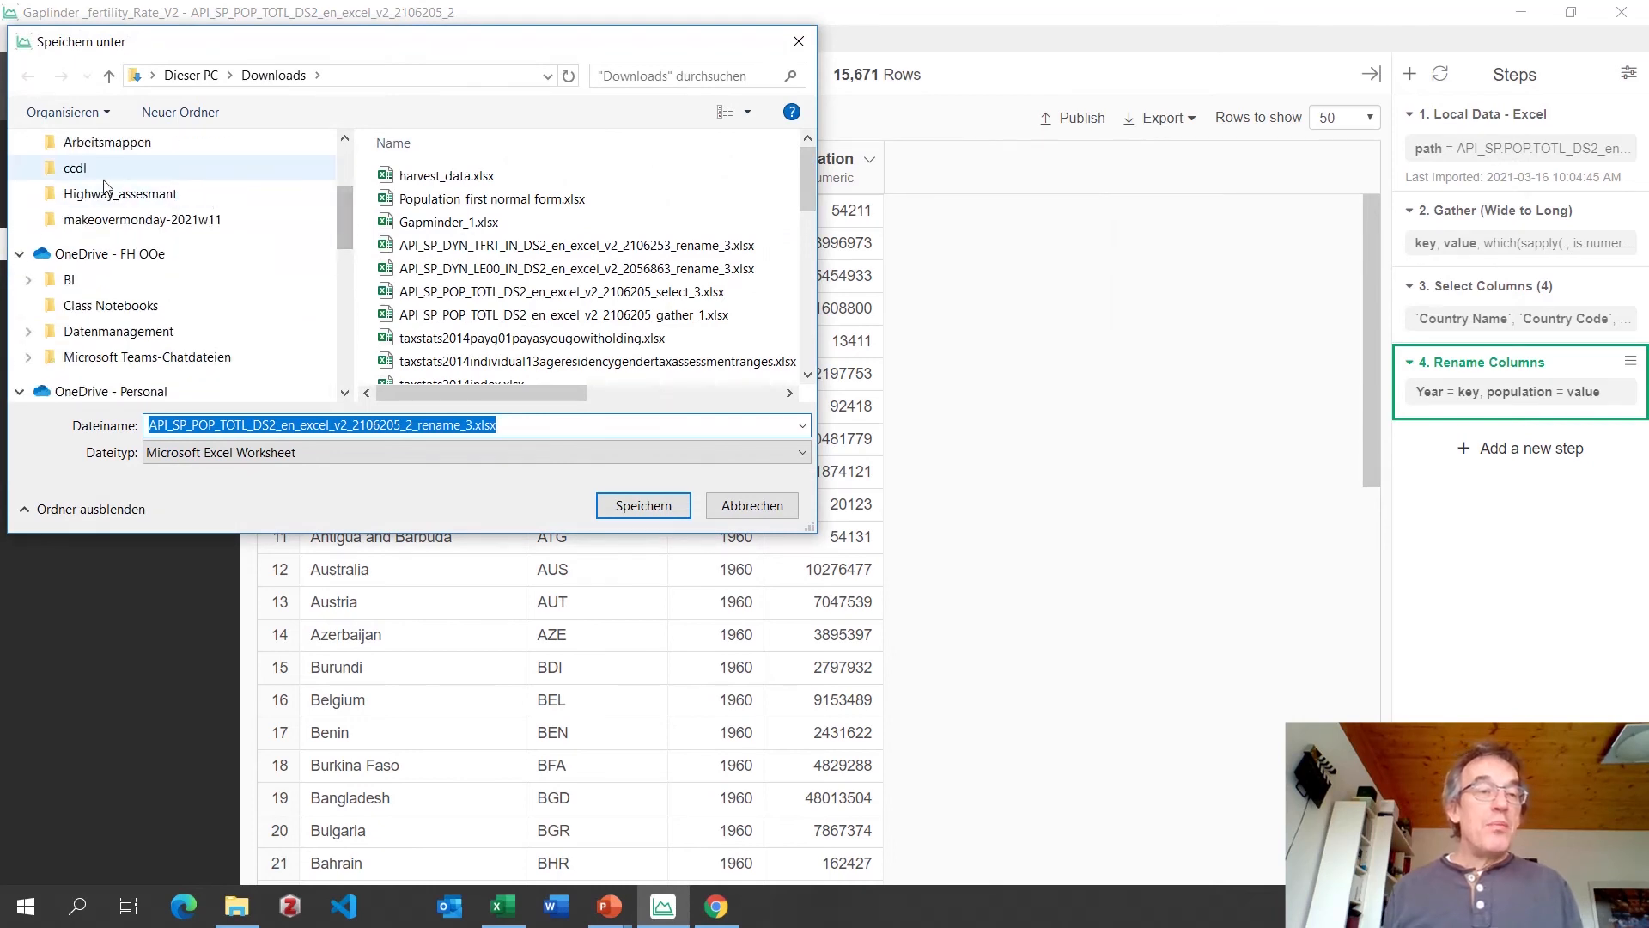
left_click(103, 179)
left_click(481, 269)
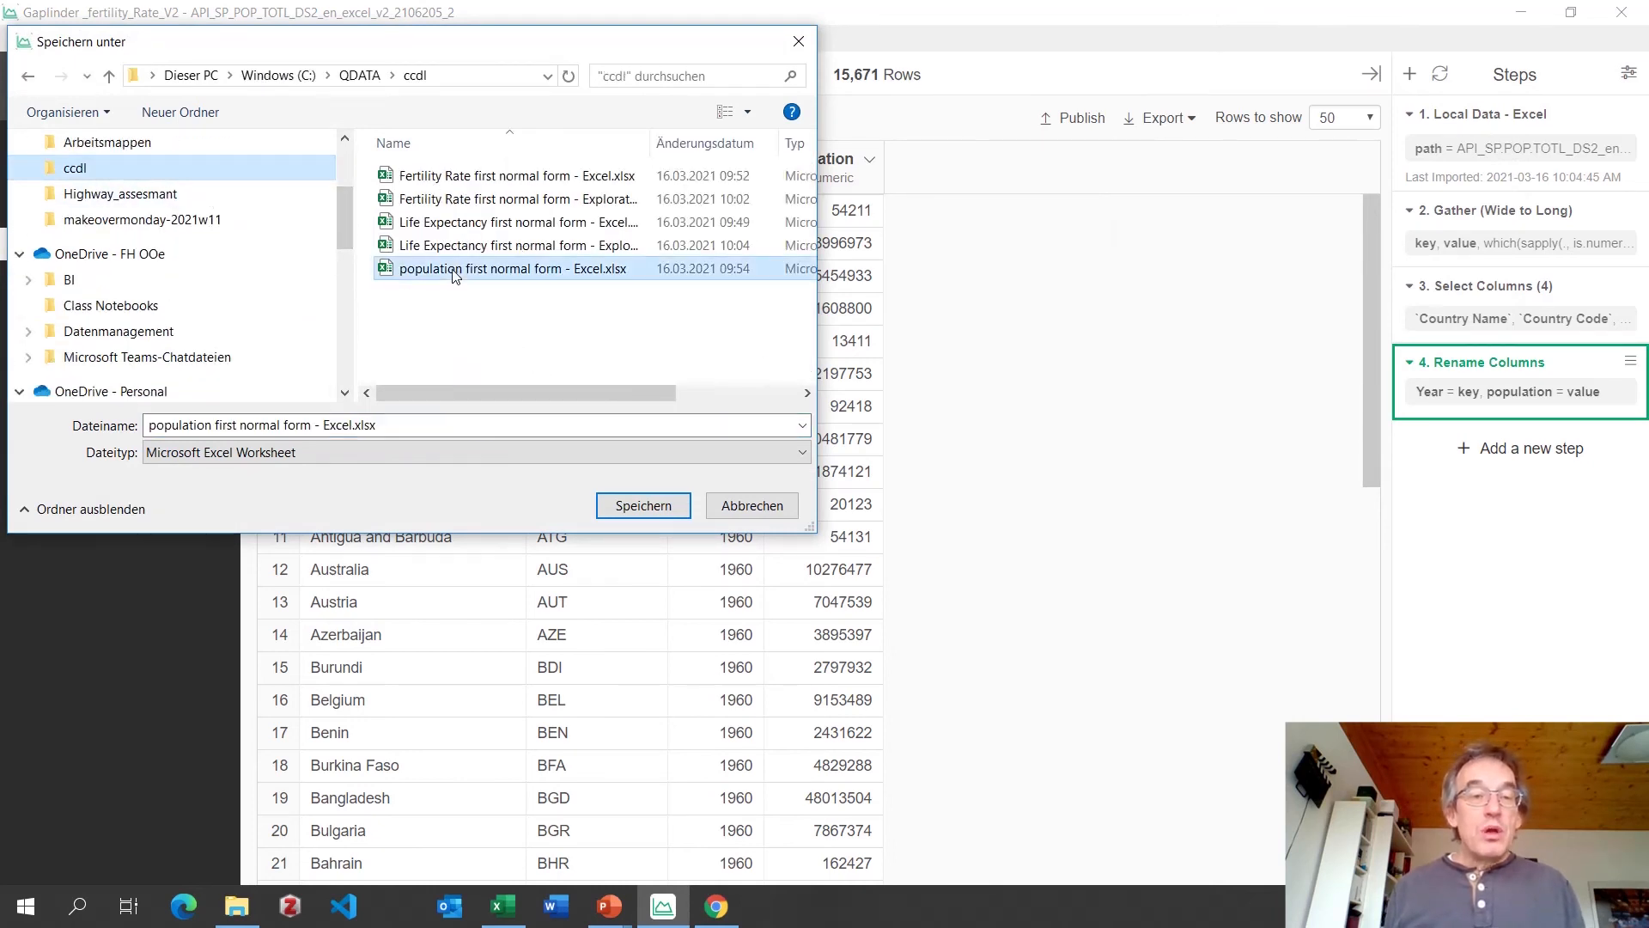
left_click(342, 425)
left_click(342, 424)
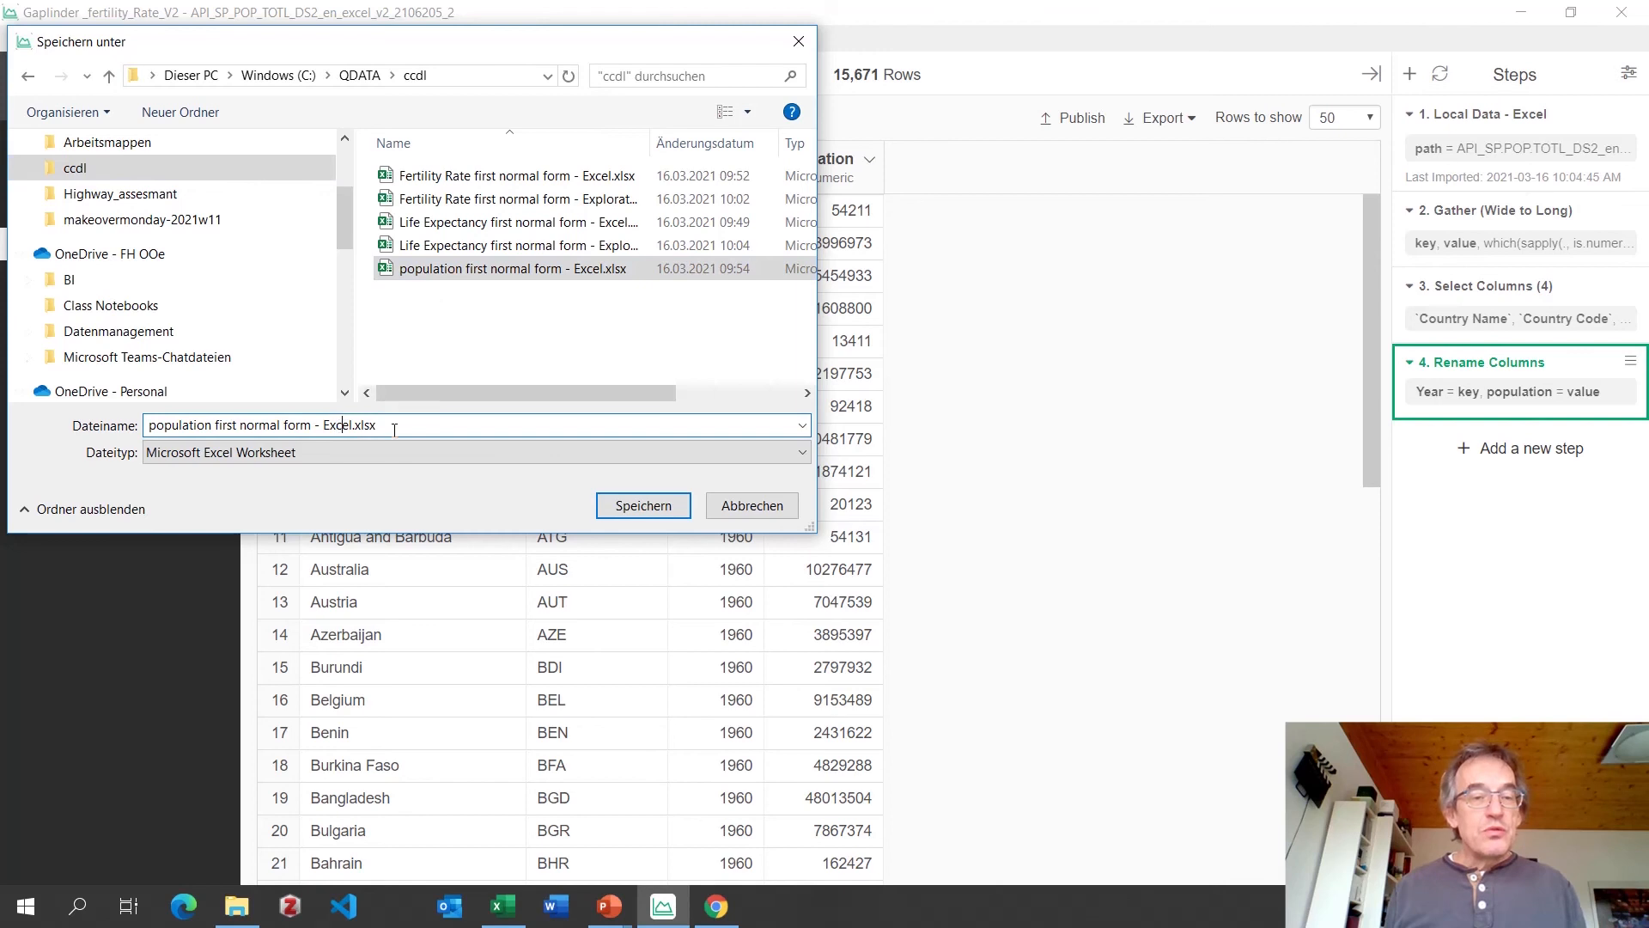
type("pol")
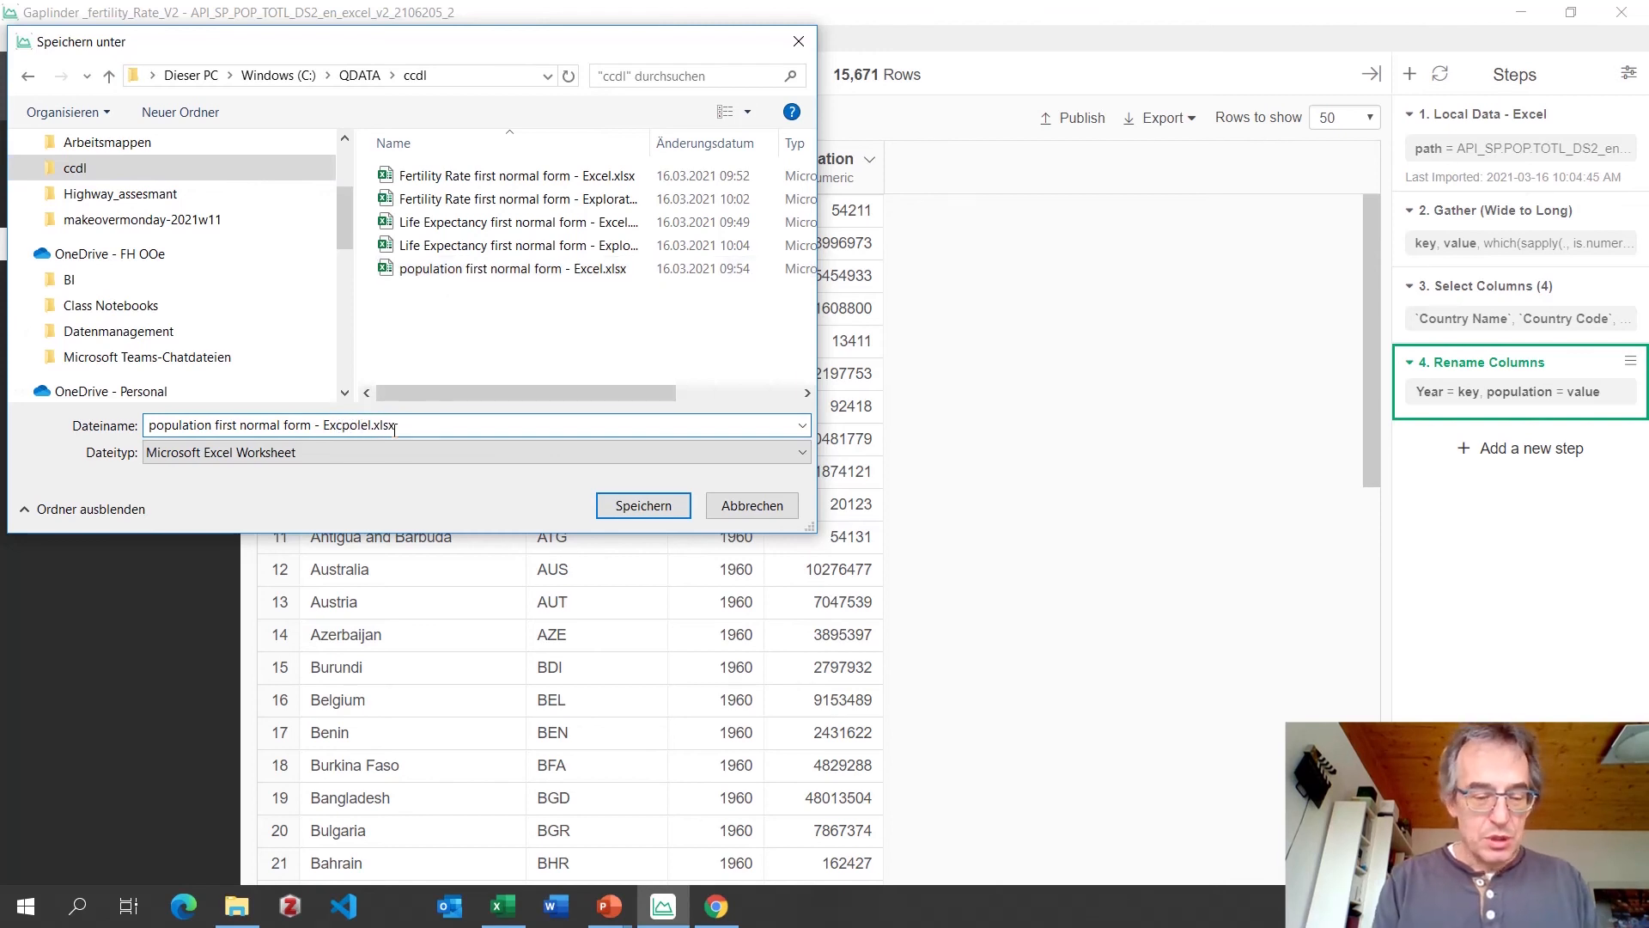
type("atory")
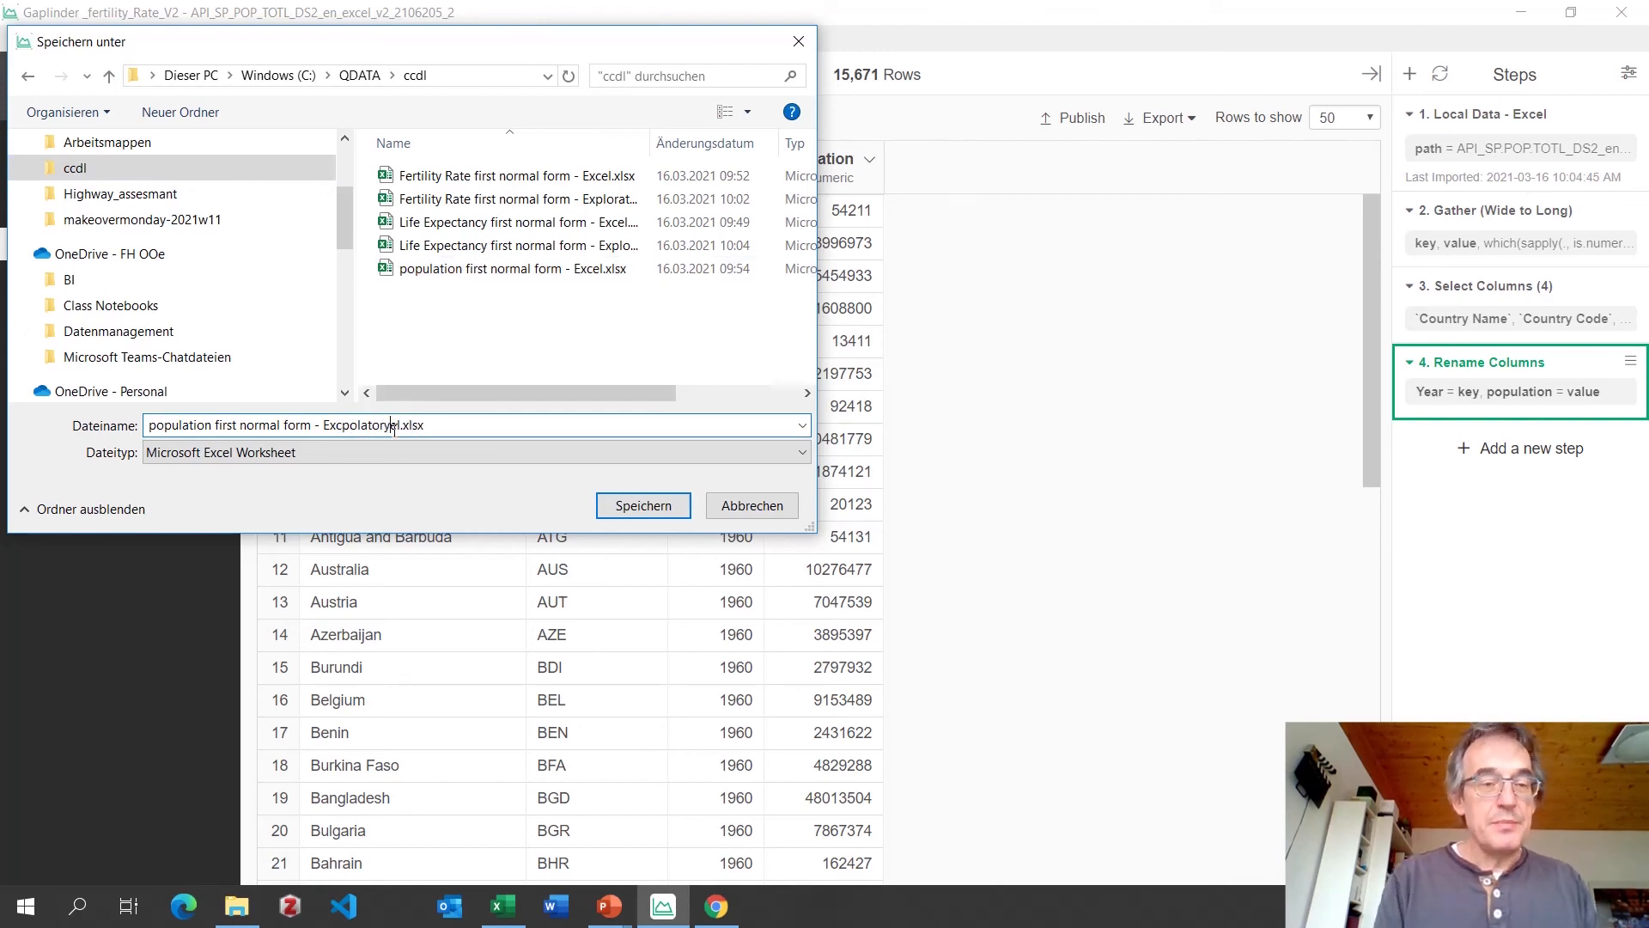
key("BackSpace")
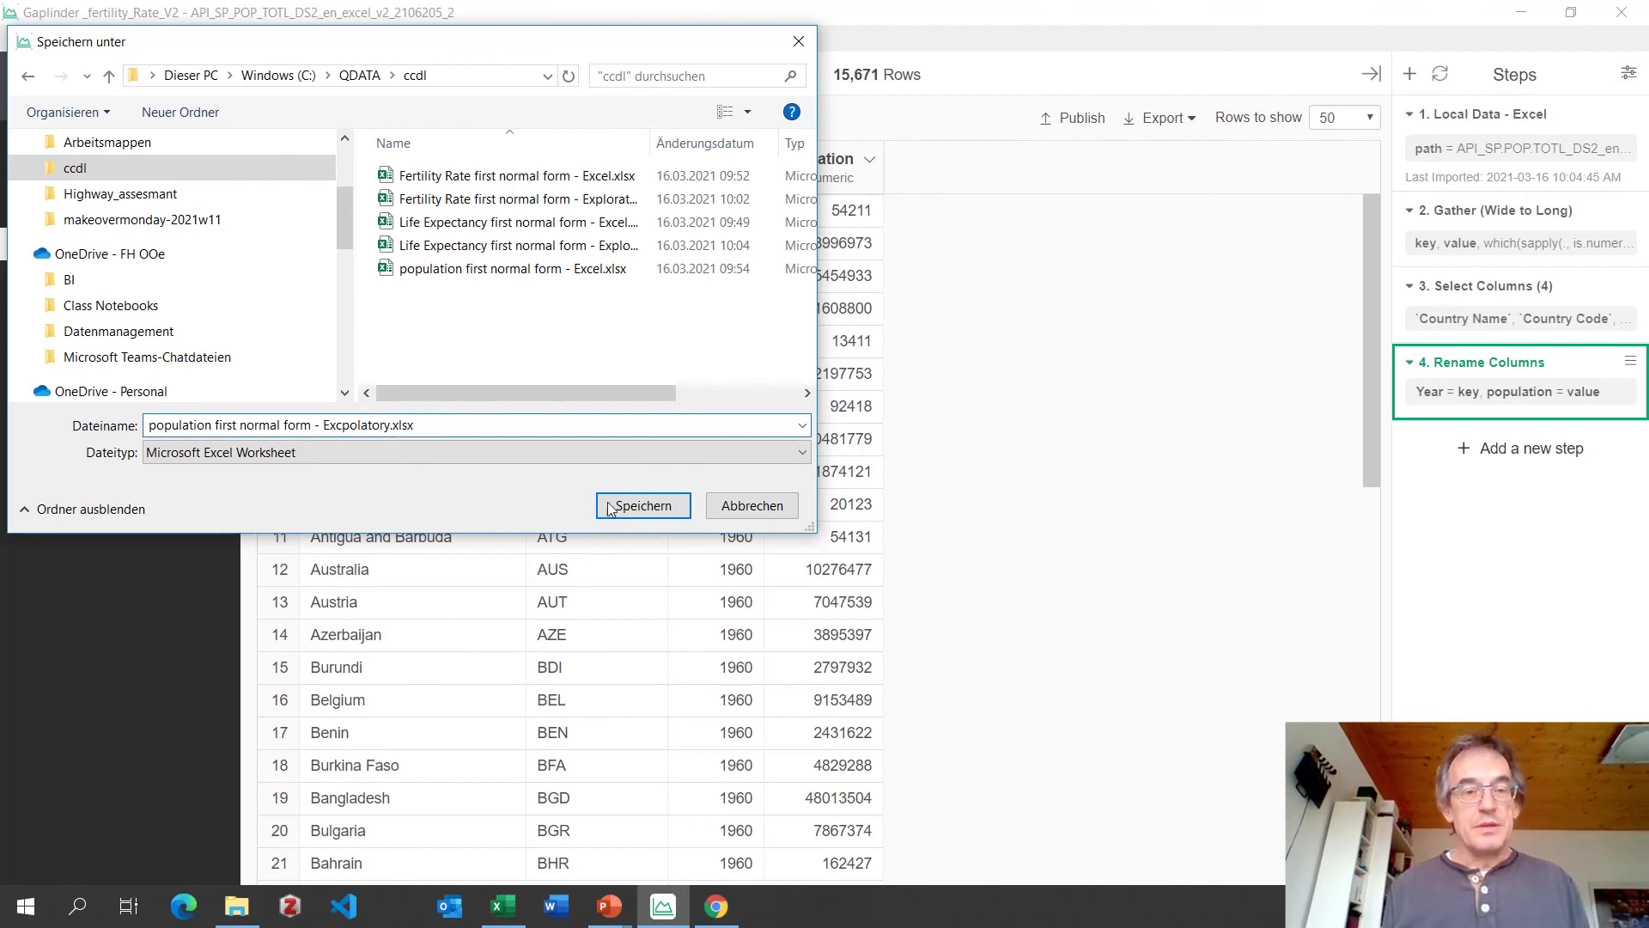
left_click(648, 505)
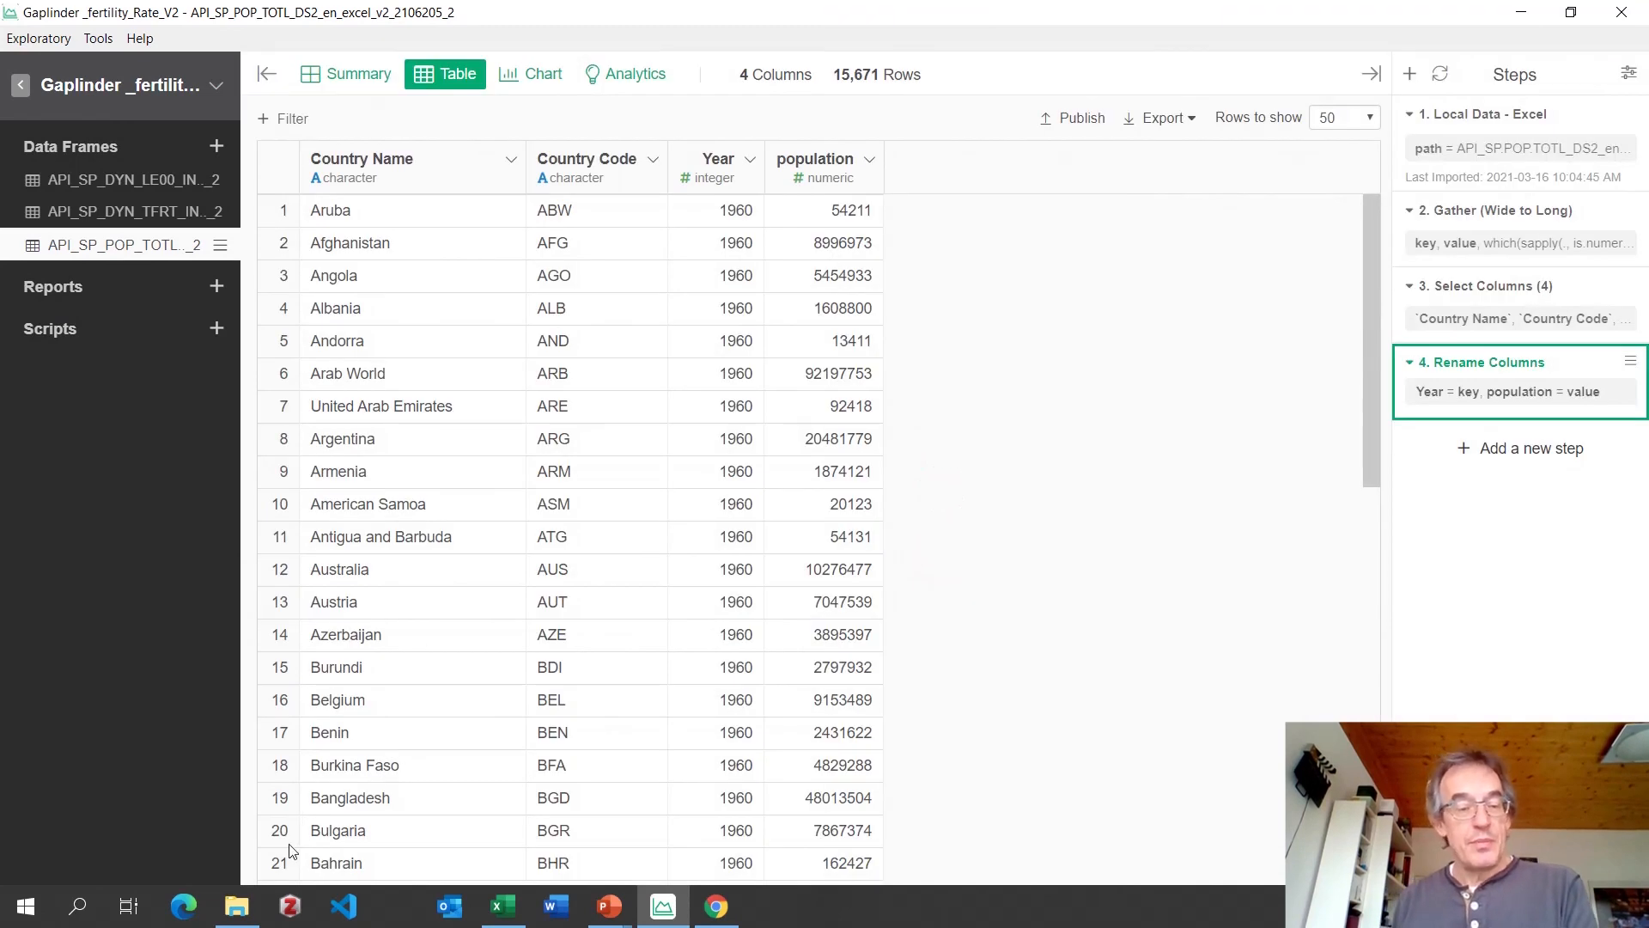
Switch to File Explorer, open API_SP.DYN.LE00.IN_DS2_en_excel_v2_2056863 (2).xls in Excel, examine its Metadata - Countries sheet and close the workbook.
left_click(236, 906)
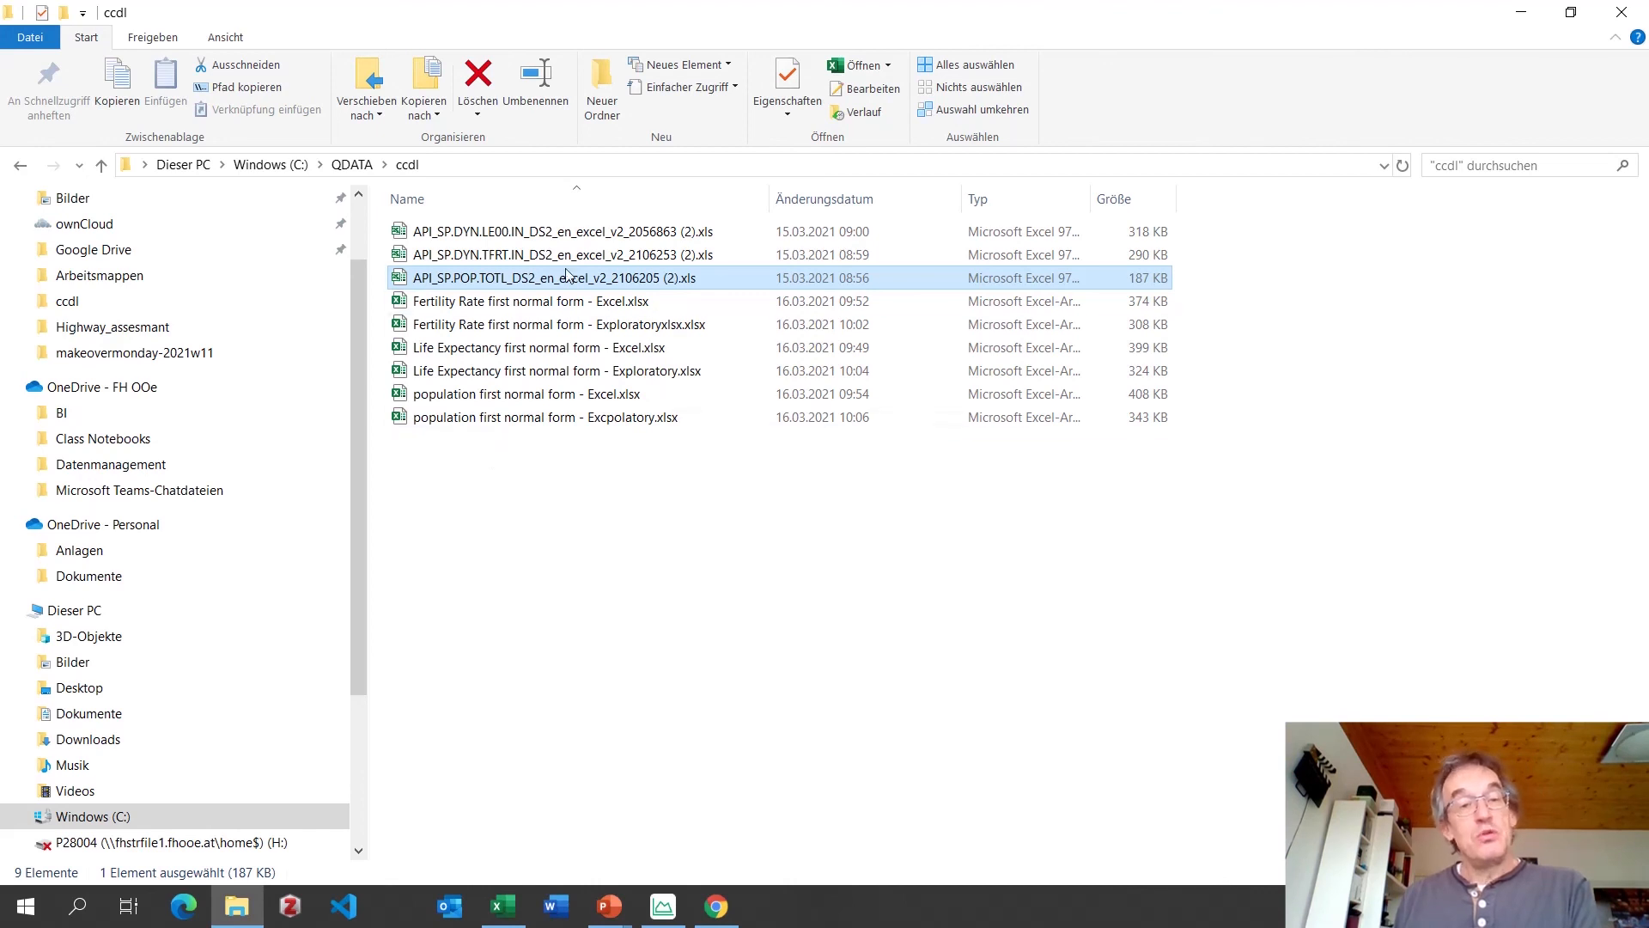
left_click(514, 239)
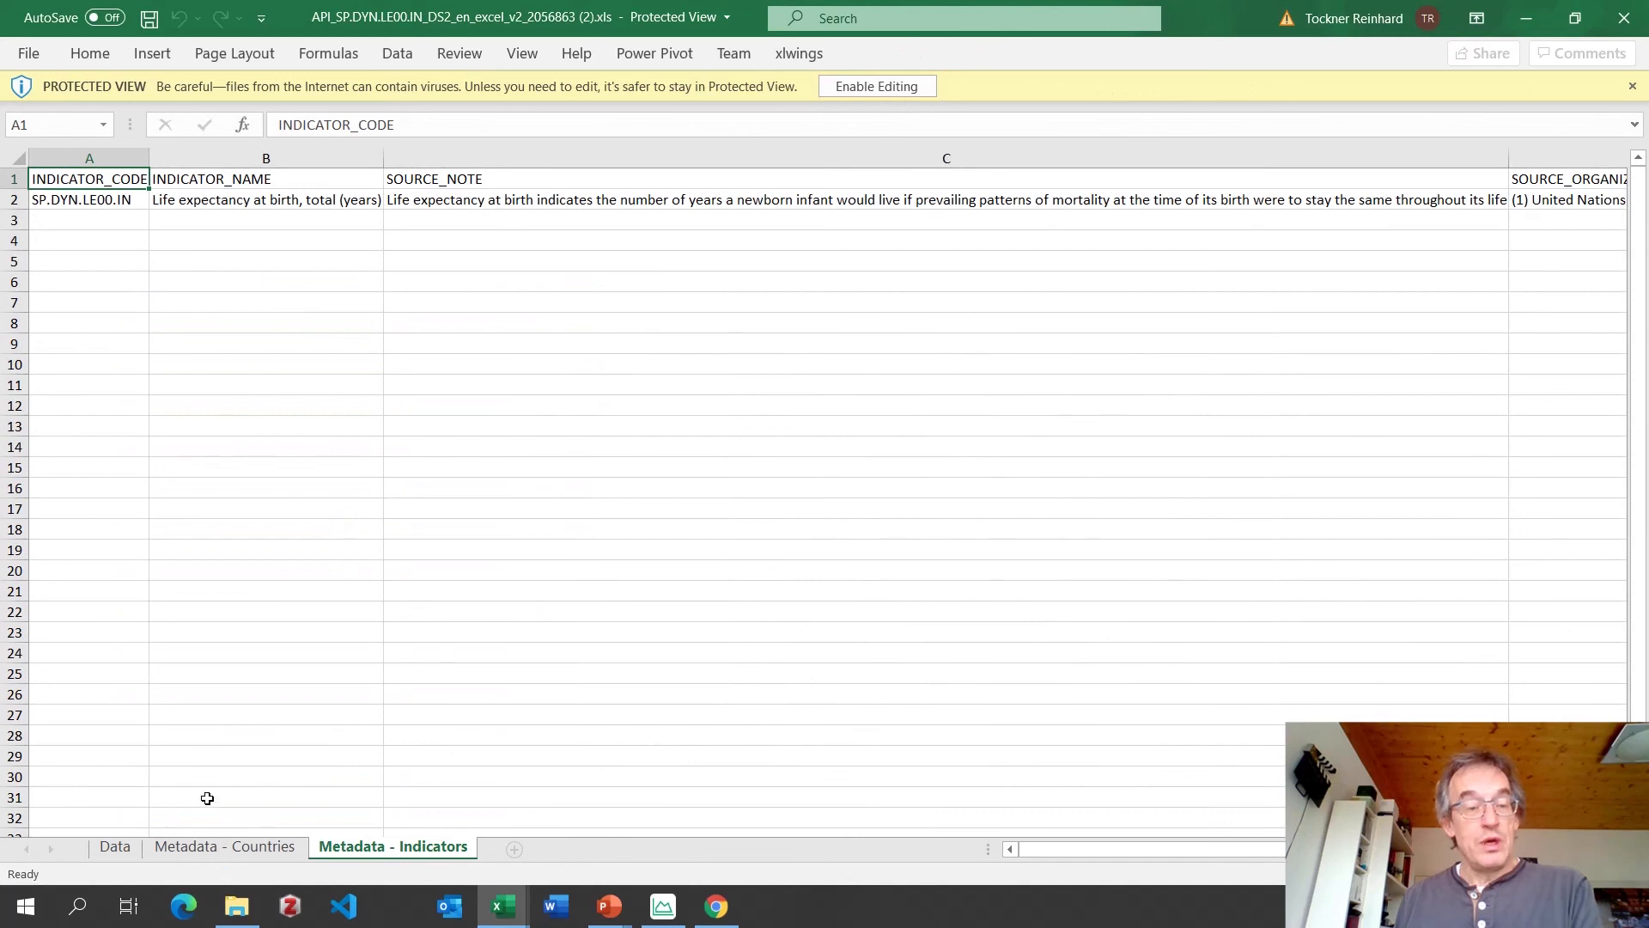
left_click(220, 851)
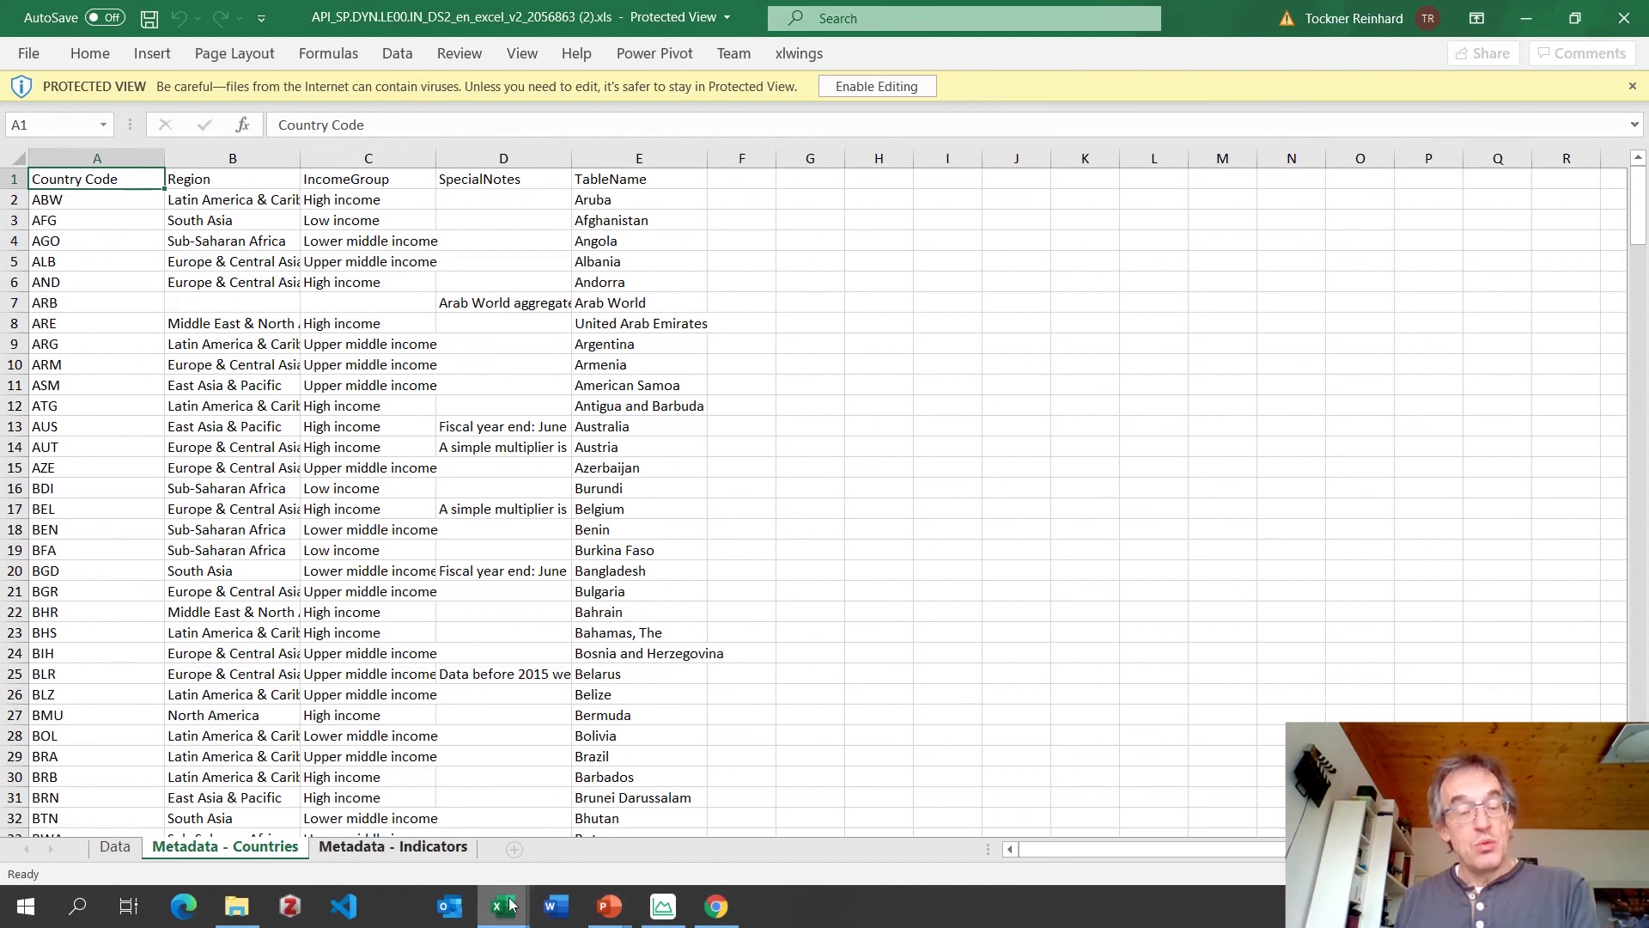
mouse_move(502, 904)
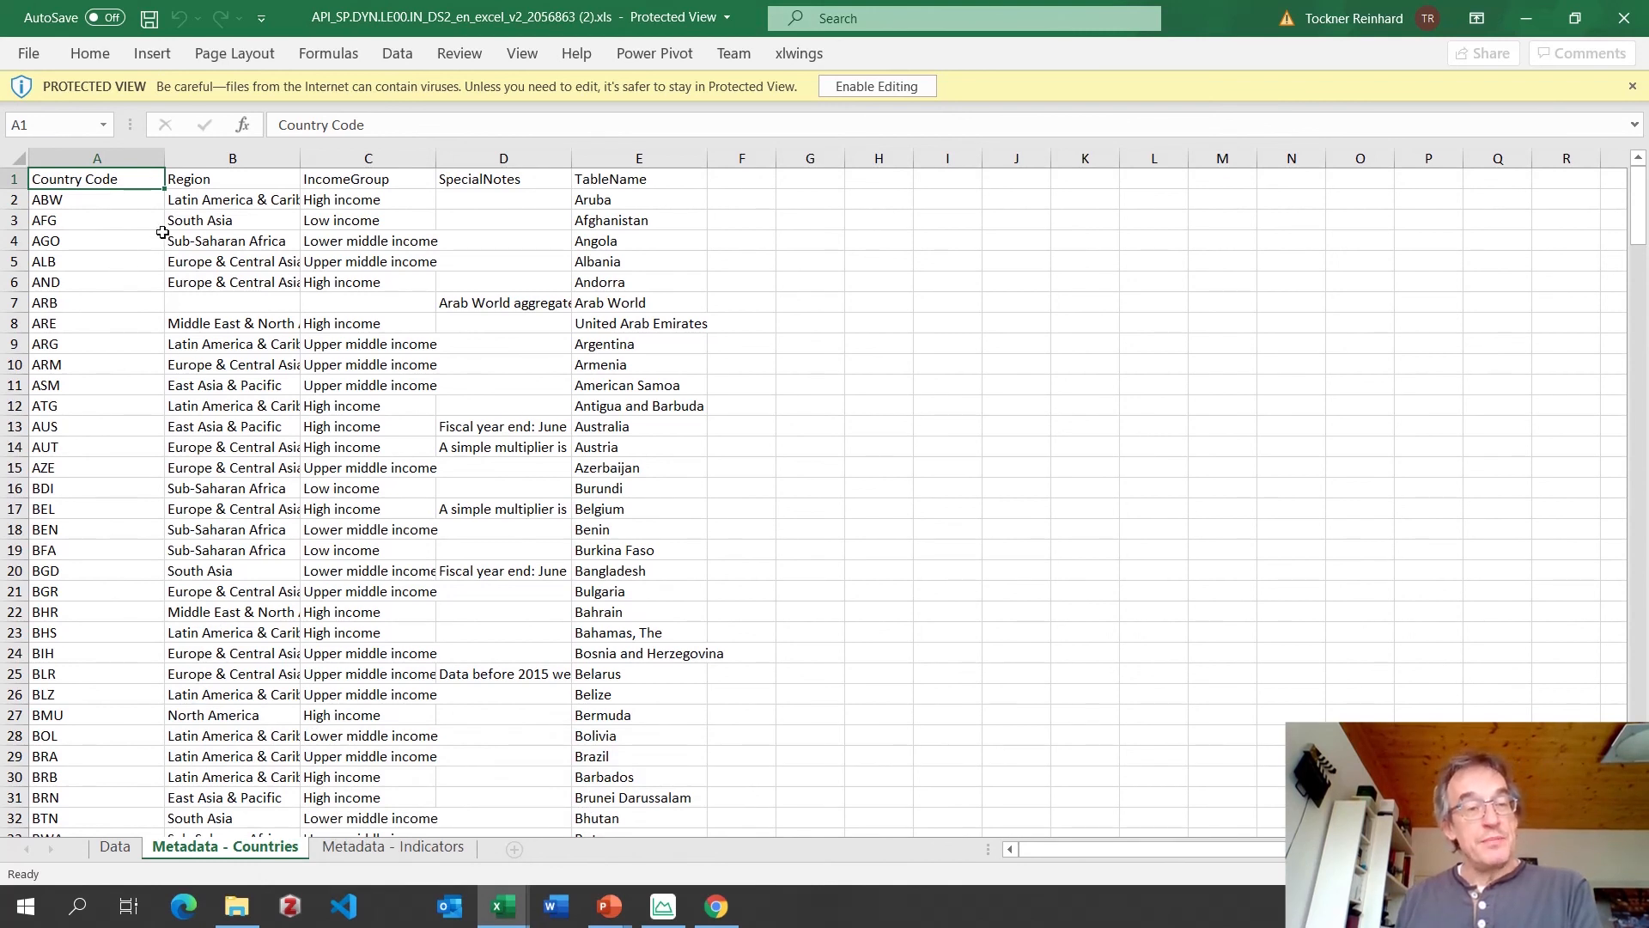
left_click(1629, 23)
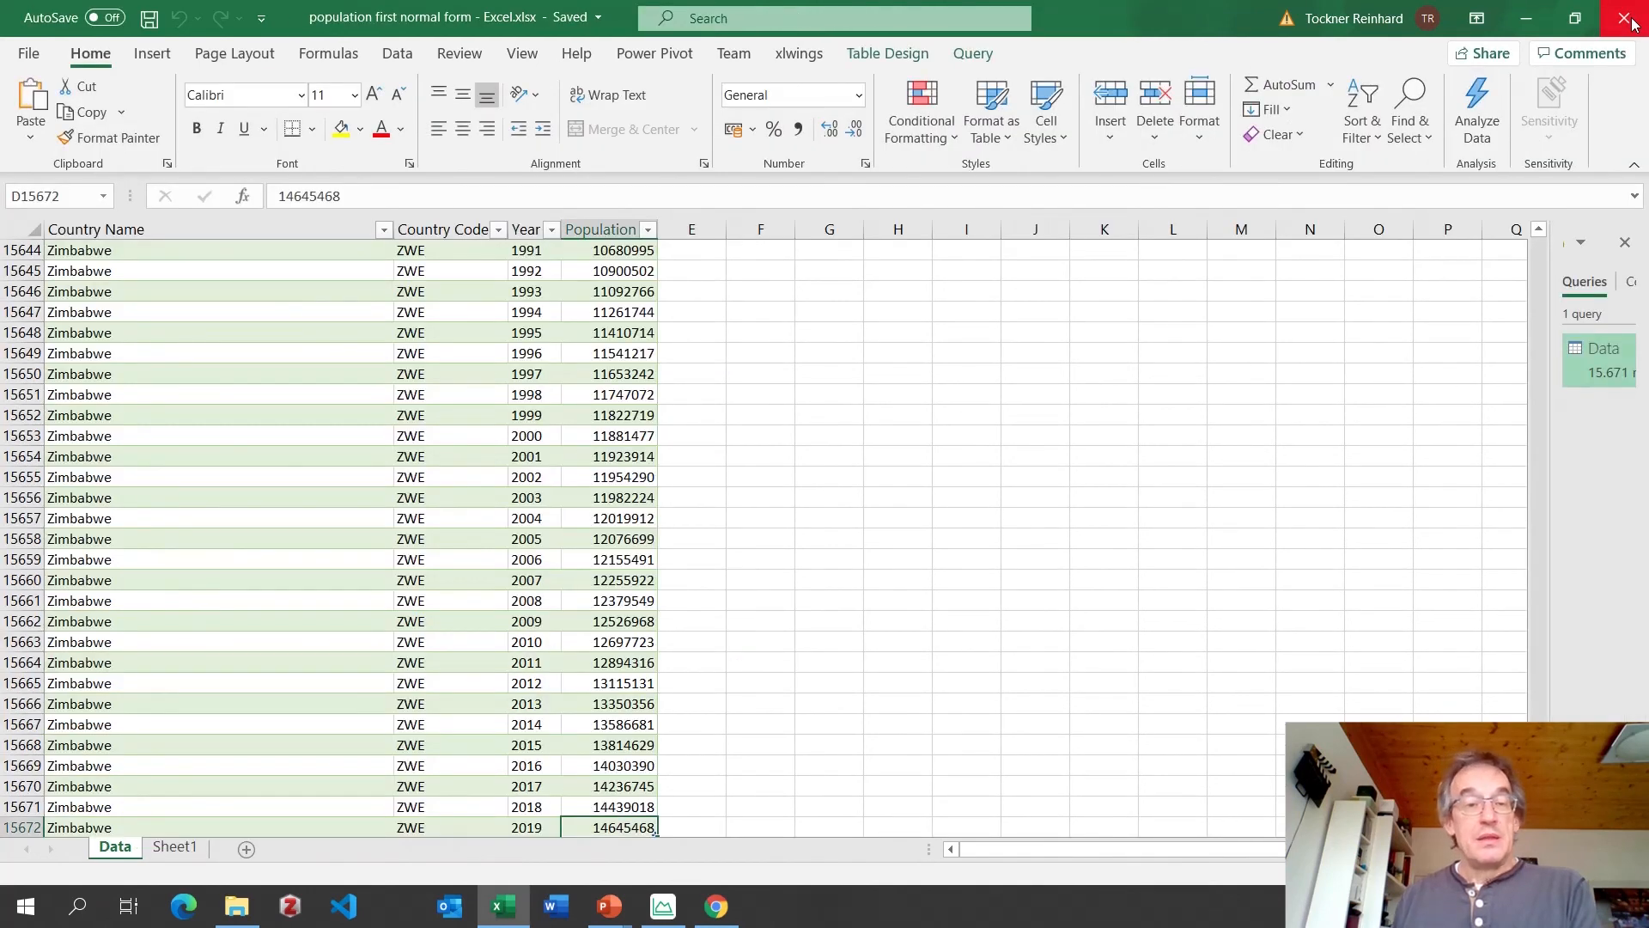